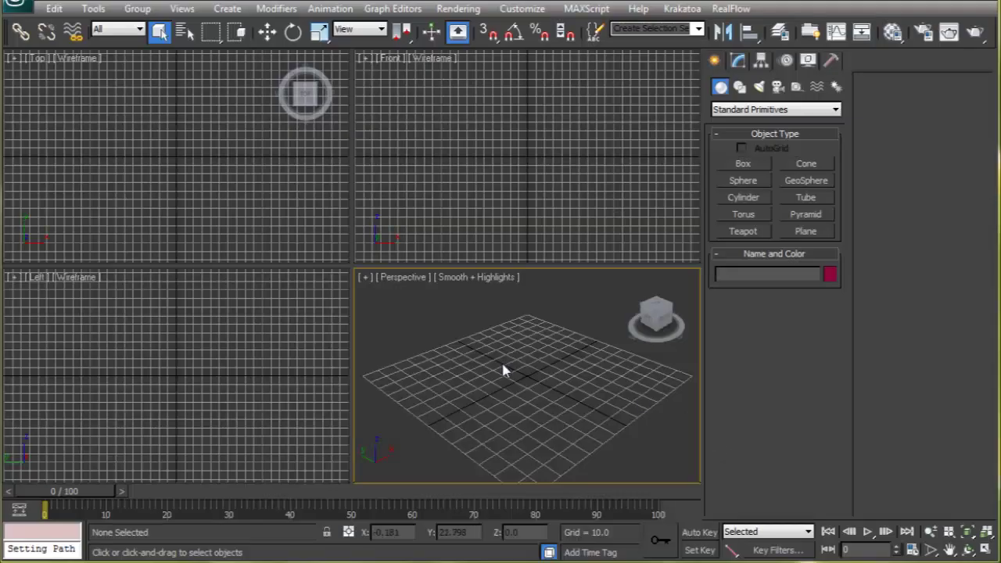
- Create a box near the grid centre in the Perspective view, about 29.6 long, 28.2 wide and 37 high
left_click(744, 164)
left_click_drag(507, 371, 571, 373)
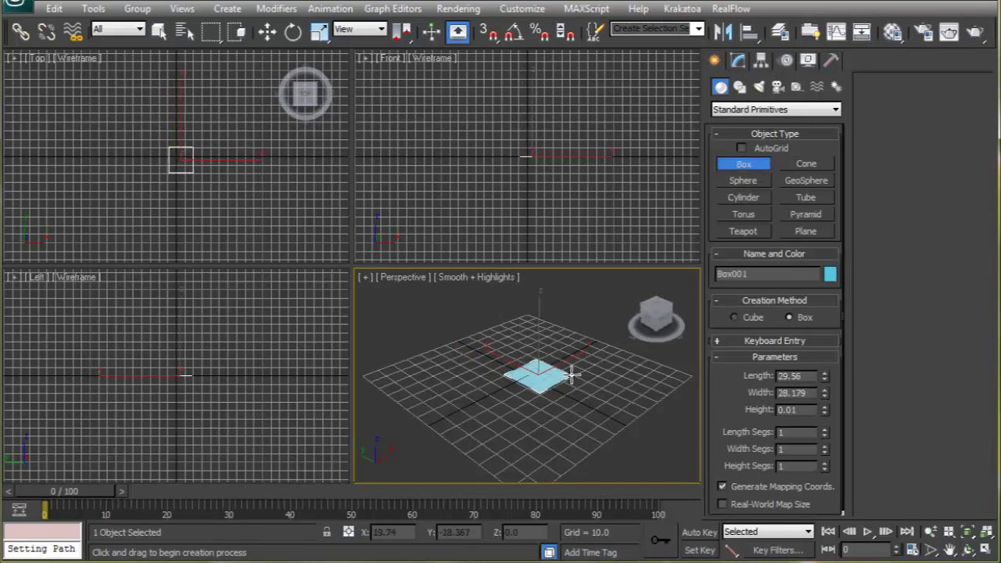
left_click(557, 381)
middle_click_drag(557, 381, 551, 345, "alt")
middle_click_drag(551, 344, 550, 391)
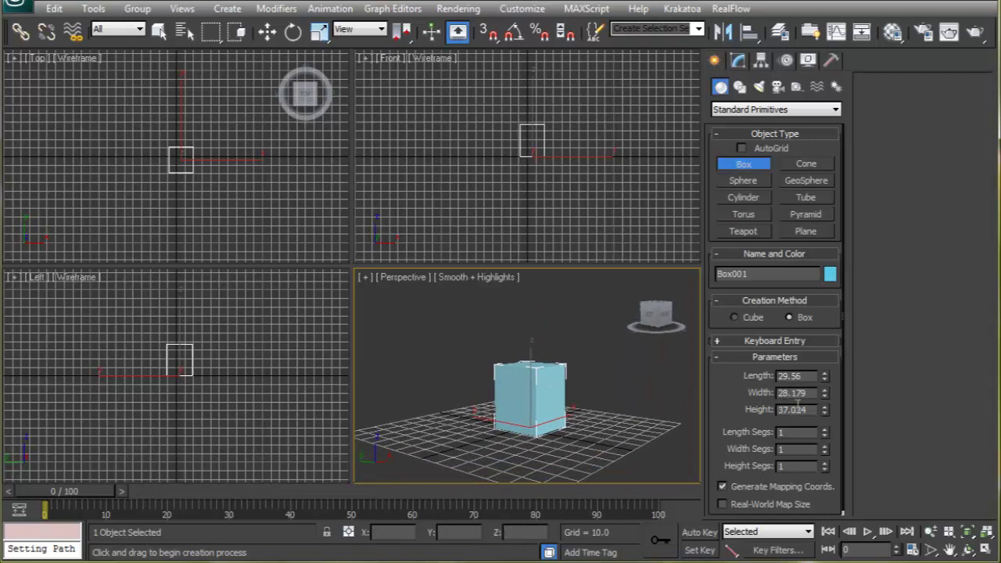
- Assign an AudioFloat controller to the box's Height track in the Curve Editor
left_click(393, 9)
left_click(399, 32)
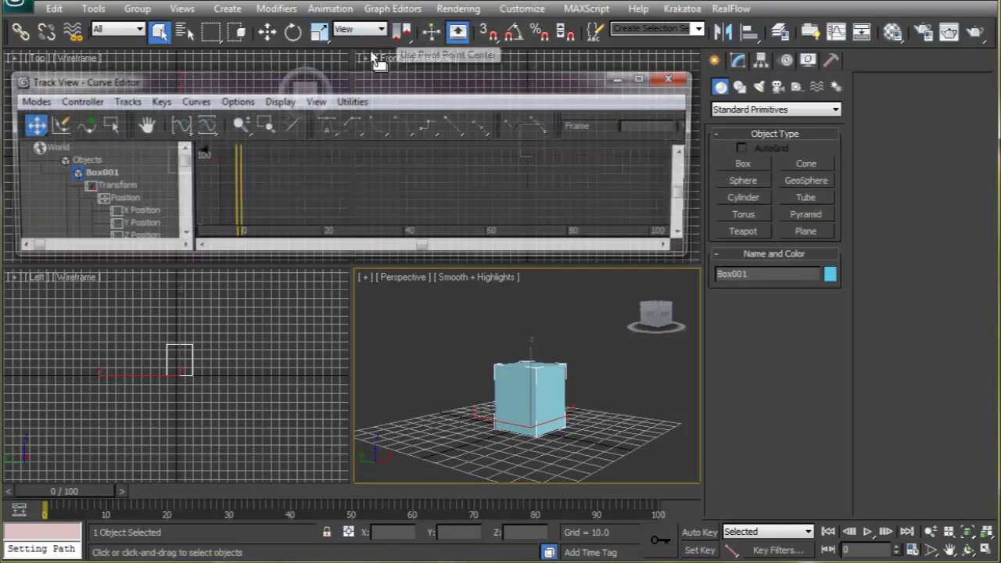
scroll(117, 195, "down", 3)
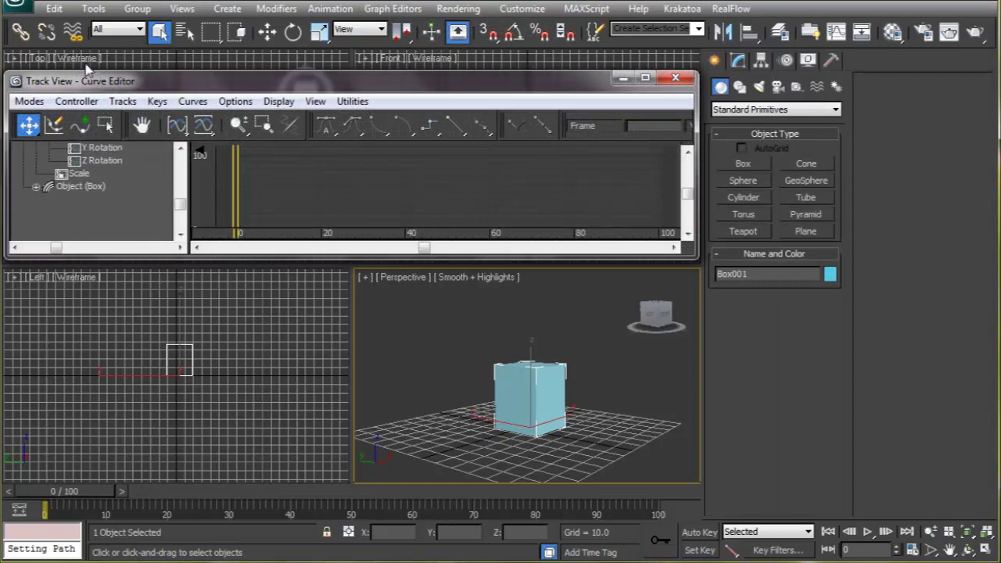
left_click(35, 187)
left_click_drag(138, 207, 112, 183)
left_click(48, 201)
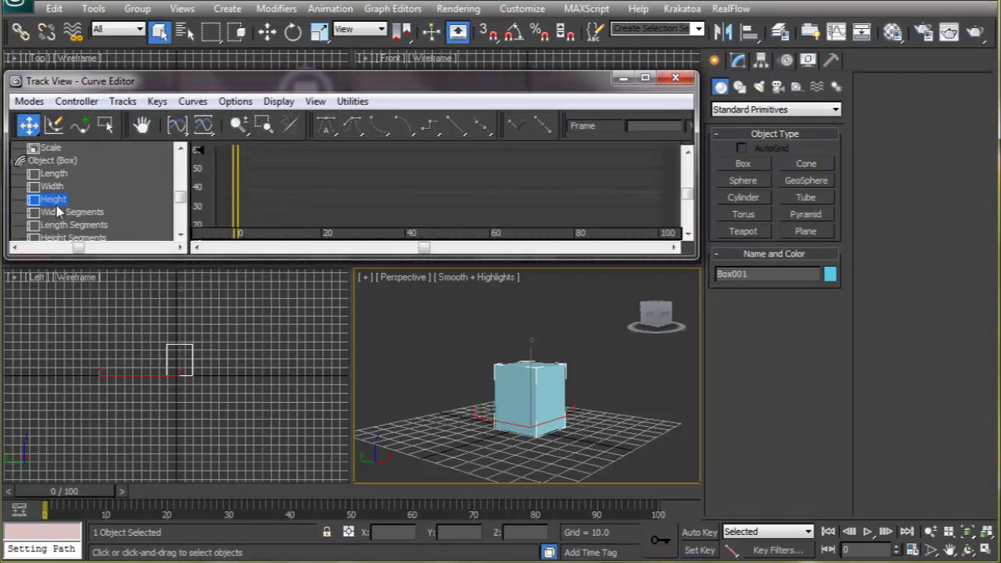
right_click(57, 205)
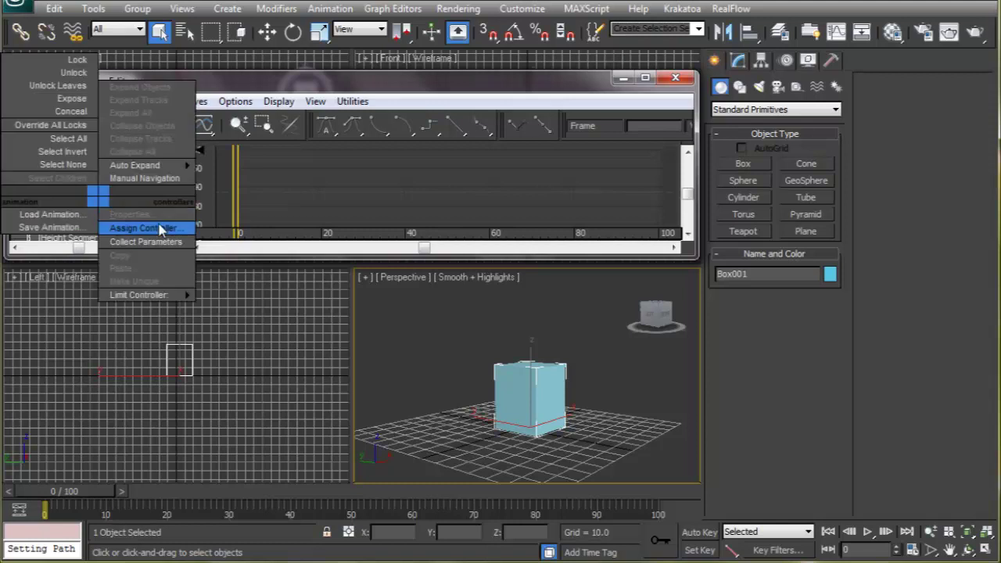
left_click(167, 229)
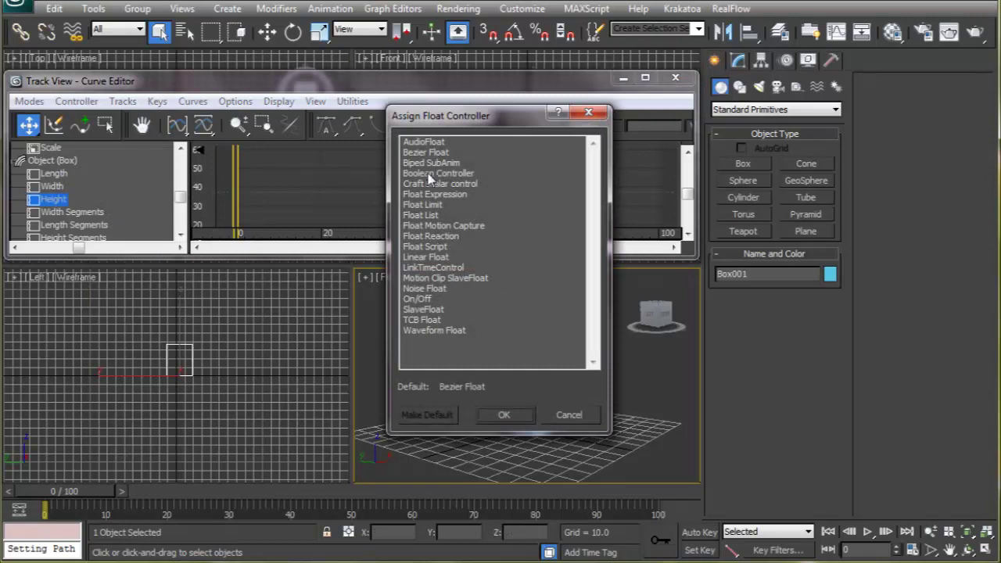
left_click(435, 143)
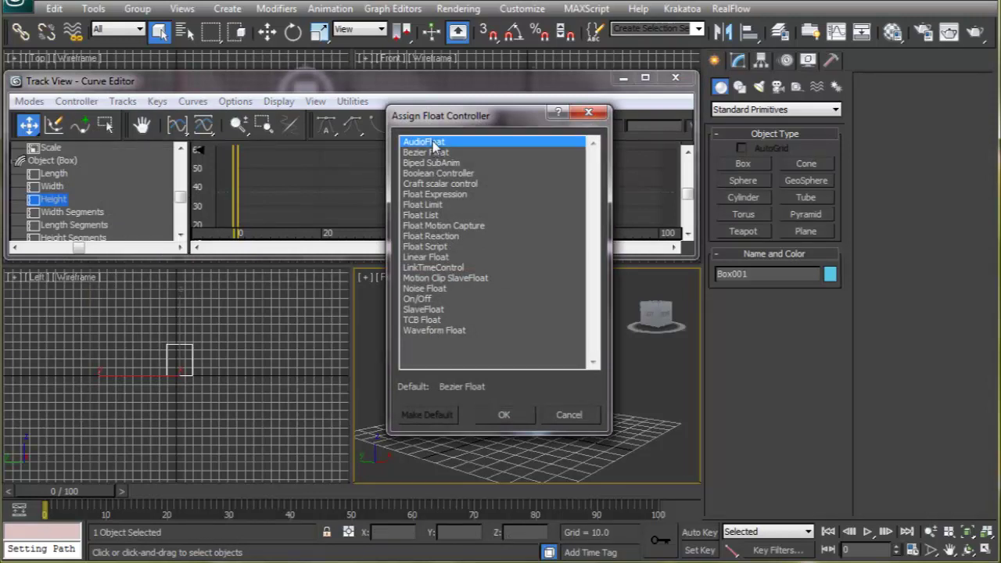
left_click(505, 414)
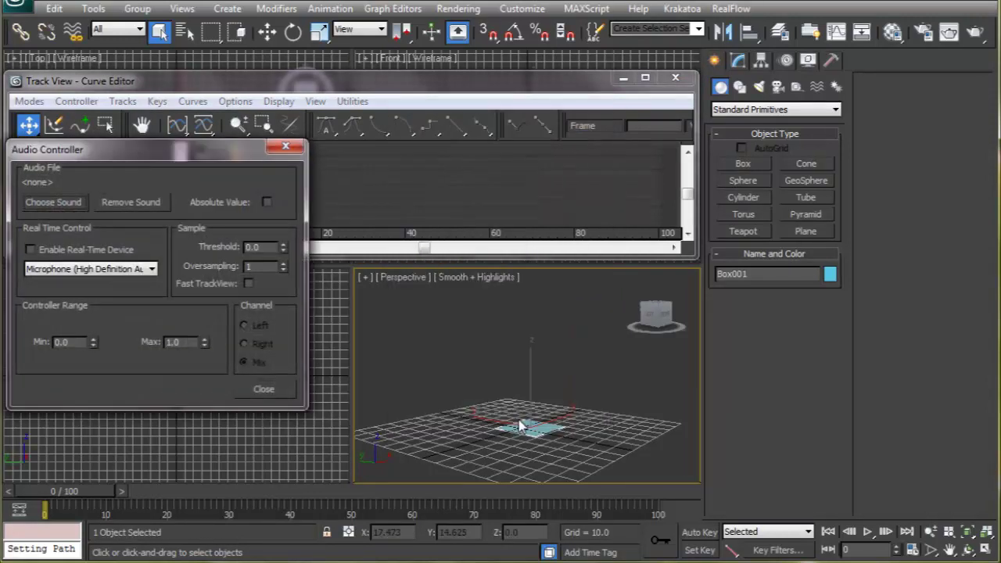
- Load the sound file Thick build up 03 into the height track's audio controller
left_click_drag(231, 162, 415, 163)
left_click(259, 204)
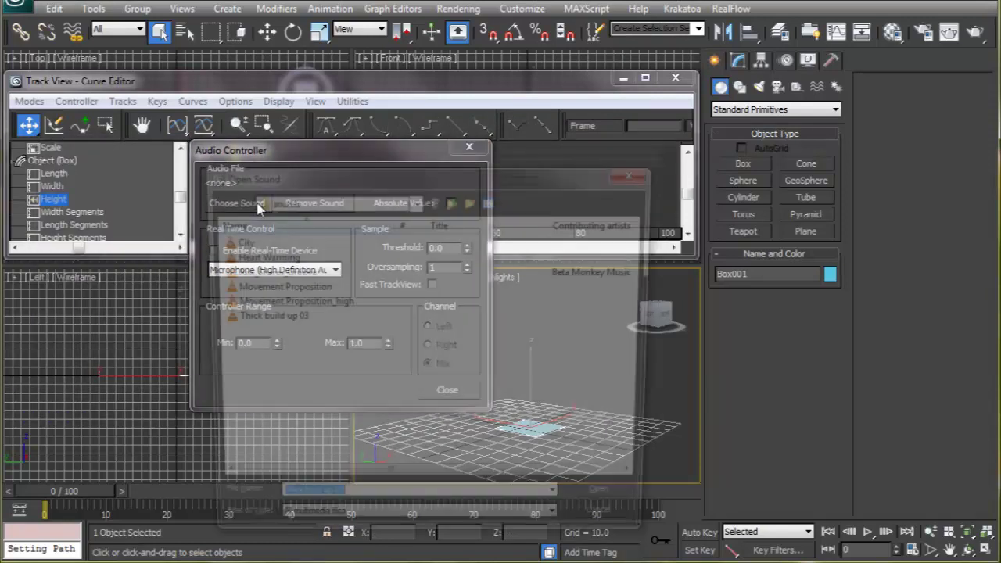
left_click(275, 318)
left_click(614, 505)
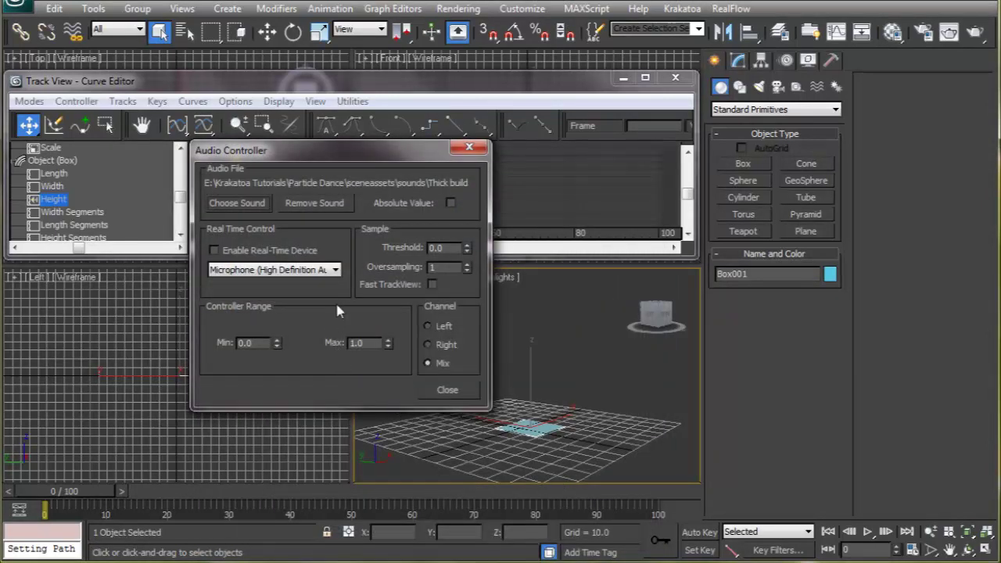
- Set the audio controller's range maximum to 30 and its sample threshold to 0.22
left_click_drag(333, 151, 200, 277)
middle_click_drag(289, 204, 313, 217)
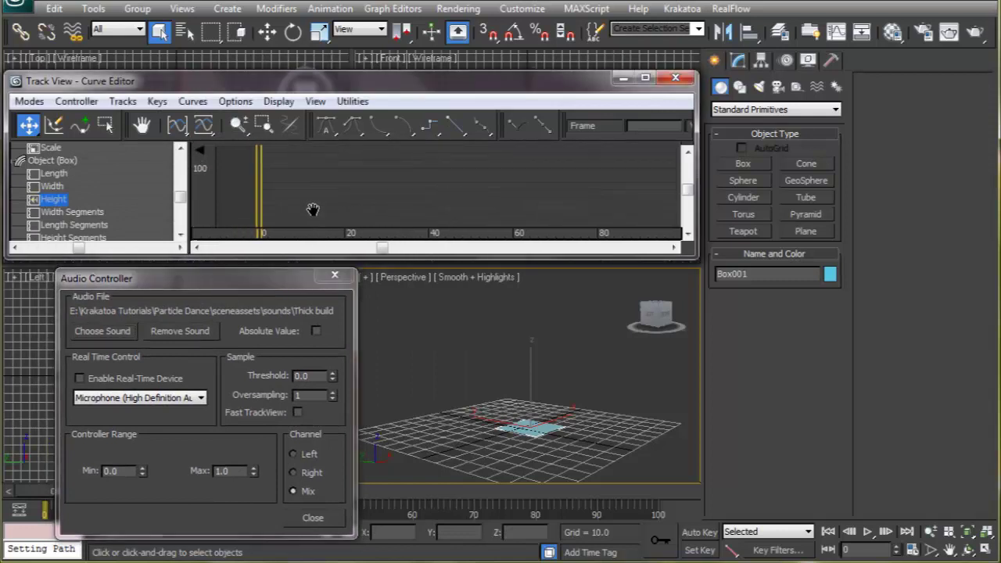
double_click(245, 470)
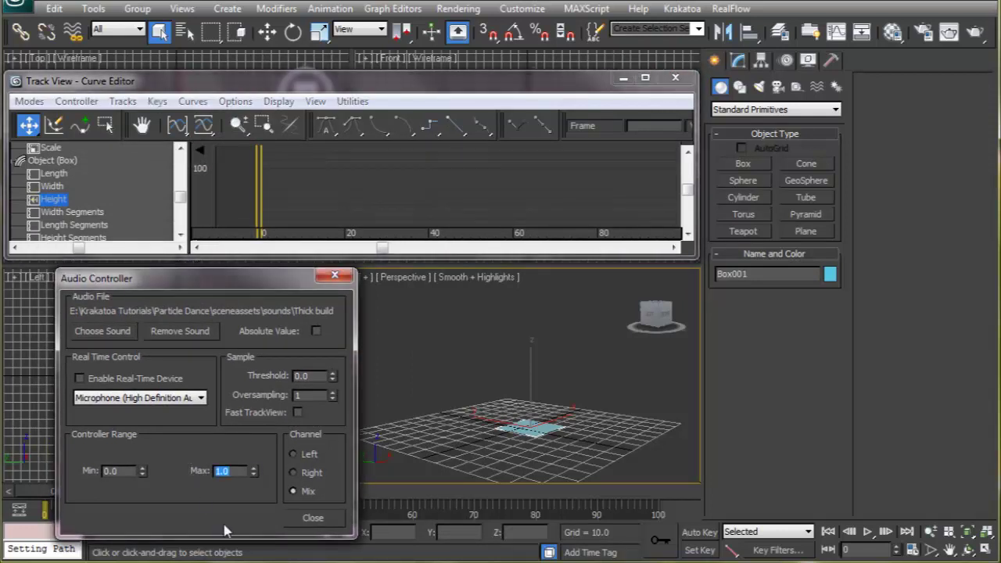
type("30")
key("Return")
middle_click_drag(487, 225, 492, 168)
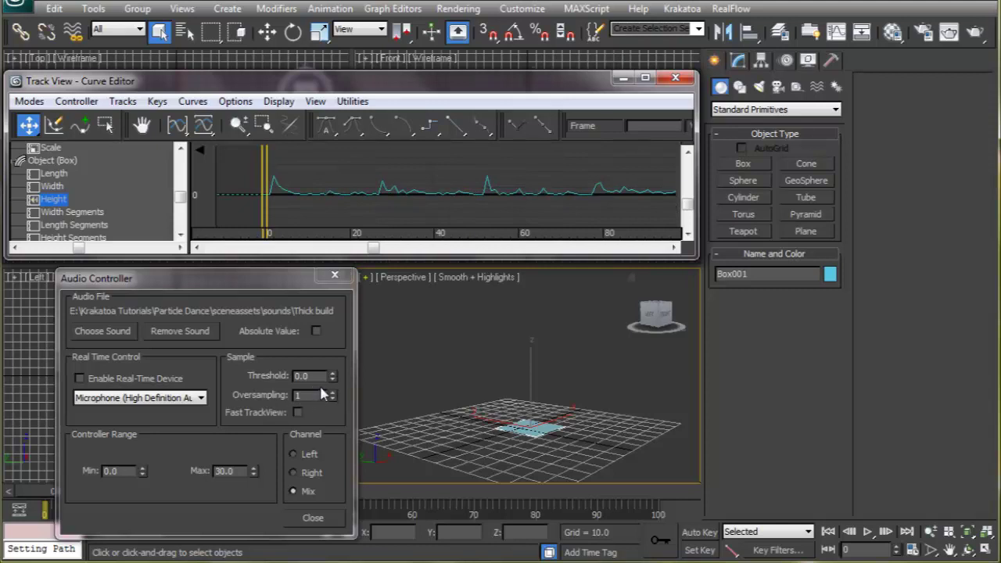
left_click_drag(333, 381, 335, 360)
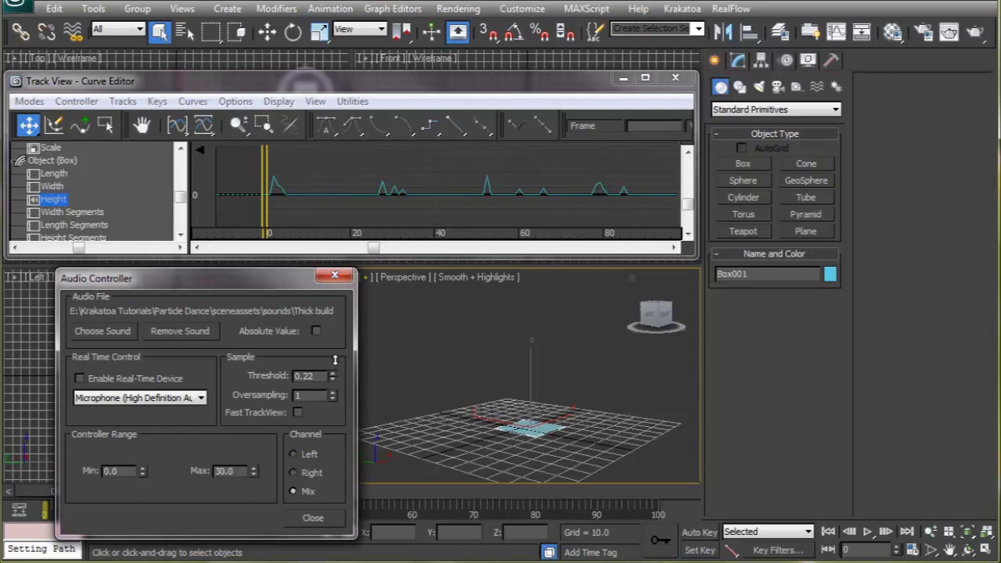
- Set the height controller's range maximum to 100 and its sample threshold to 0.19
left_click_drag(238, 467, 178, 470)
type("100")
key("Return")
middle_click_drag(318, 195, 314, 210)
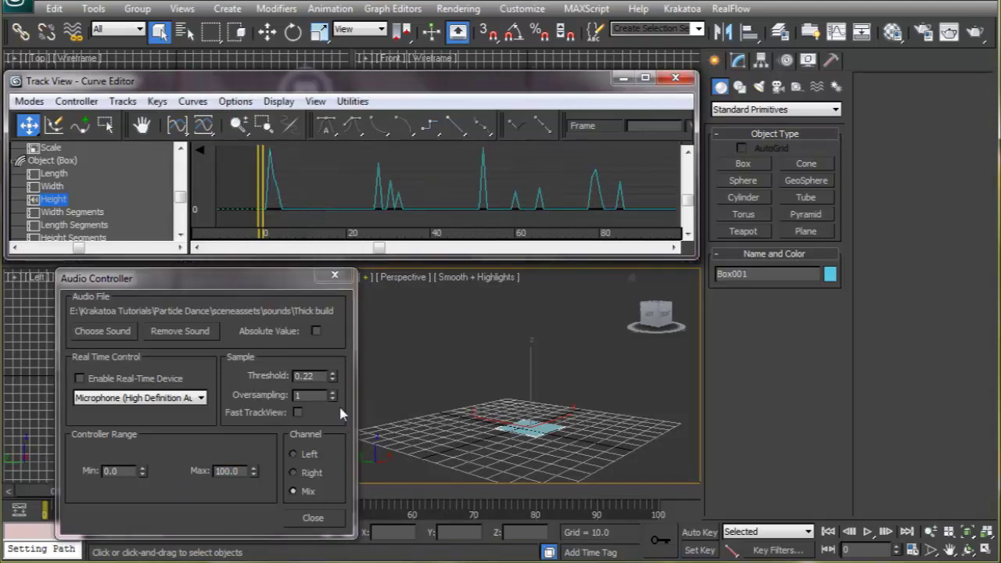
mouse_move(332, 378)
left_mouse_down()
mouse_move(334, 394)
mouse_move(335, 377)
left_mouse_up()
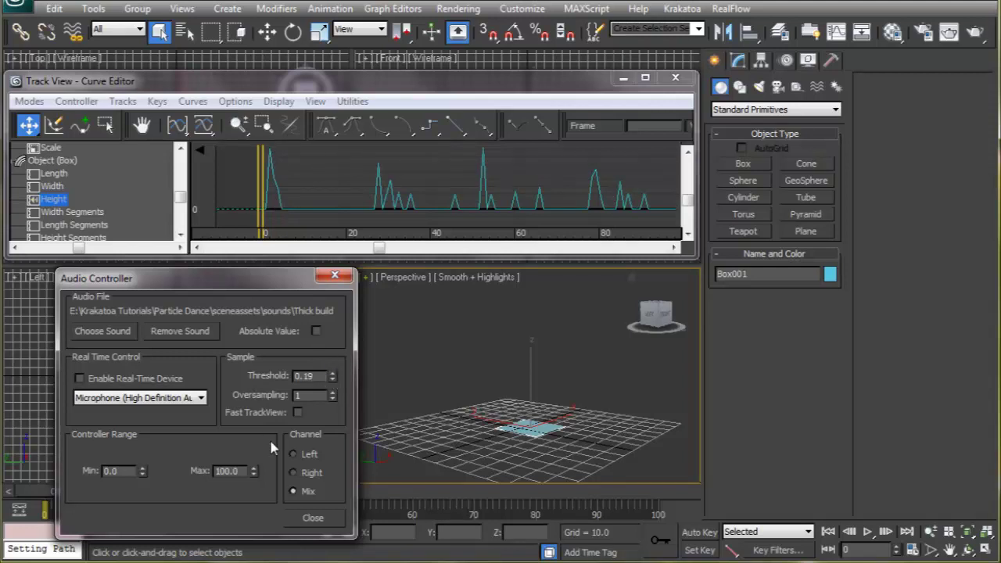
- Try the Left and Right audio channels for the height controller and return to Mix
left_click(309, 456)
left_click(309, 475)
left_click(305, 493)
- Set the height controller's range minimum to 20 and its oversampling to 12
left_click_drag(127, 471, 90, 472)
type("20")
key("Return")
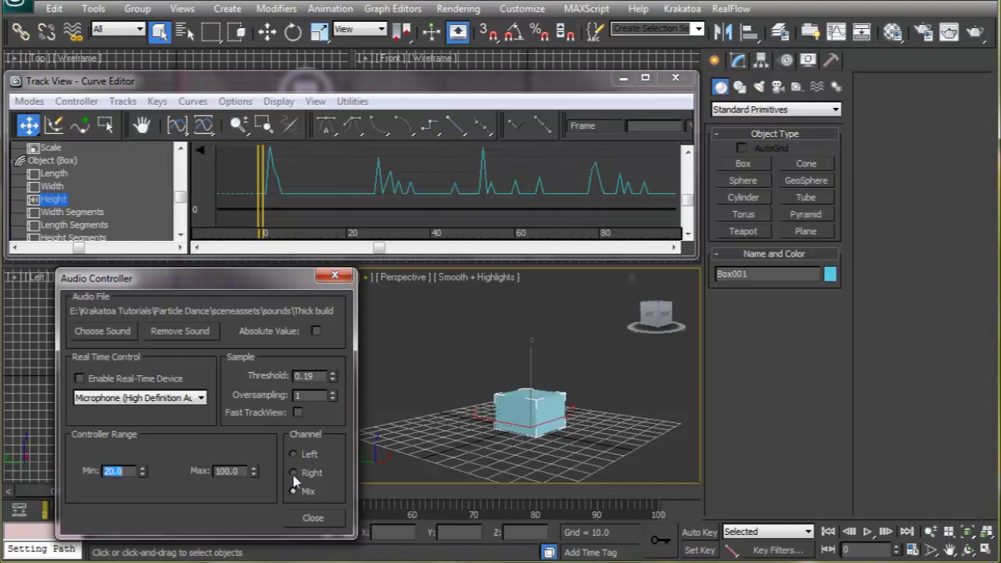
left_click(310, 397)
double_click(310, 397)
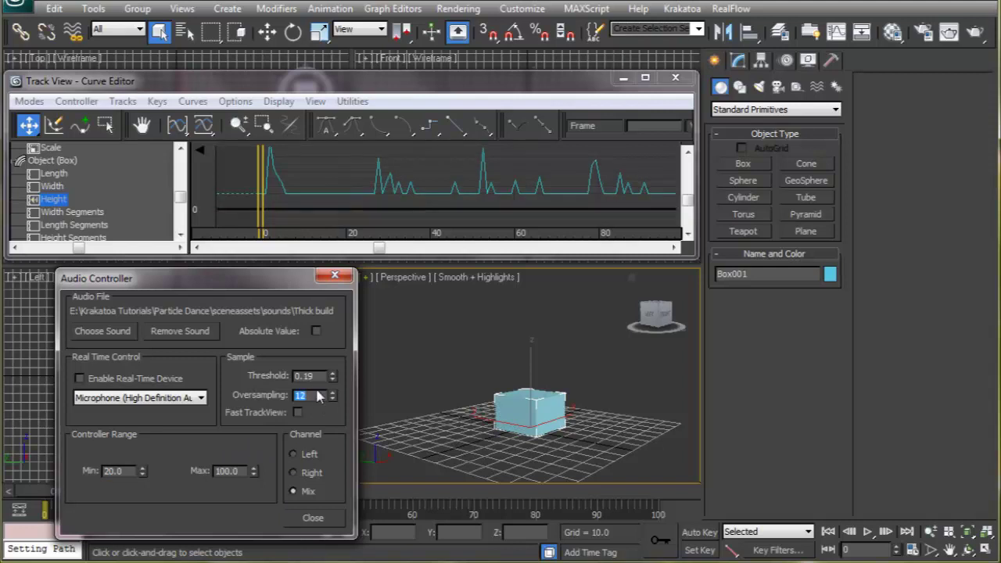
- Enable the real-time device for the height controller and disable it again
left_click(79, 379)
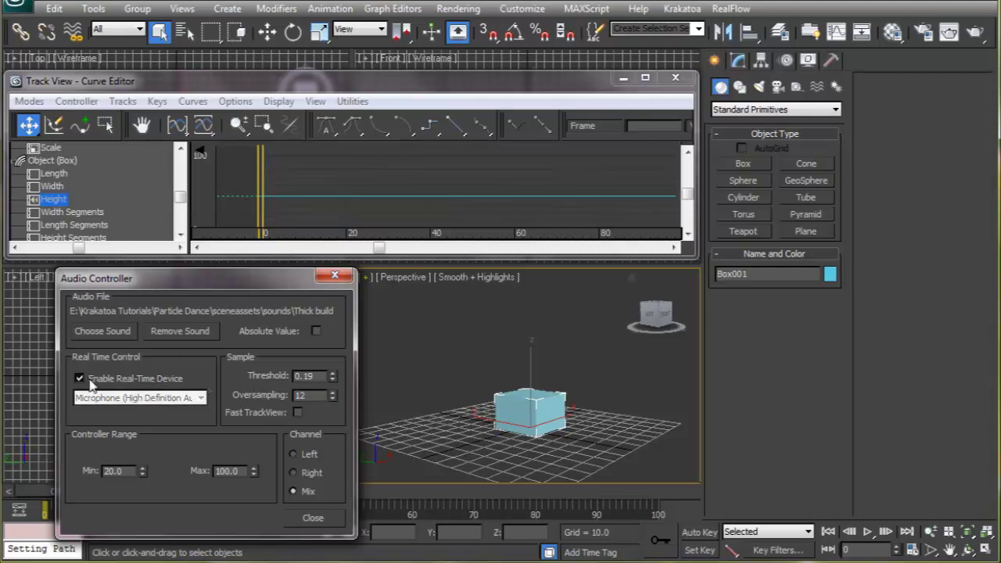
left_click(80, 379)
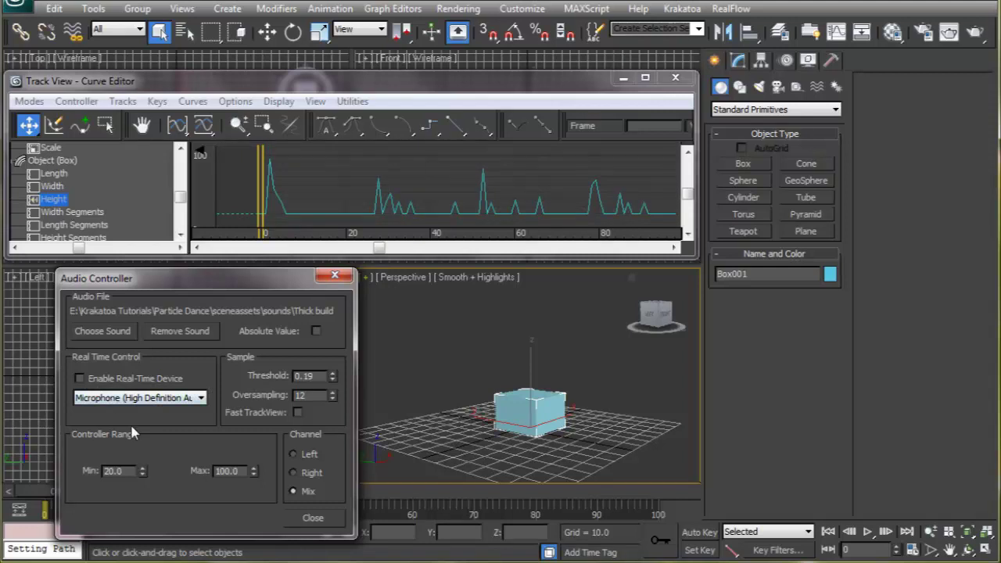
- Close the audio controller and the Curve Editor, and play back the box's height animation
left_click(345, 283)
left_click(677, 80)
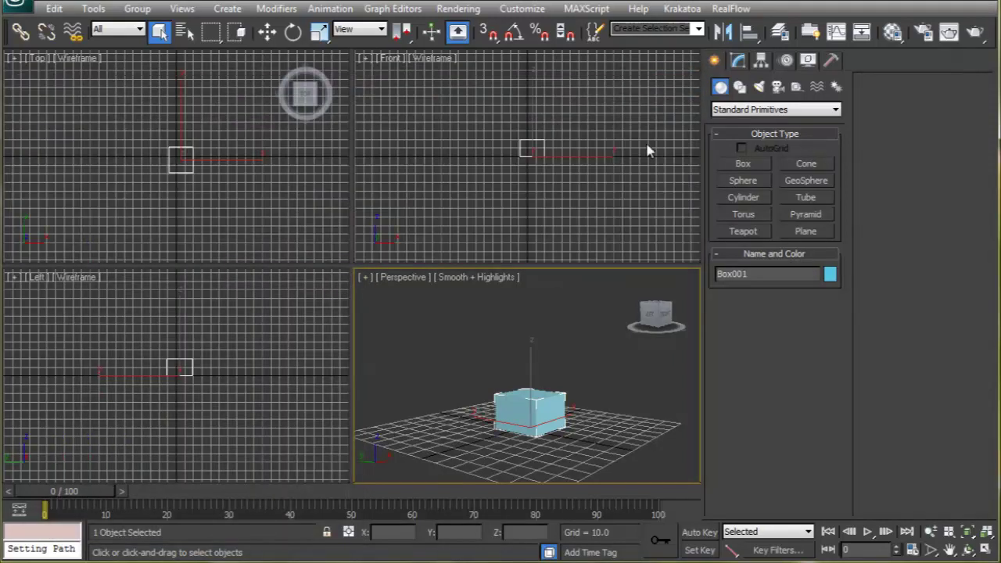
left_click(870, 532)
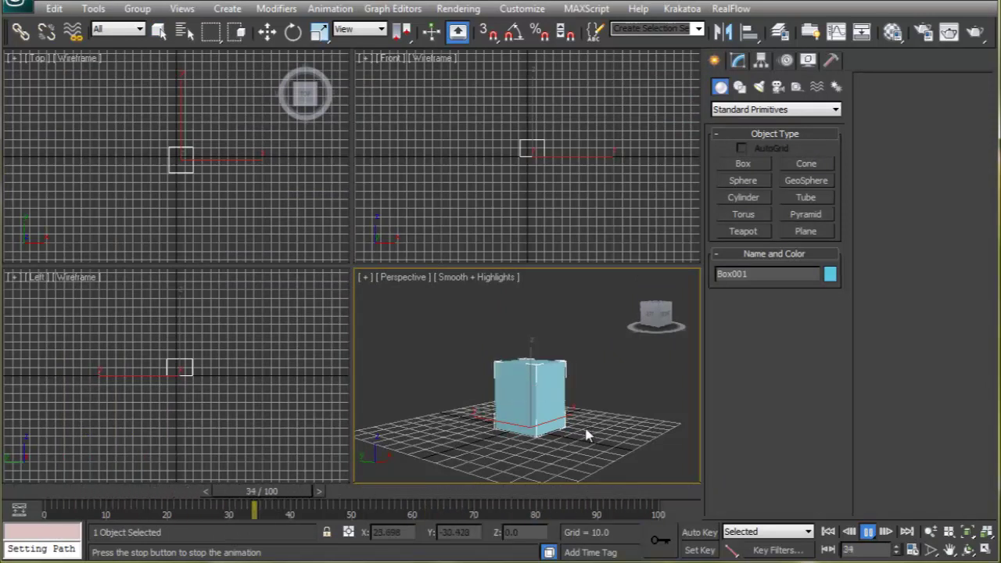
left_click(870, 532)
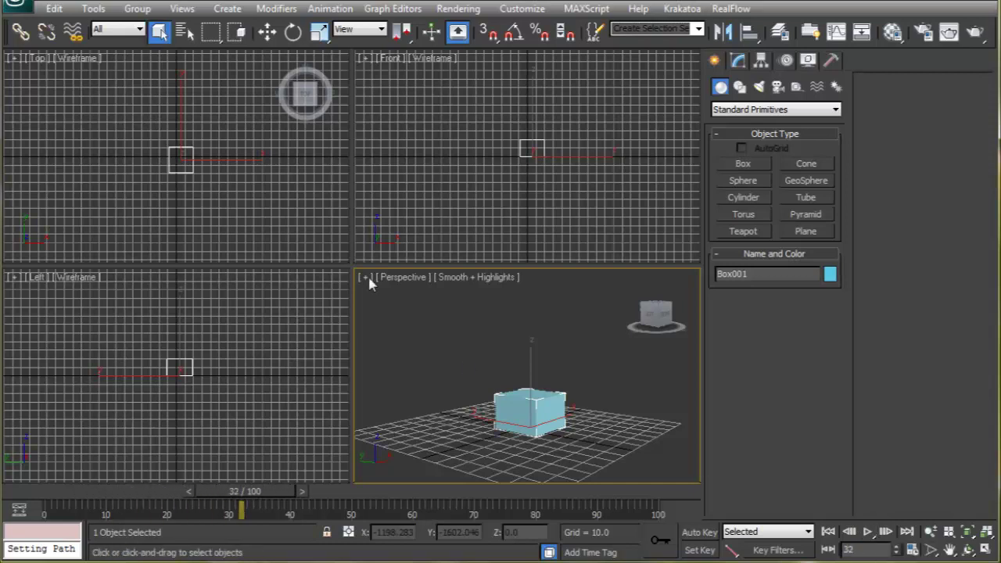
- Reopen the box height's audio controller from the Curve Editor, lower its sample threshold and replay the animation
left_click(393, 8)
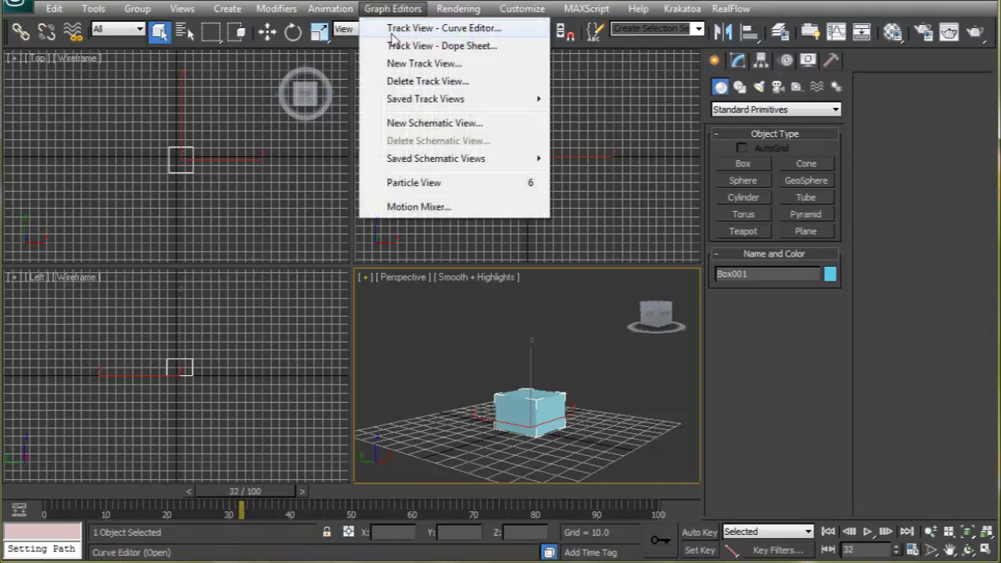
left_click(399, 27)
left_click_drag(161, 202, 89, 97)
left_click(31, 212)
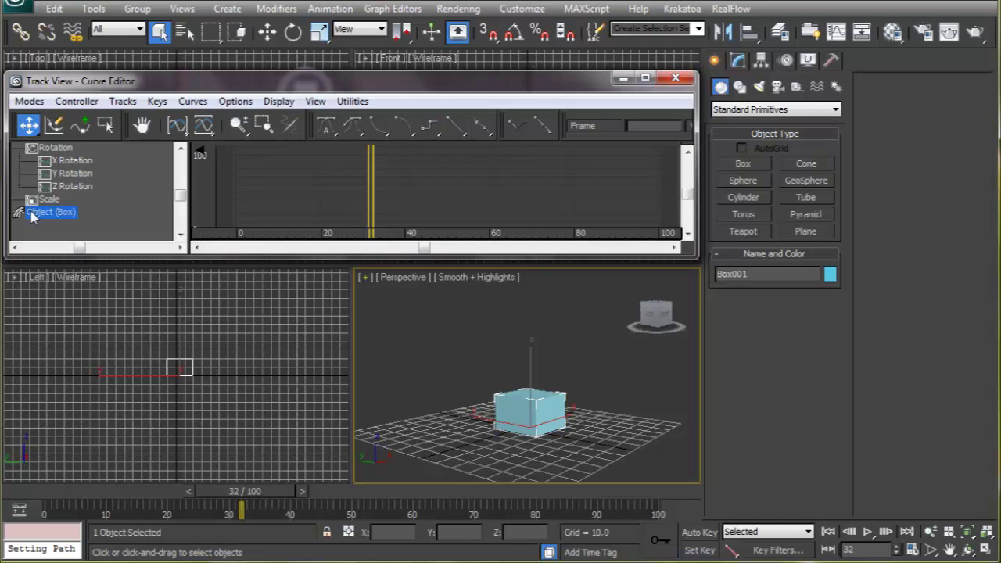
left_click_drag(113, 213, 142, 186)
left_click(38, 188)
double_click(89, 227)
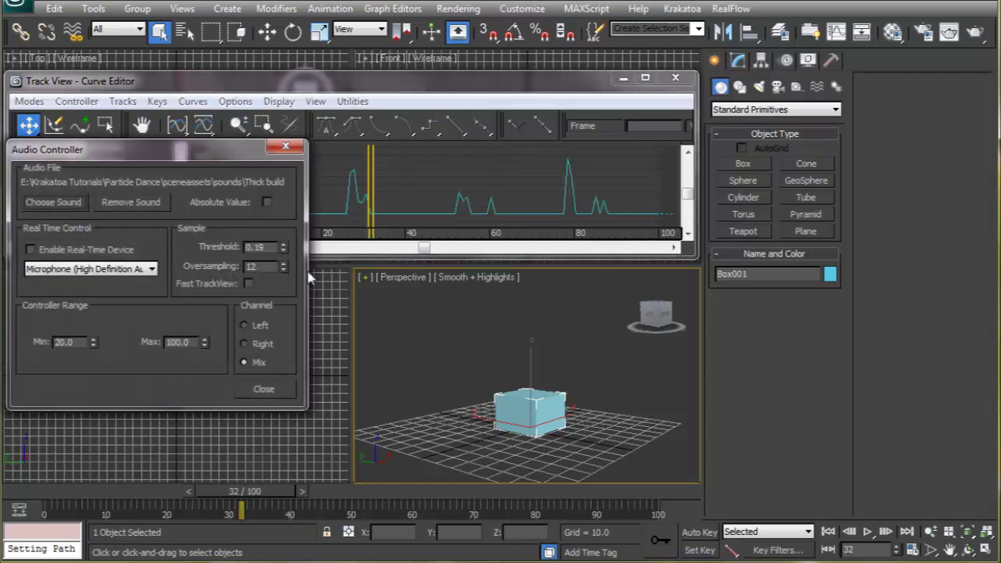
left_click(266, 389)
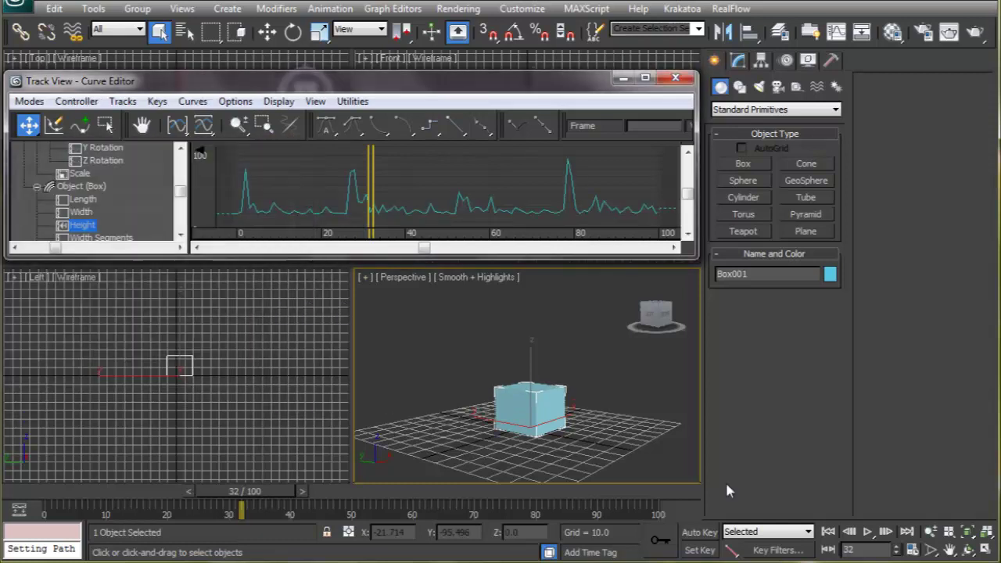
left_click(867, 534)
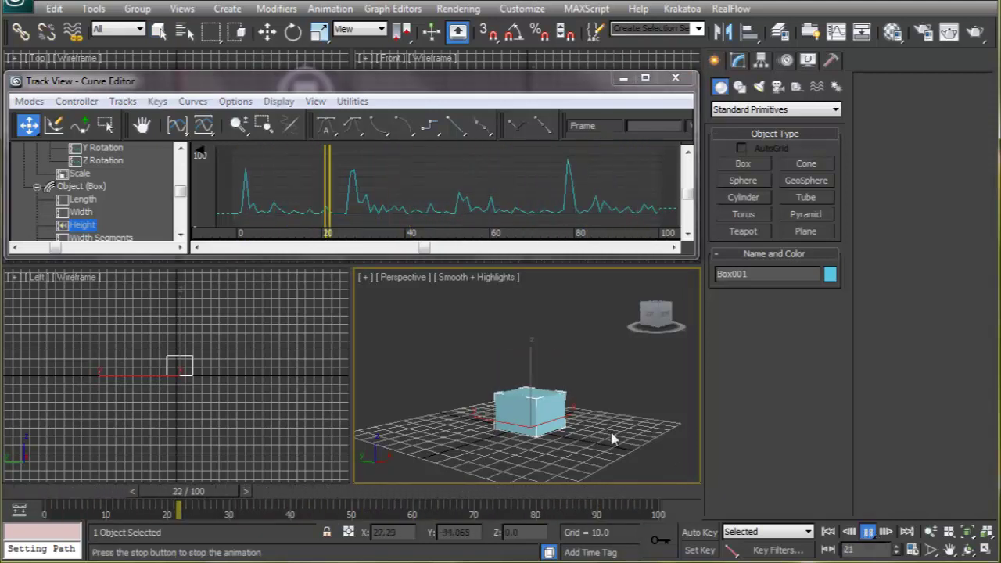
left_click(867, 533)
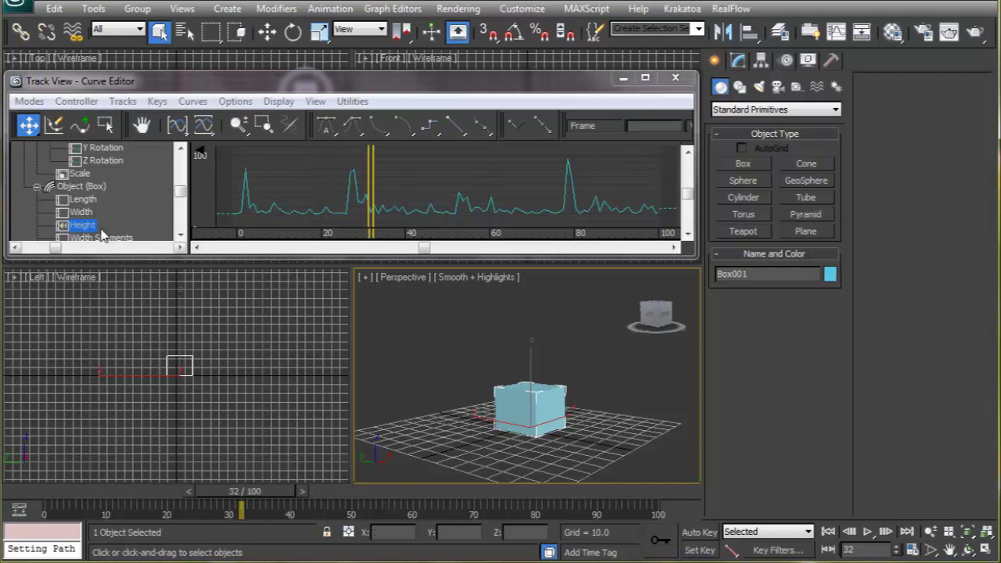
- Assign an AudioFloat controller to the box's Width track and load the sound file Thick build up 03 into it
scroll(101, 235, "up", 2)
left_click(85, 187)
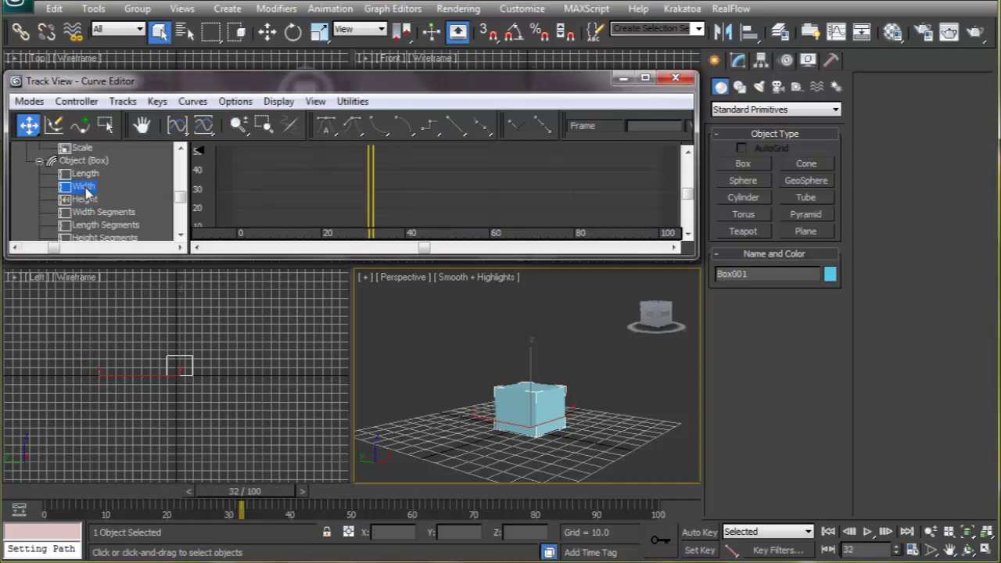
right_click(98, 184)
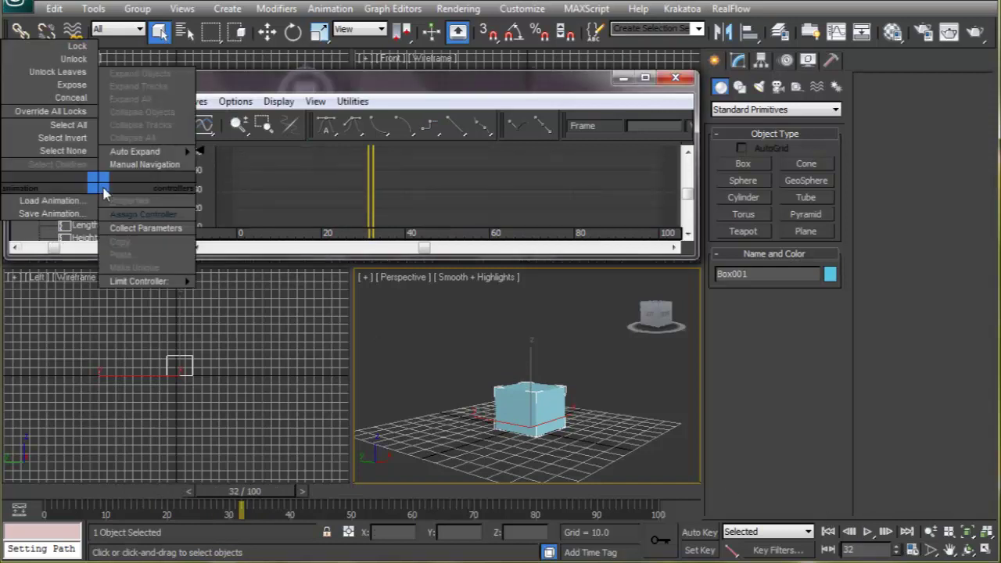
left_click(141, 213)
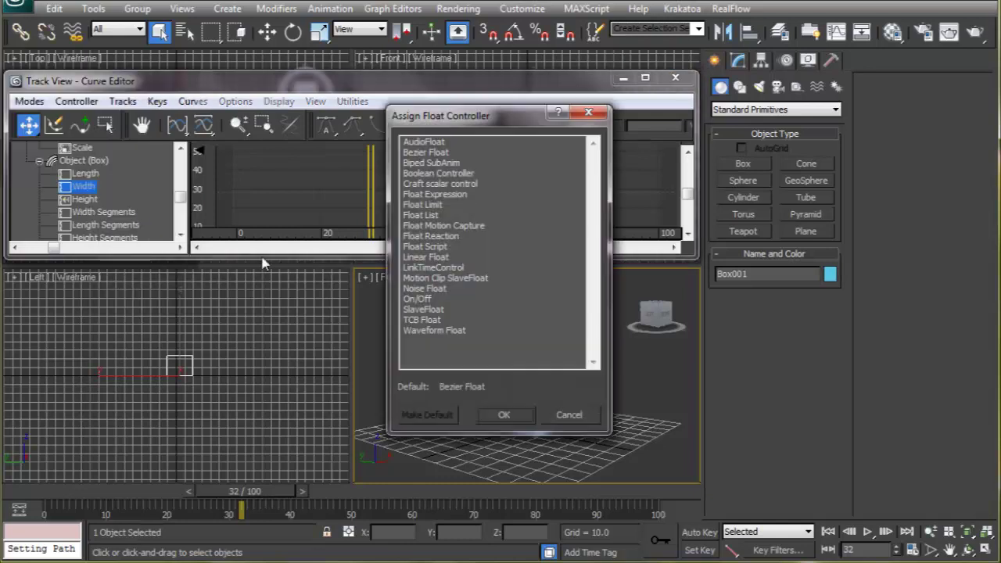
double_click(413, 142)
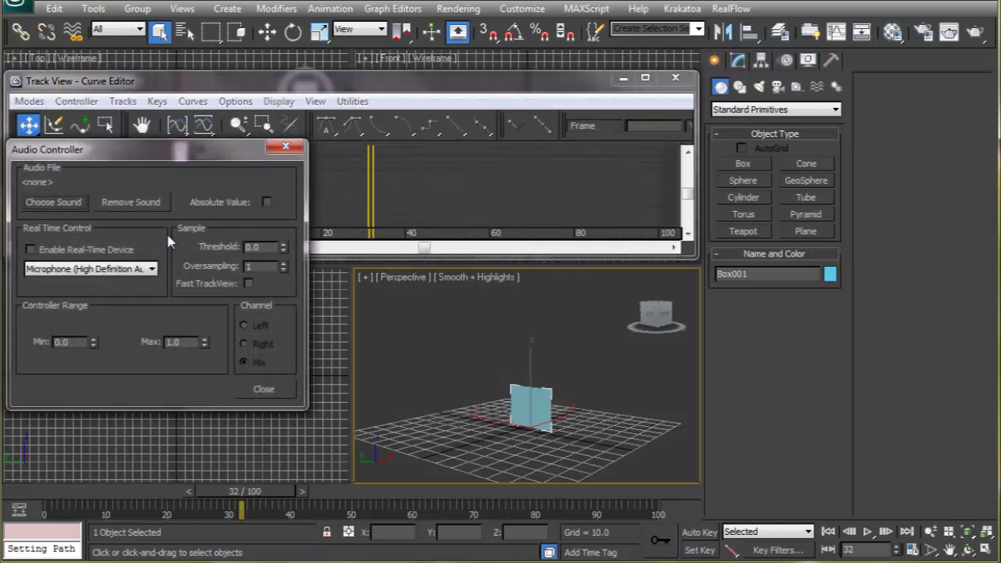
left_click(55, 203)
double_click(75, 317)
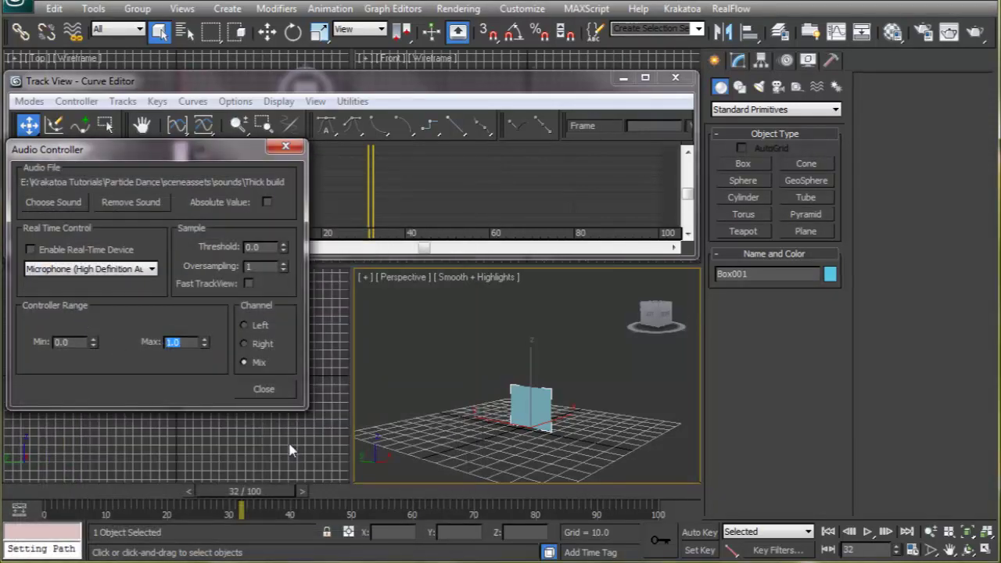
- Set the width audio controller's range to a minimum of 20 and a maximum of 50, and close its settings
key("Return")
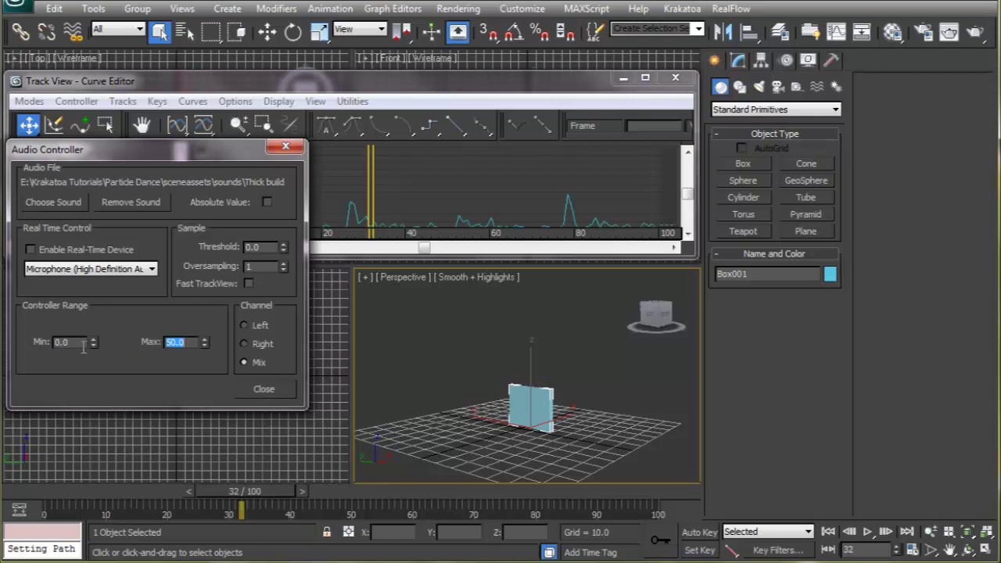
type("20")
key("Return")
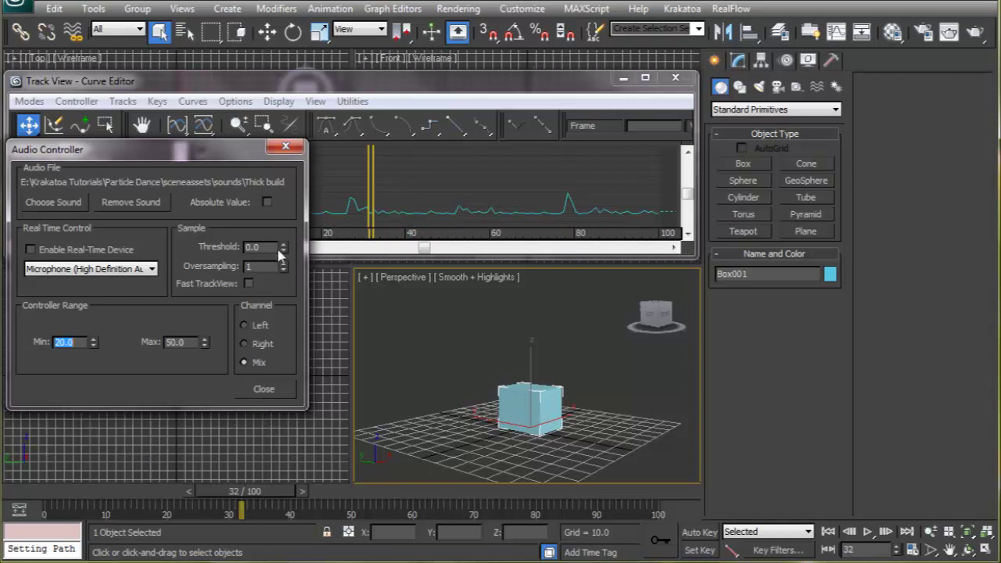
left_click(264, 389)
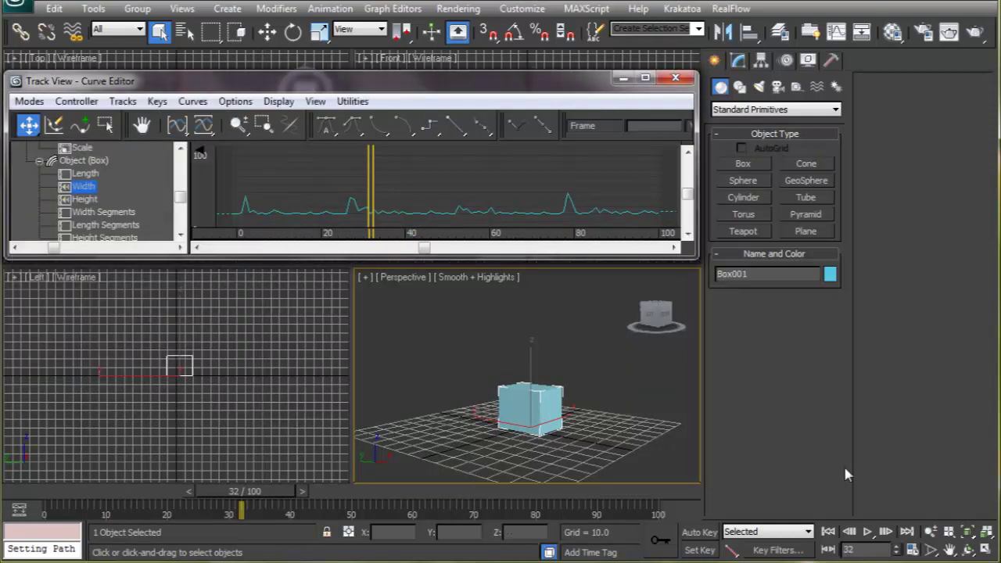
- Play back the box animation while viewing its Height Segments and Length tracks, and return to frame 0
left_click(870, 532)
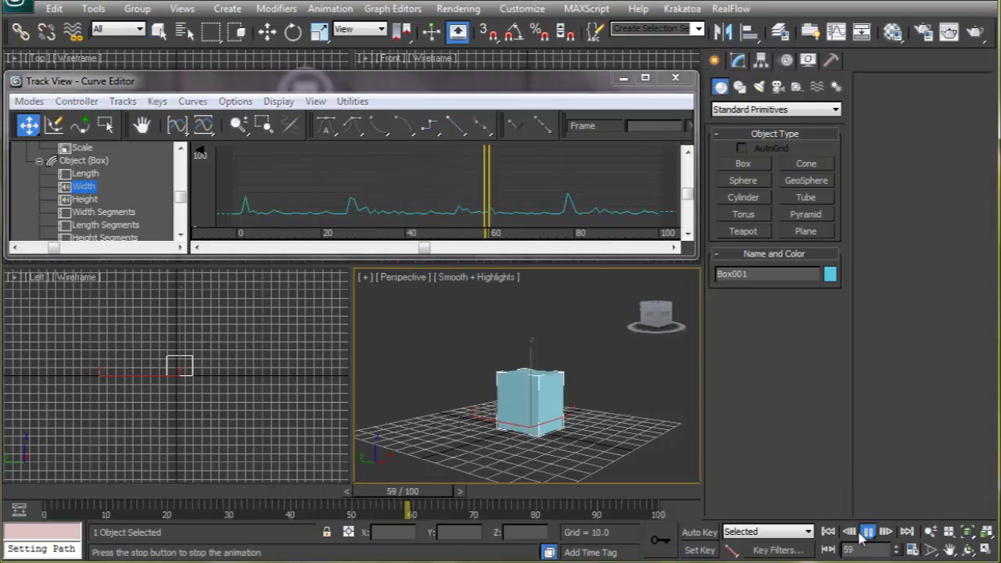
middle_click_drag(632, 435, 548, 467, "alt")
middle_click_drag(106, 231, 89, 190)
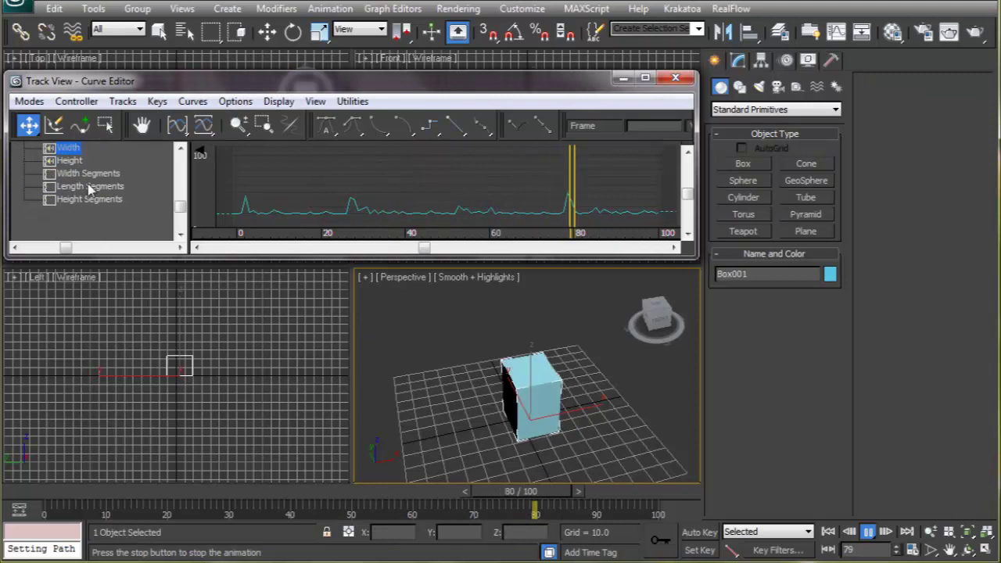
left_click(67, 199)
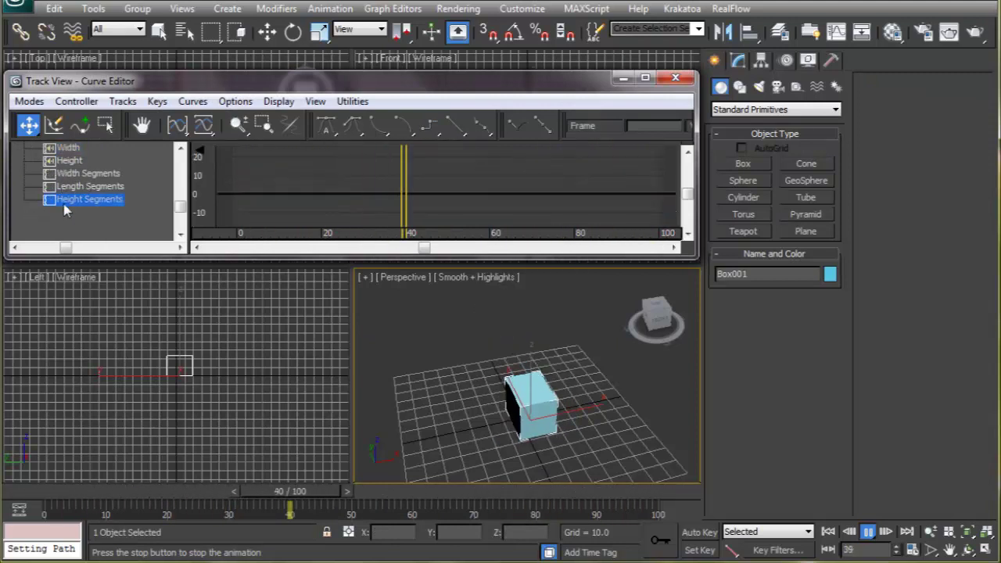
scroll(67, 195, "up", 2)
left_click(64, 161)
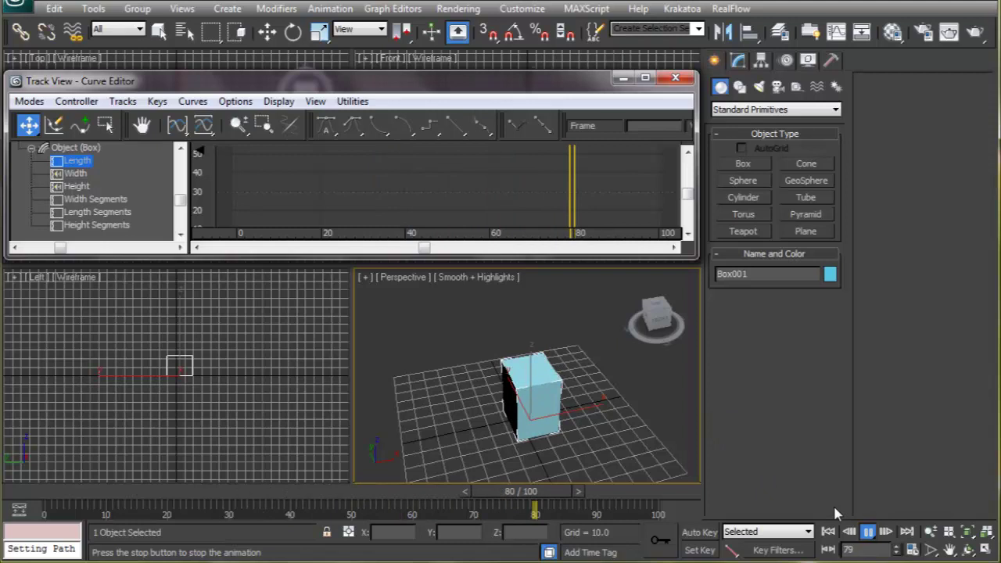
left_click(869, 532)
left_click(829, 532)
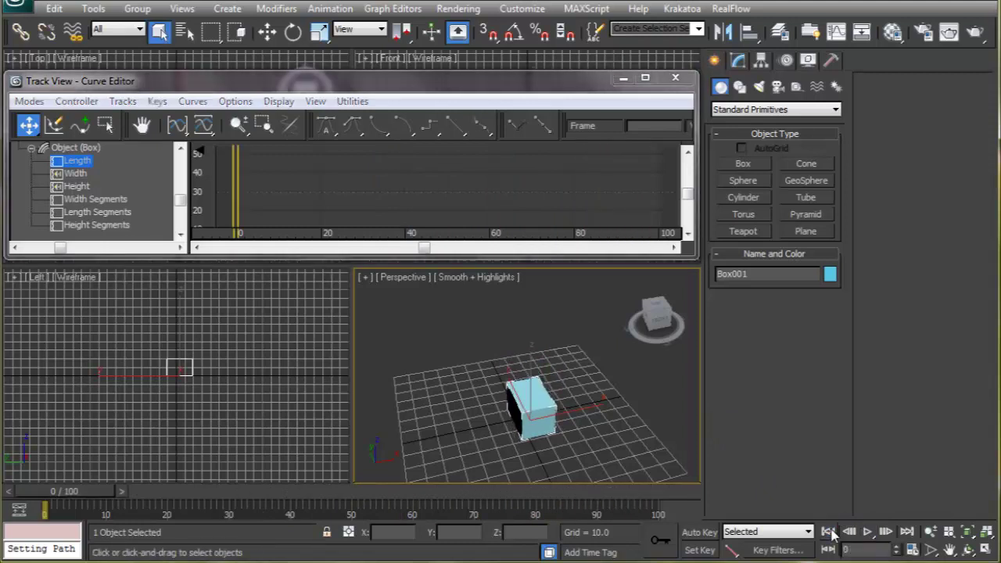
- Close the Curve Editor and open the plane particle scene without saving the box scene
middle_click_drag(588, 413, 584, 383, "alt")
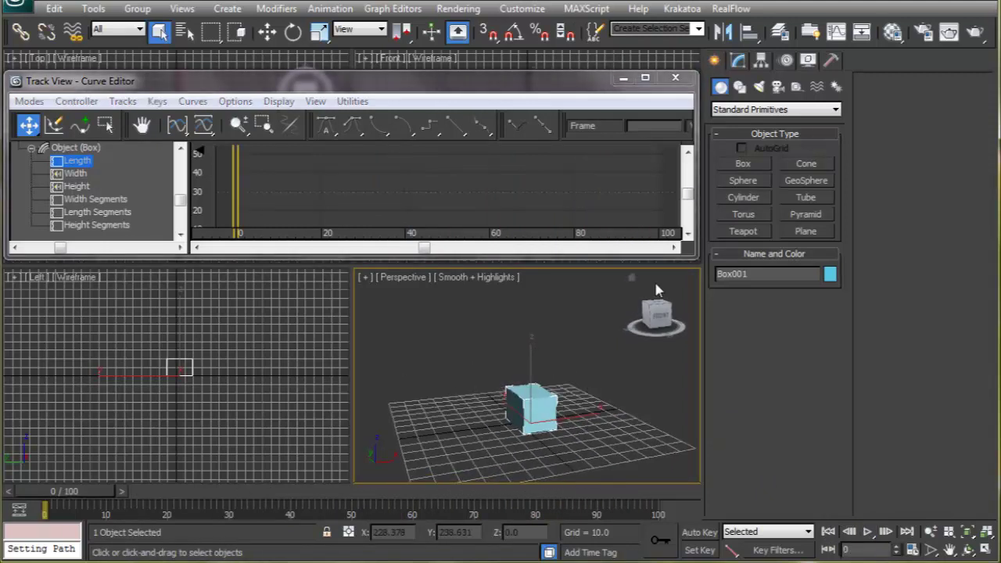
left_click(676, 79)
left_click(677, 79)
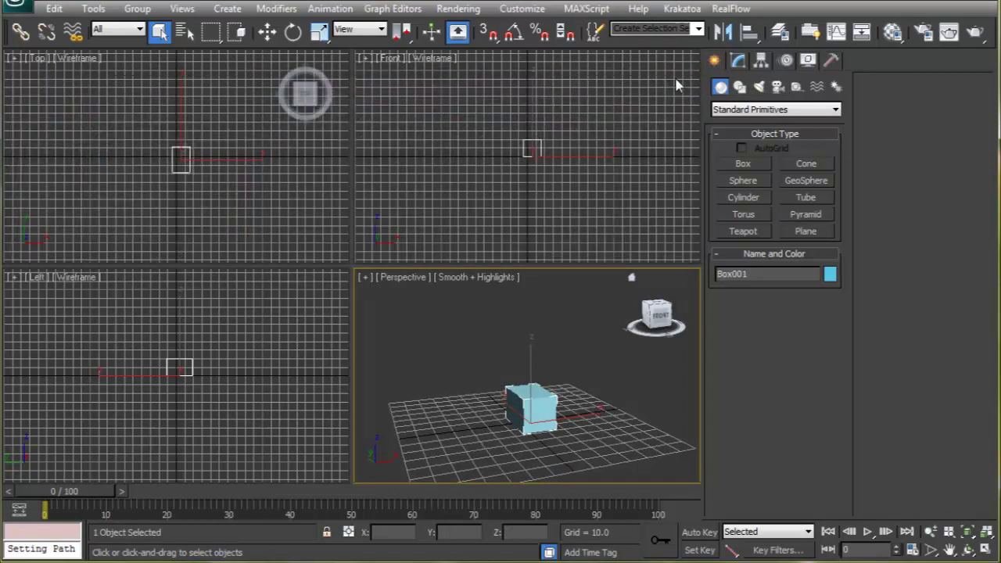
left_click(21, 16)
left_click(50, 65)
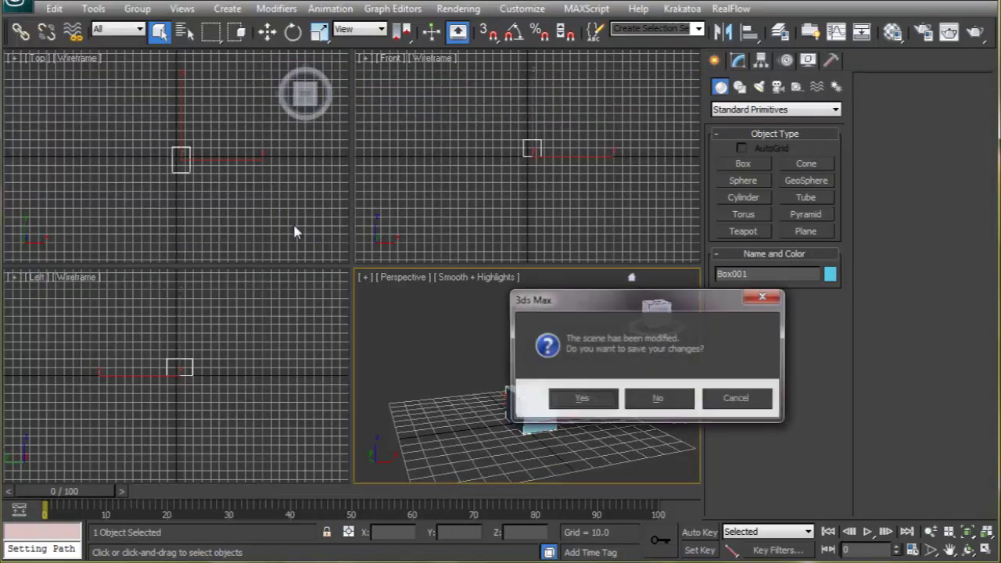
left_click(659, 400)
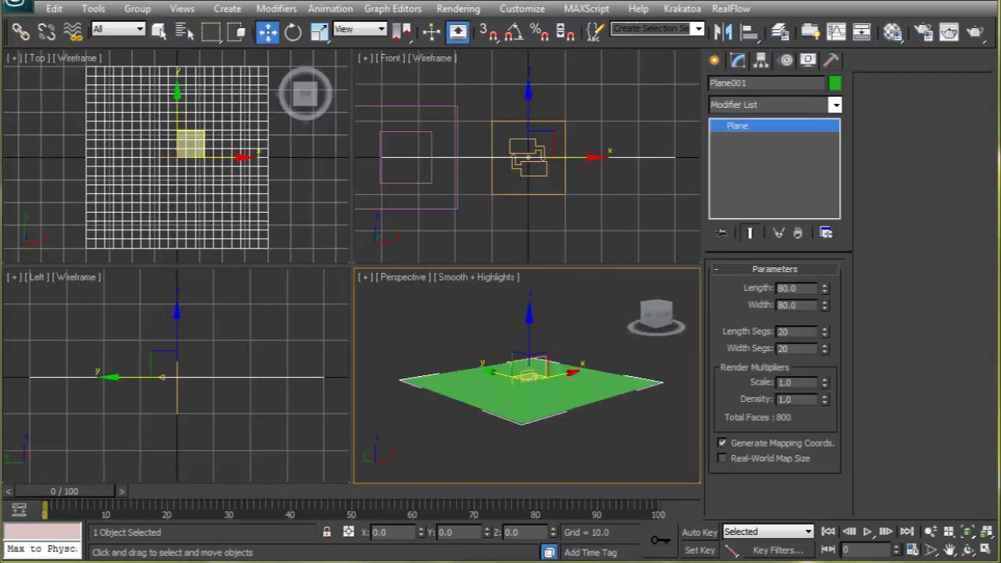
- Assign an AudioFloat controller to the plane's Z Position track in the Curve Editor
middle_click_drag(529, 392, 531, 417, "alt")
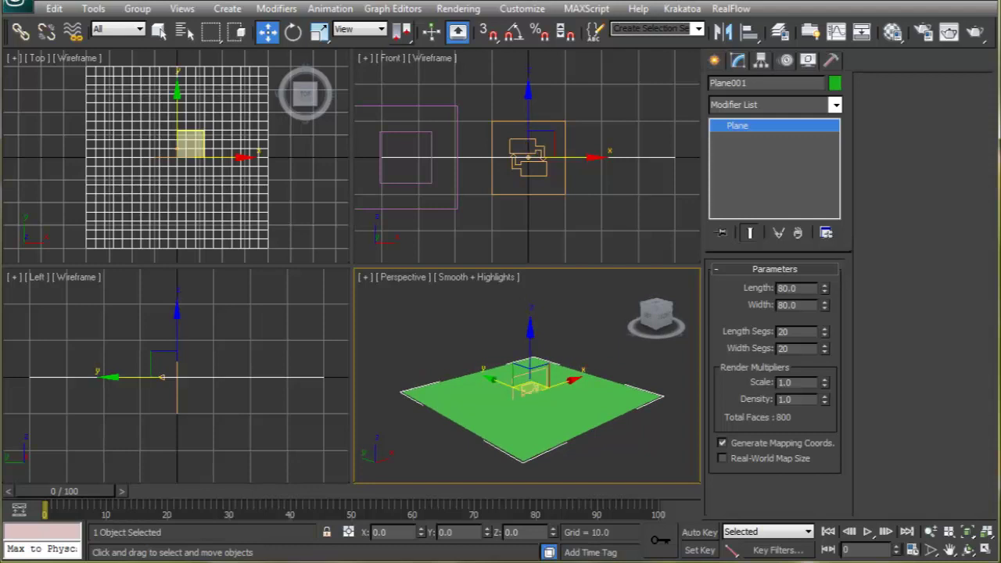
left_click(392, 9)
left_click(436, 26)
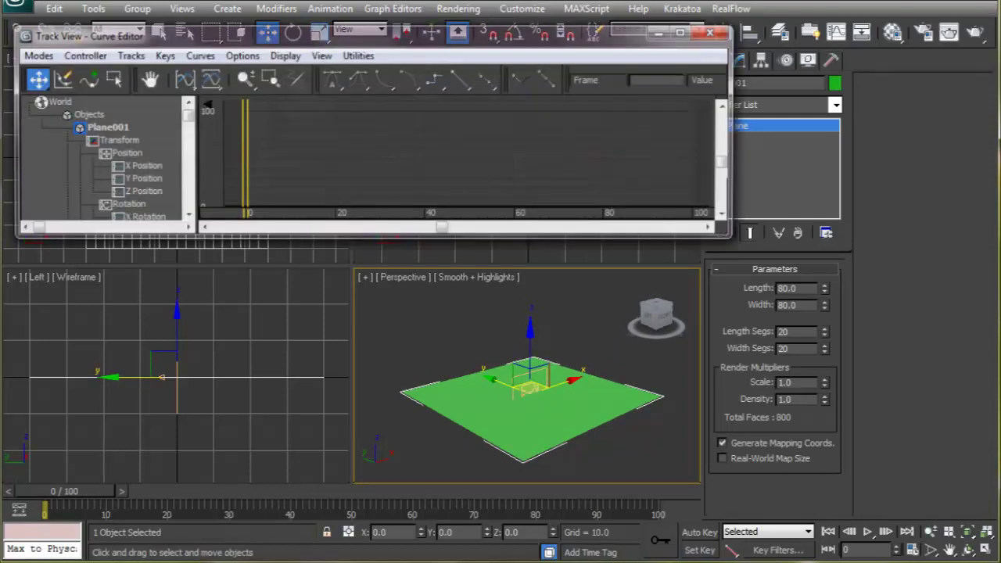
left_click(97, 153)
right_click(97, 153)
left_click(149, 179)
left_click(424, 141)
left_click(505, 415)
- Load the Thick build sound file into the Z Position audio controller, raise its maximum range value and close its settings
left_click(64, 157)
left_click(86, 270)
left_click(437, 459)
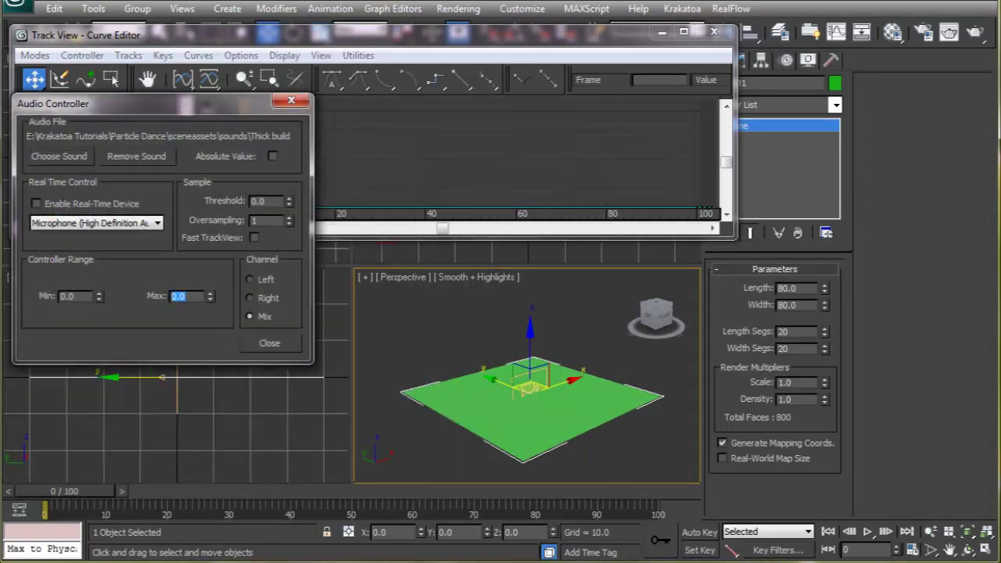
left_click(269, 342)
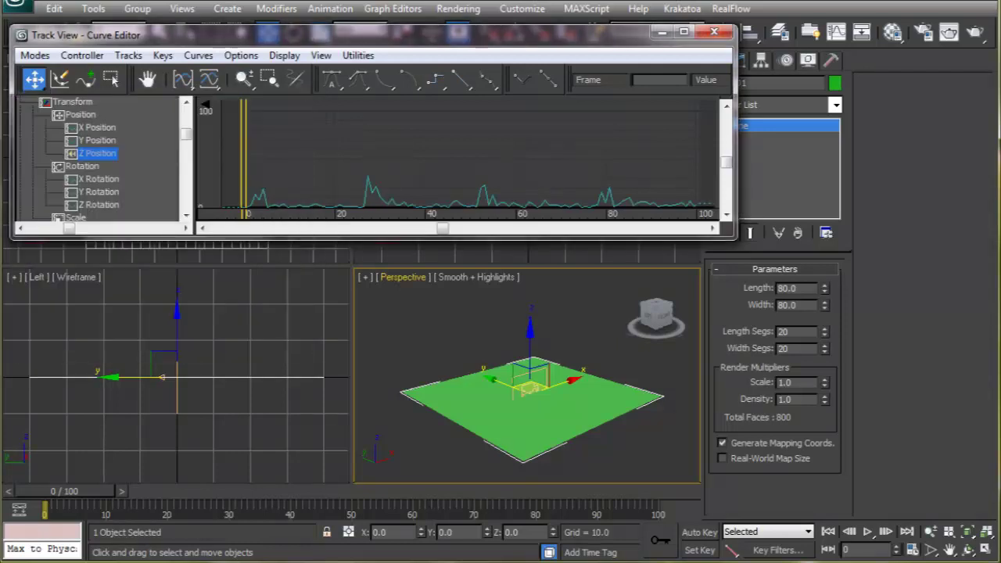
- Play back the plane's audio-driven vertical movement and close the Curve Editor
key("slash")
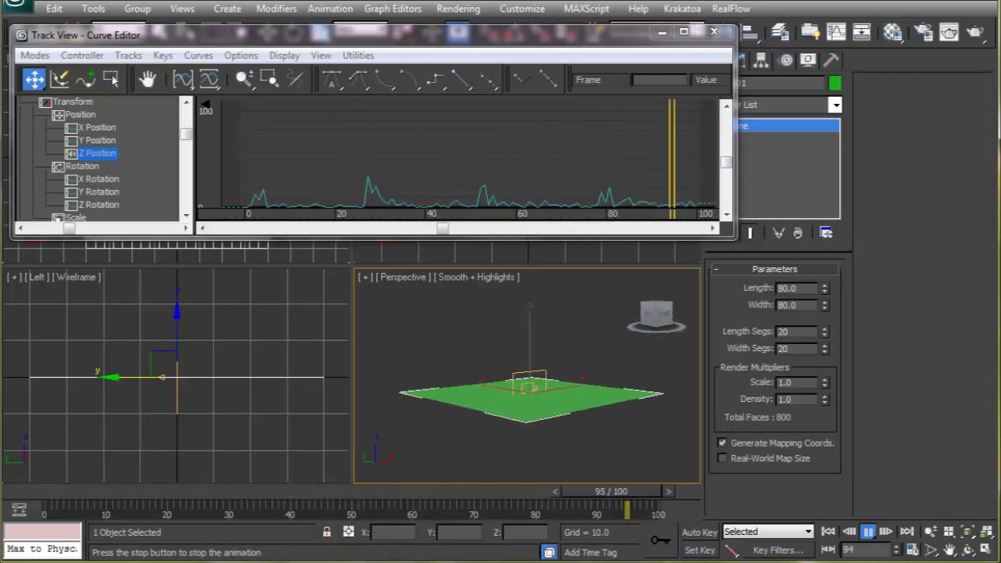
left_click(714, 31)
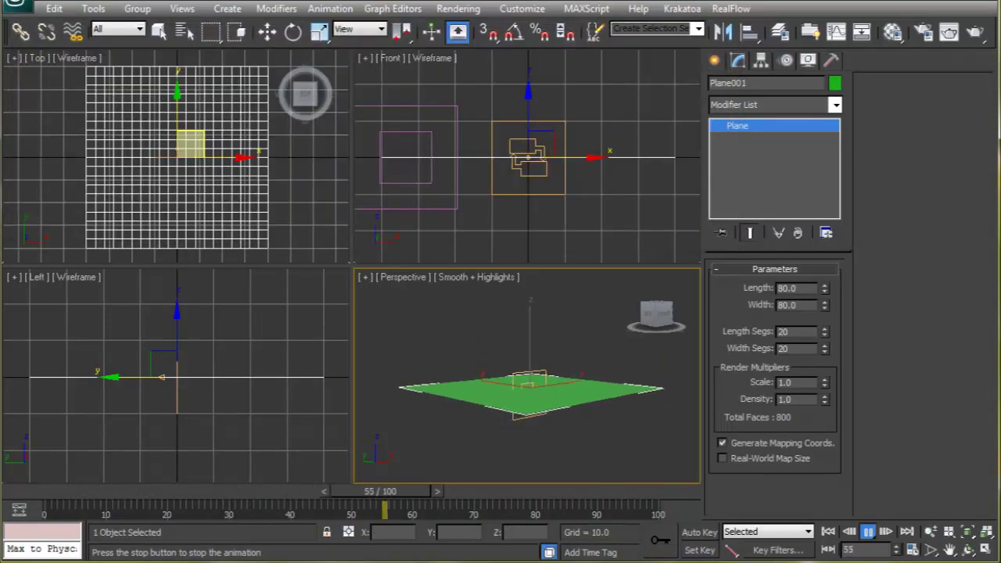
left_click(868, 532)
key("w")
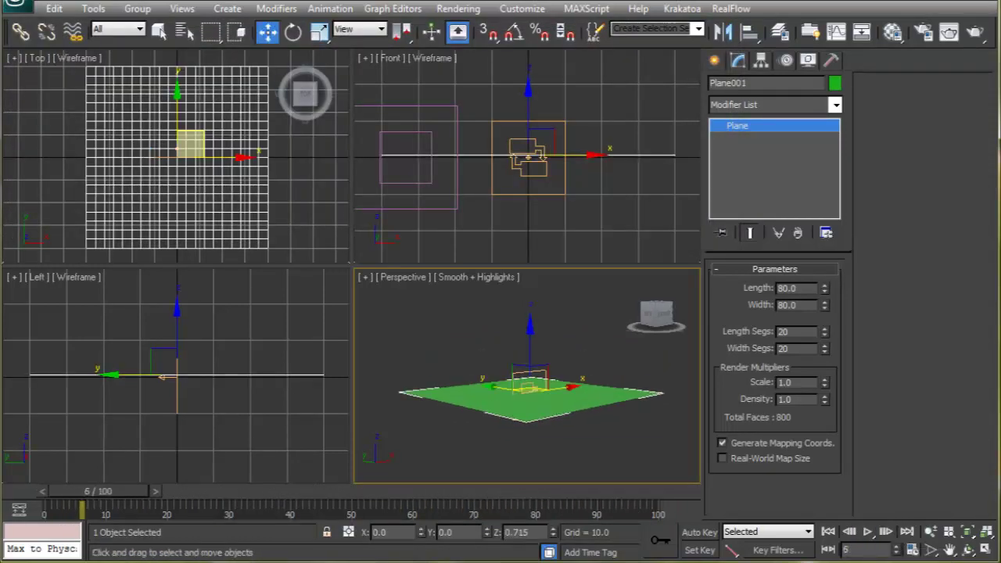
- Open Particle View and turn on Event 001
key("6")
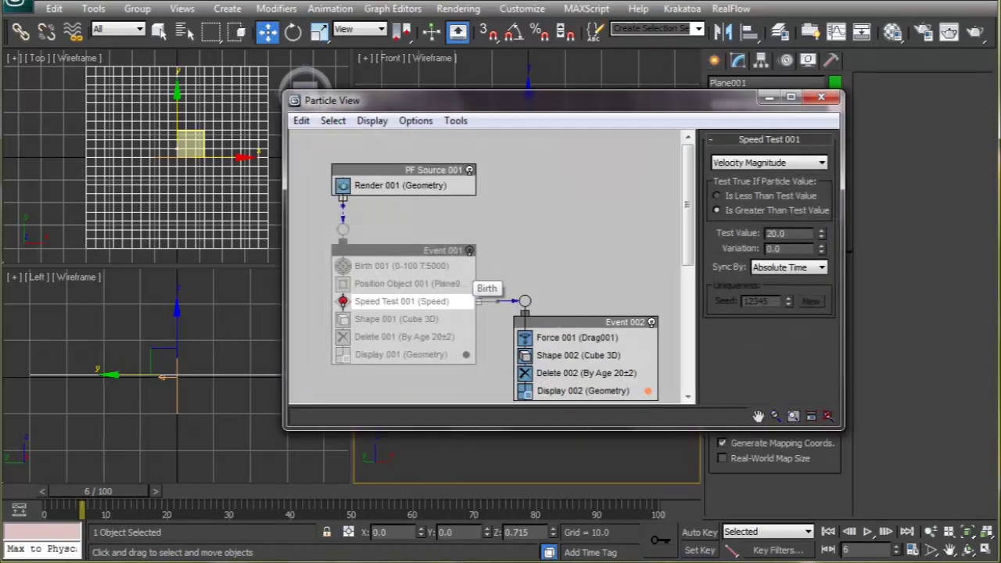
left_click(469, 250)
left_click_drag(438, 101, 253, 81)
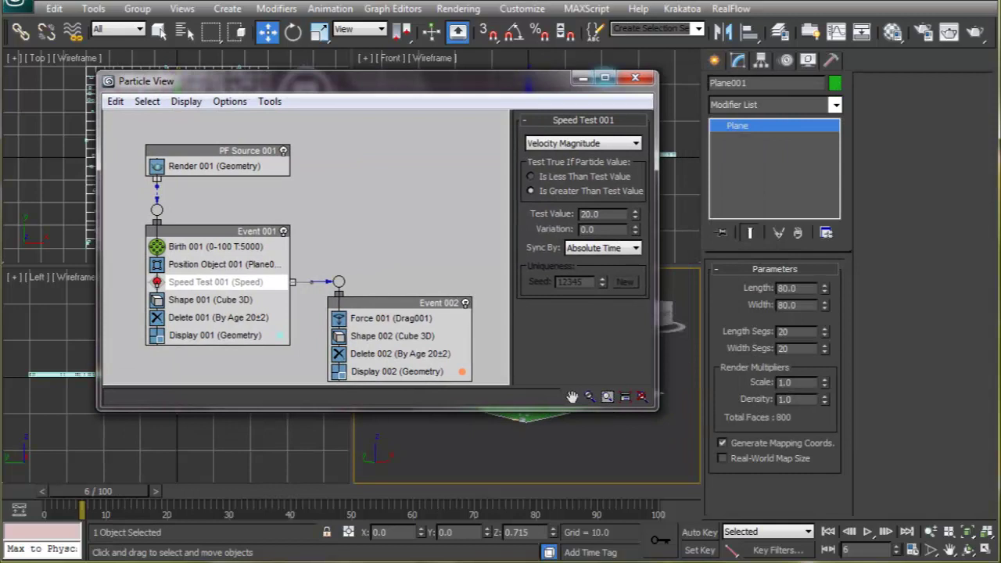
- Review the Birth 001 settings and disable Animated Shape in Position Object 001, scrubbing to frame 29 to check the particles
left_click(217, 247)
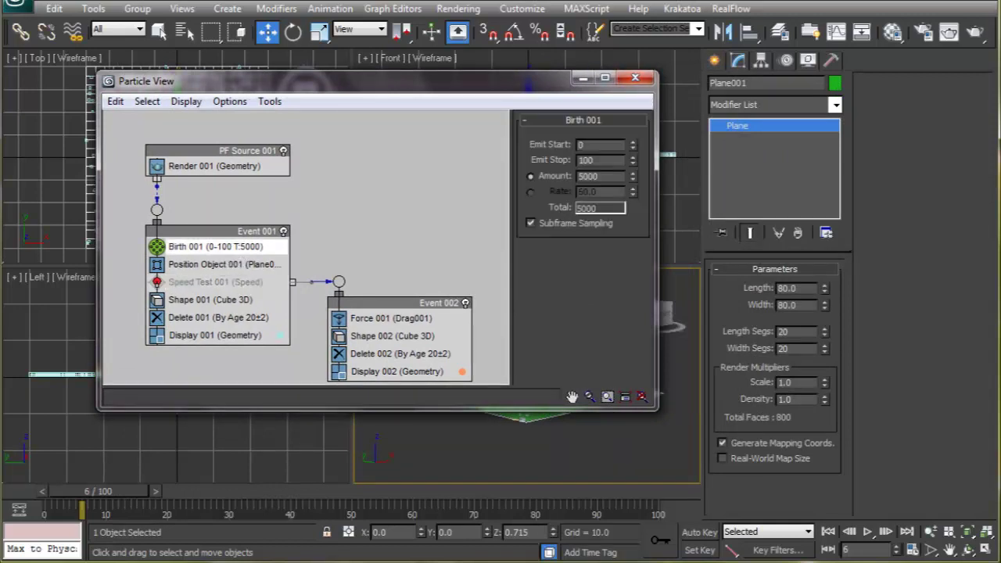
left_click(225, 264)
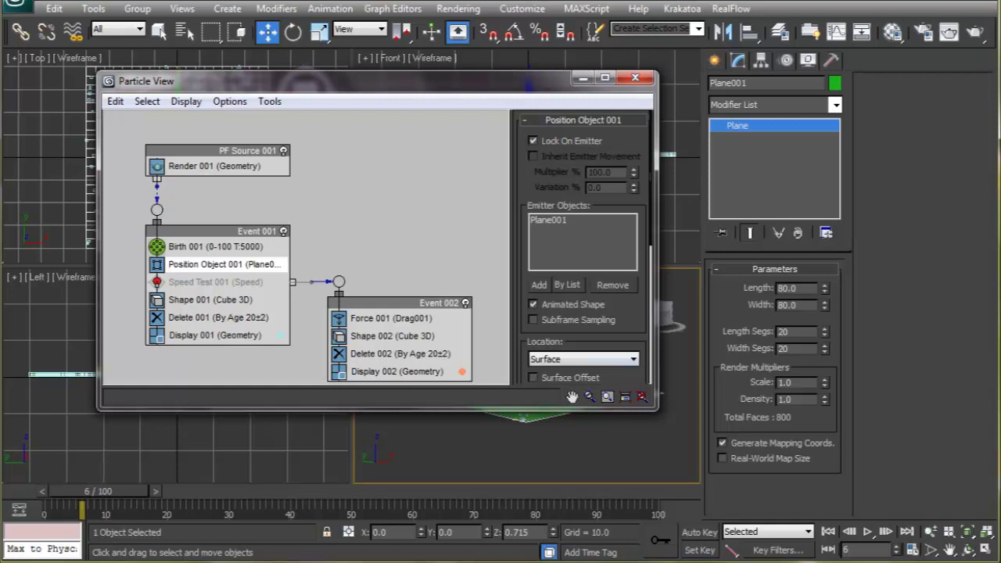
left_click_drag(352, 81, 327, 35)
left_click_drag(104, 491, 223, 510)
key("w")
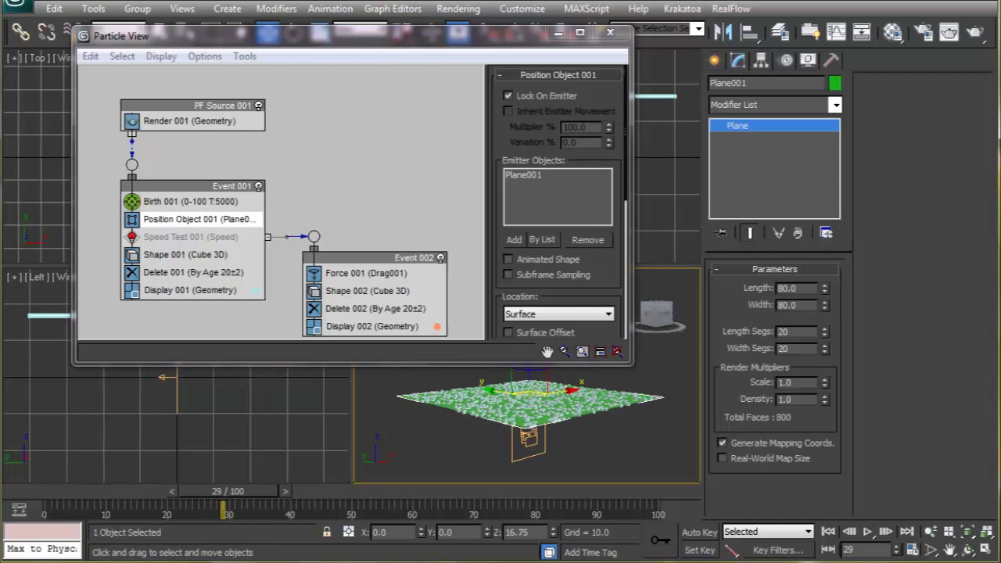
- Inspect the Delete 001 settings and play back the particles moving with the plane
left_click(200, 274)
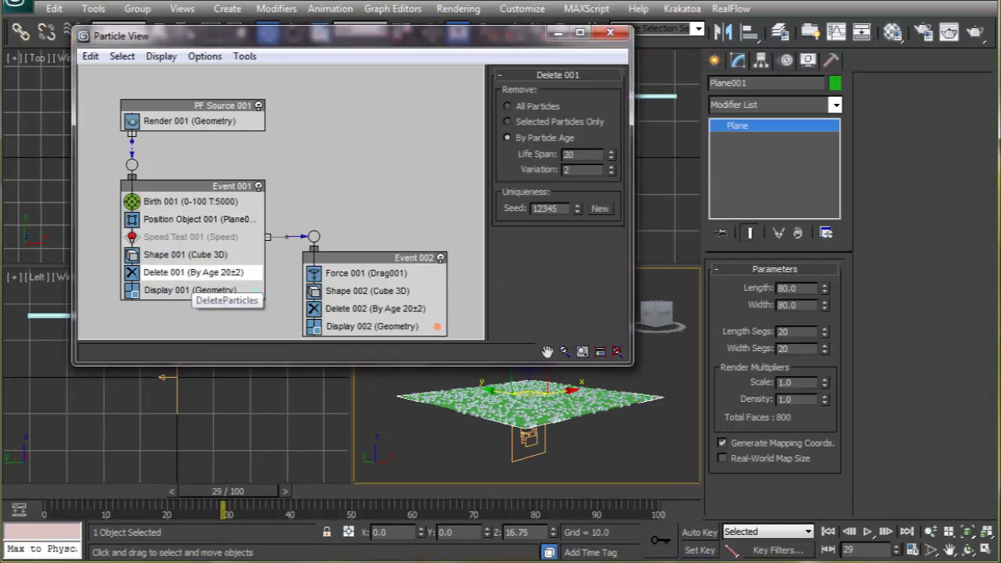
key("slash")
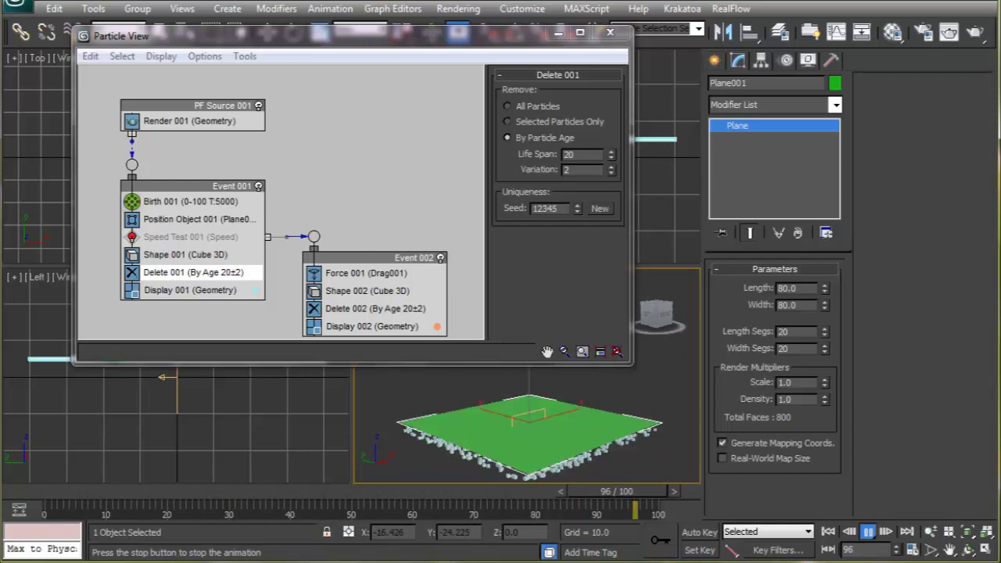
key("slash")
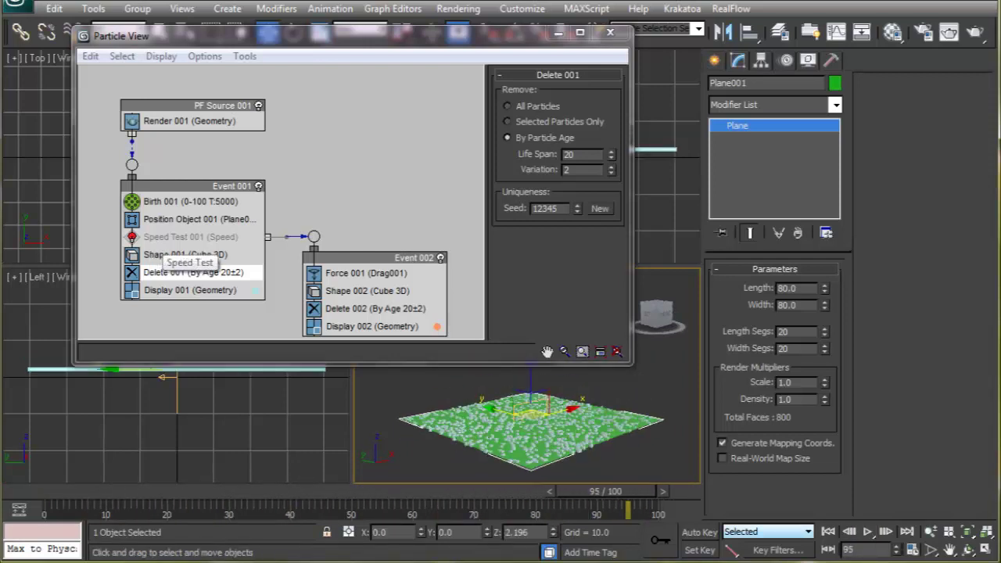
- Turn on the Speed Test 001 operator in Event 001
left_click(166, 236)
right_click(162, 238)
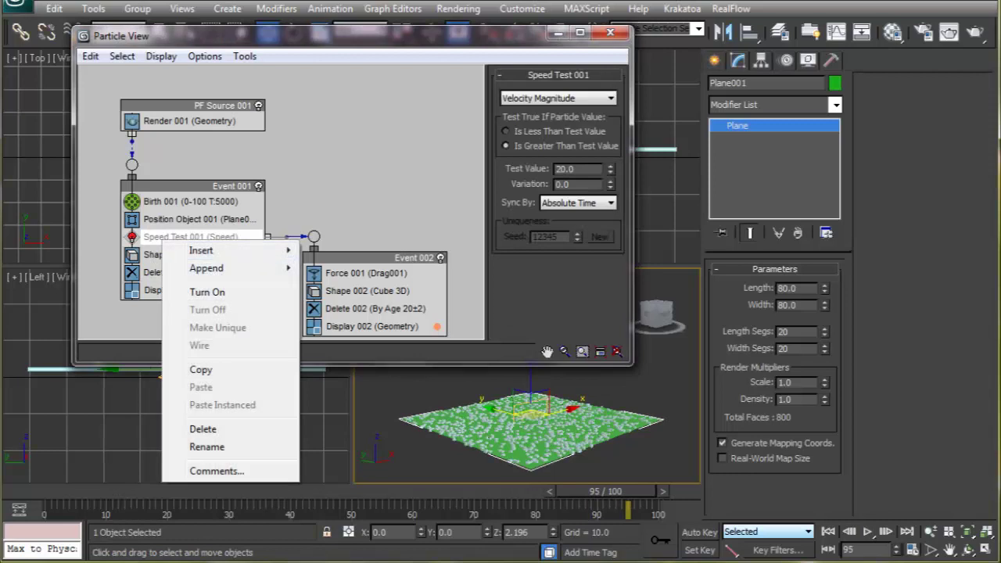
left_click(207, 292)
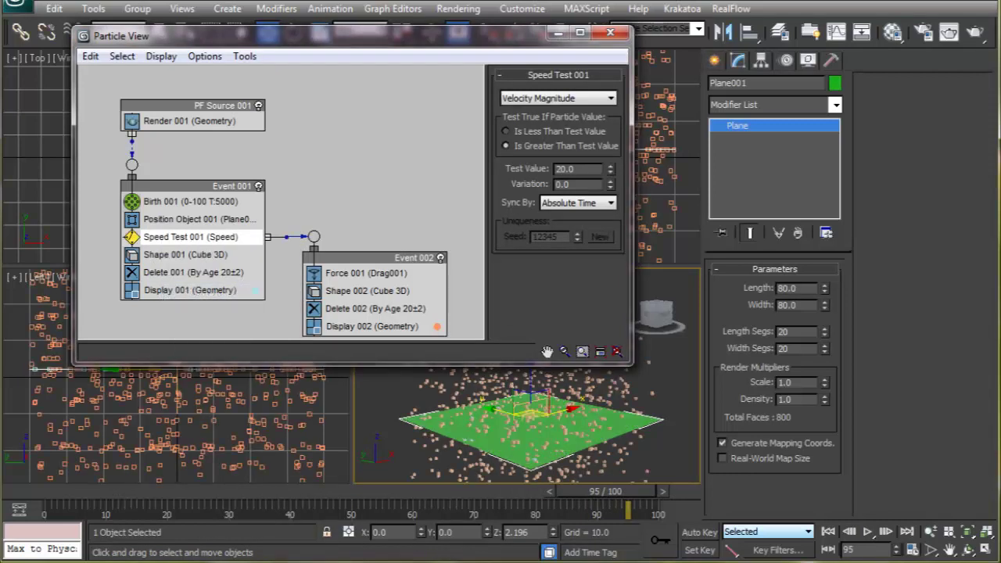
- Move Particle View clear of the perspective view and play back the particles being thrown off the plane
scroll(529, 426, "down", 5)
middle_click_drag(529, 427, 507, 426)
mouse_move(528, 381)
middle_mouse_down("alt")
mouse_move(528, 391)
mouse_move(528, 377)
middle_mouse_up("alt")
left_click_drag(313, 35, 798, 69)
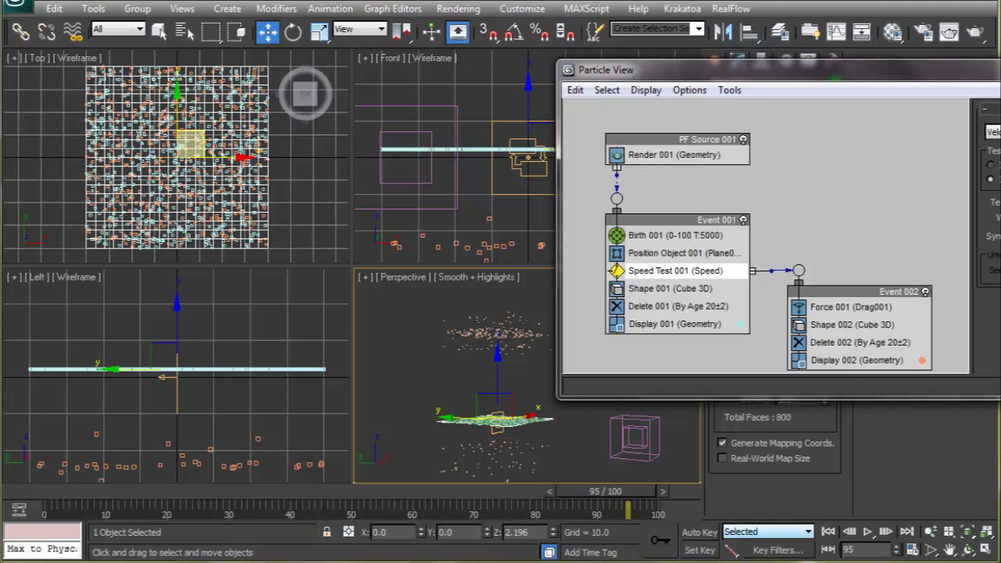
key("slash")
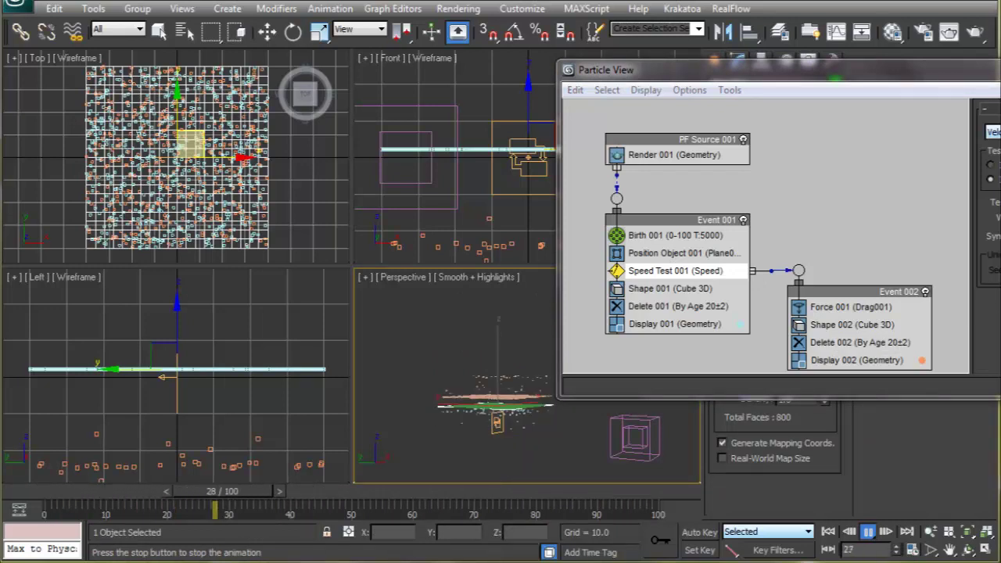
- Check the Force 001 operator, close Particle View and set the Drag001 space warp's Z Axis linear damping to 15%
left_click(854, 308)
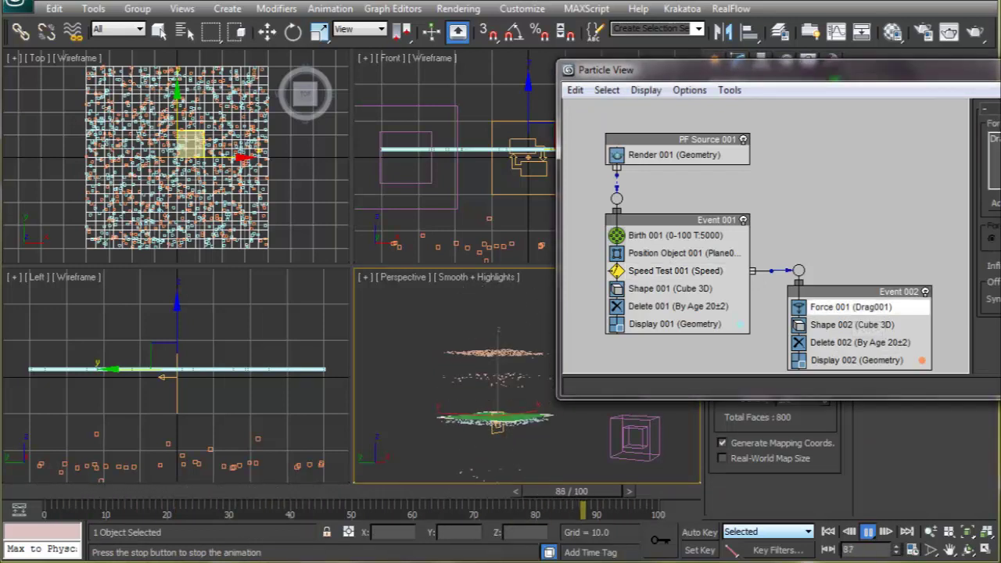
key("6")
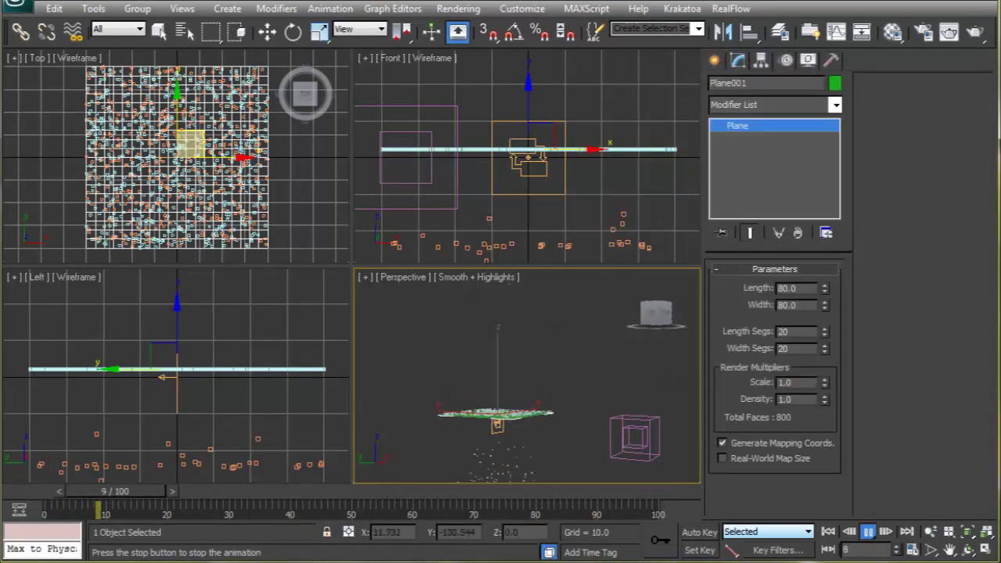
left_click(868, 532)
left_click(635, 438)
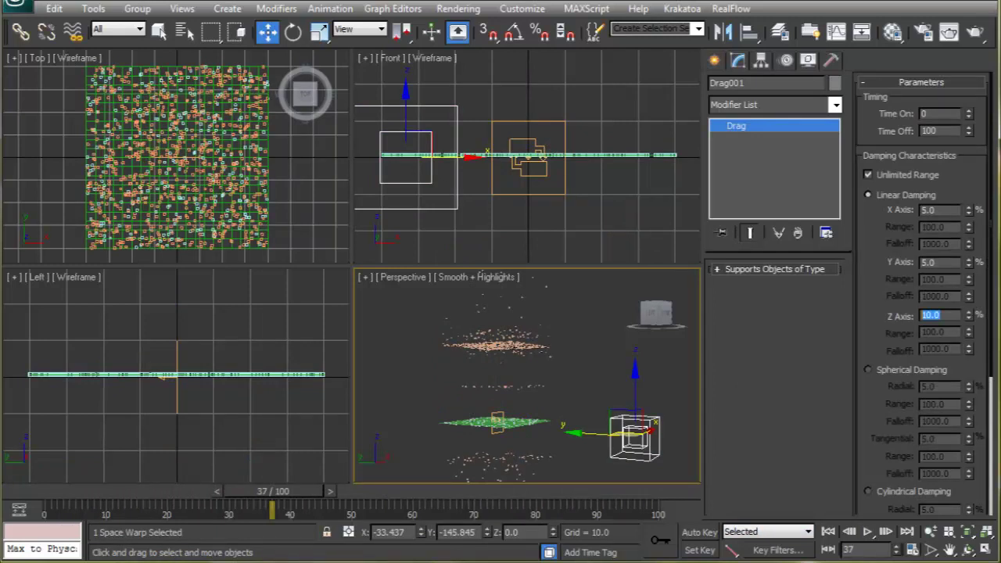
type("15")
key("Return")
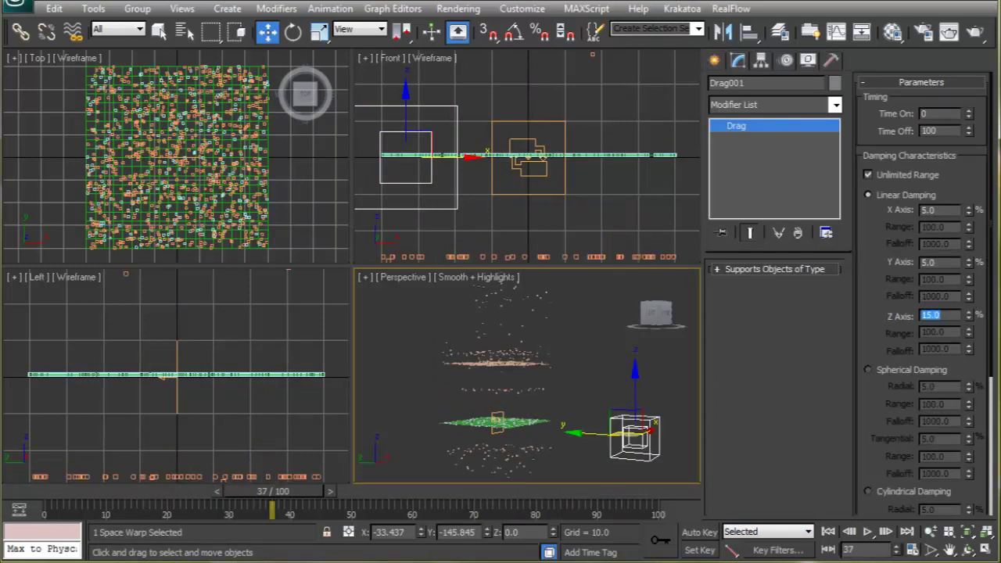
- Deselect the drag space warp, maximize the perspective view and play back the dragged particles
left_click(580, 367)
key("alt+w")
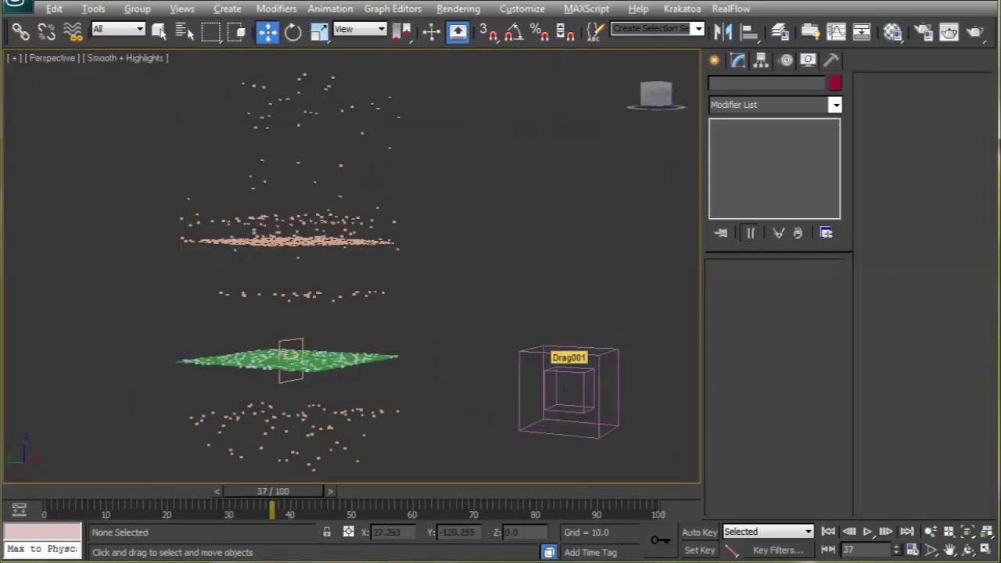
middle_click_drag(391, 374, 399, 351)
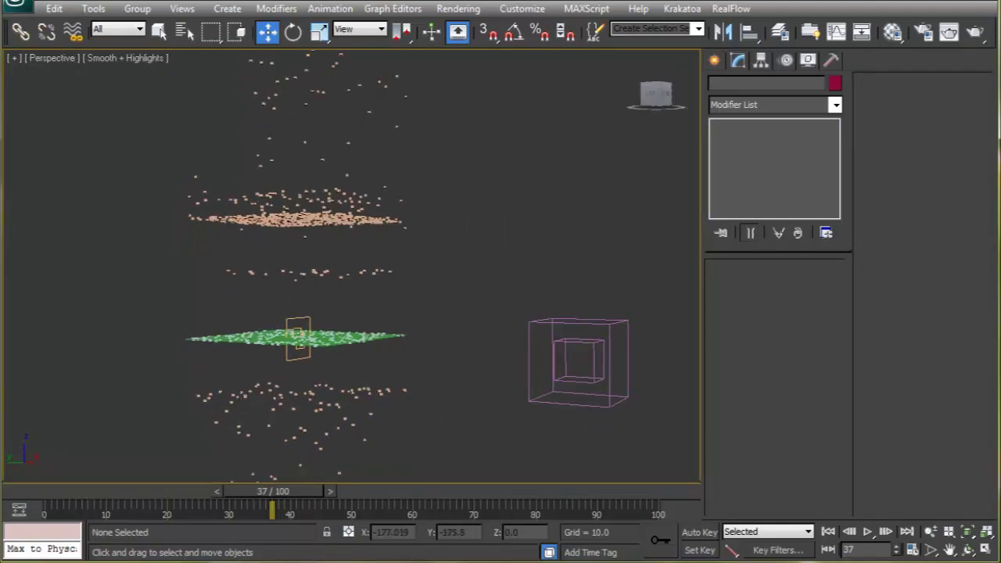
left_click(868, 532)
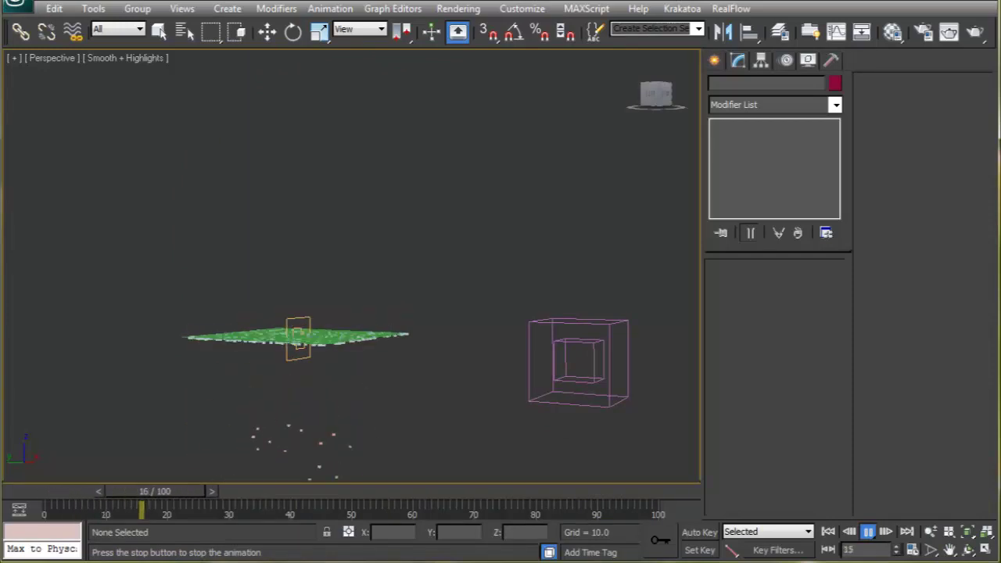
key("Escape")
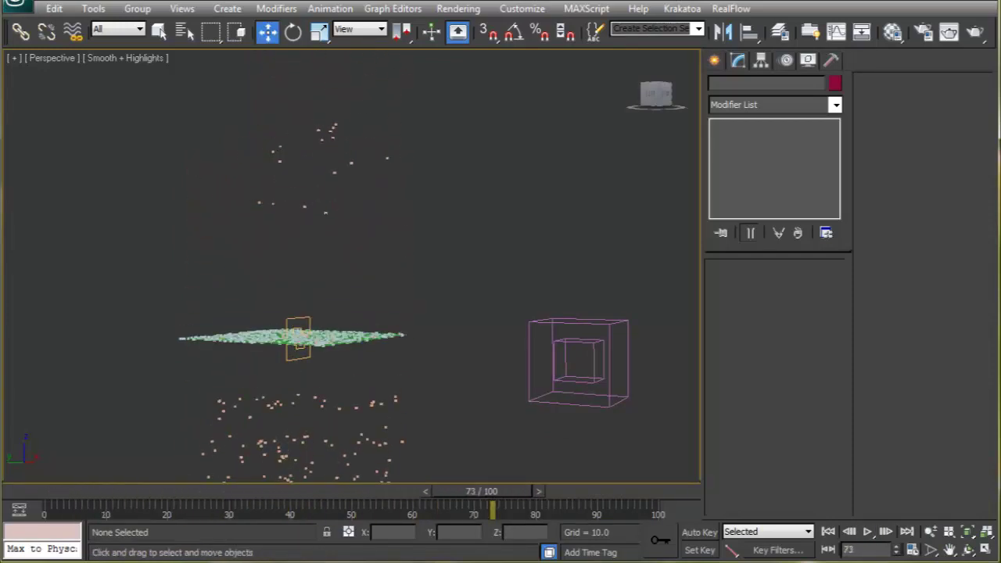
- Add Thick build up 03.wav to the scene's Sound track and close the track bar's curve editor
left_click(19, 510)
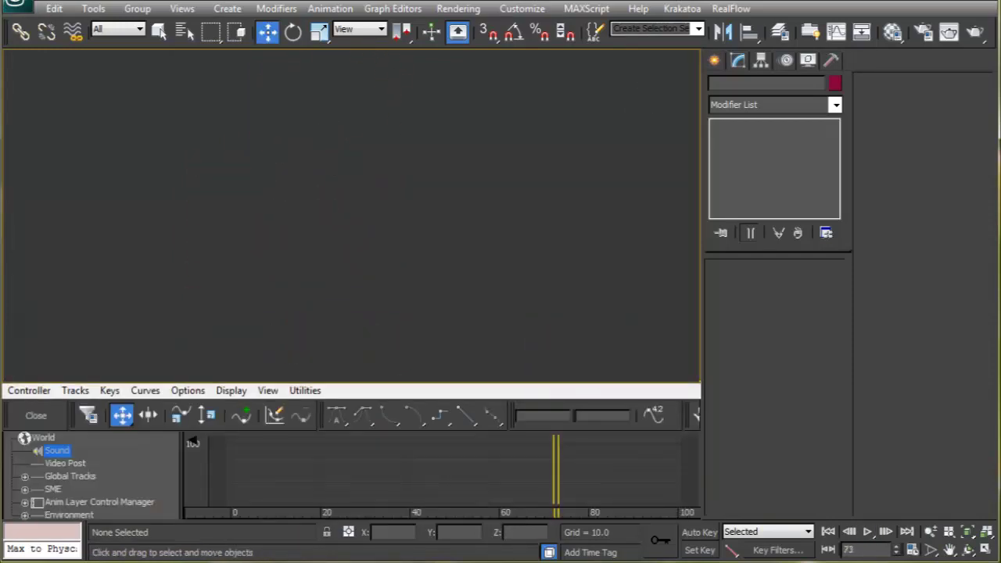
double_click(58, 450)
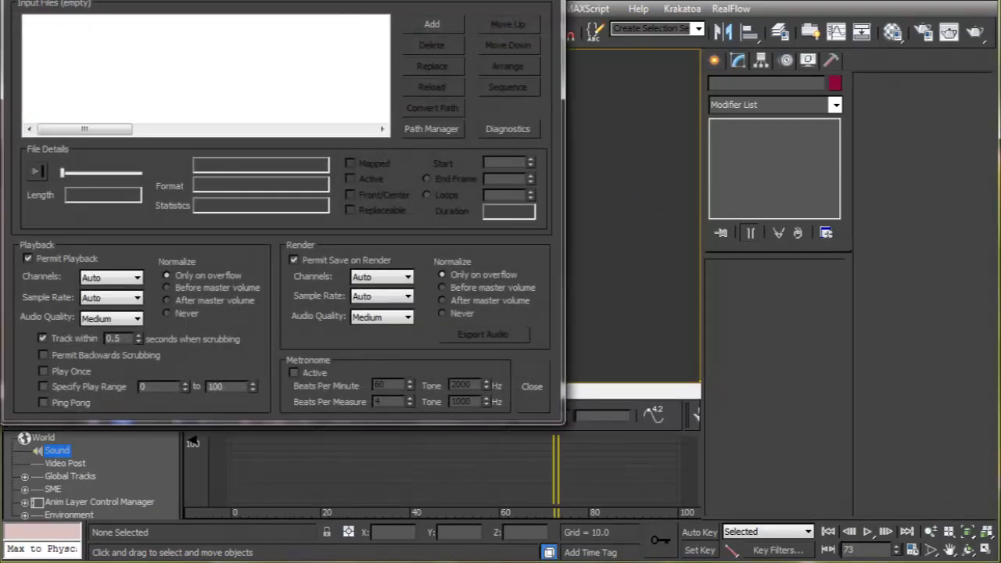
left_click(432, 24)
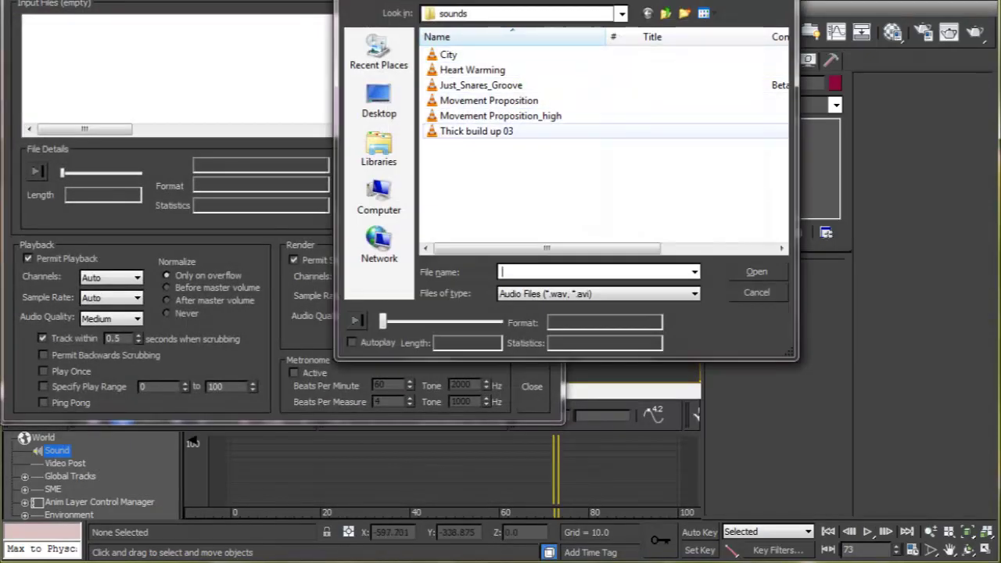
left_click(477, 131)
left_click(756, 271)
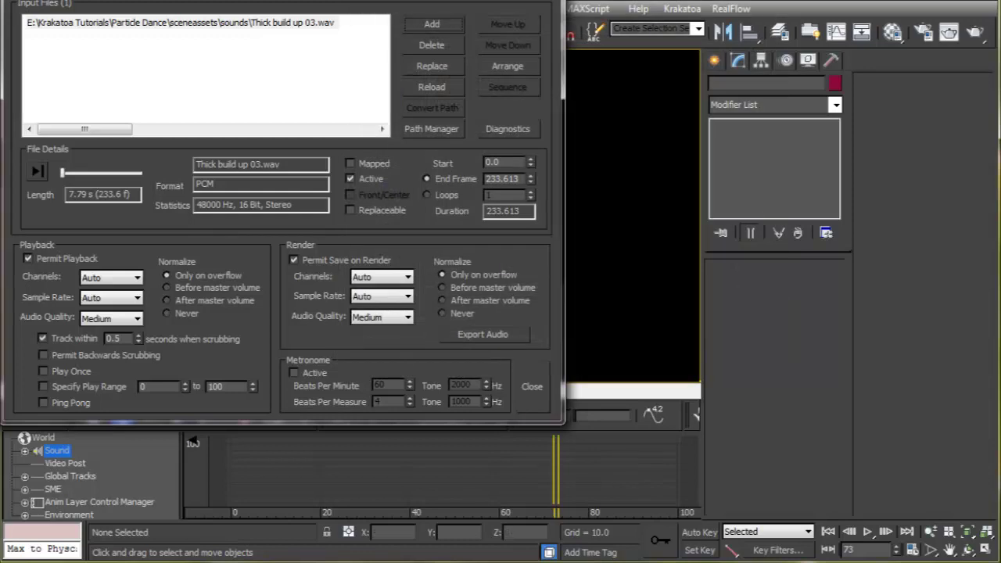
left_click(532, 386)
left_click(36, 415)
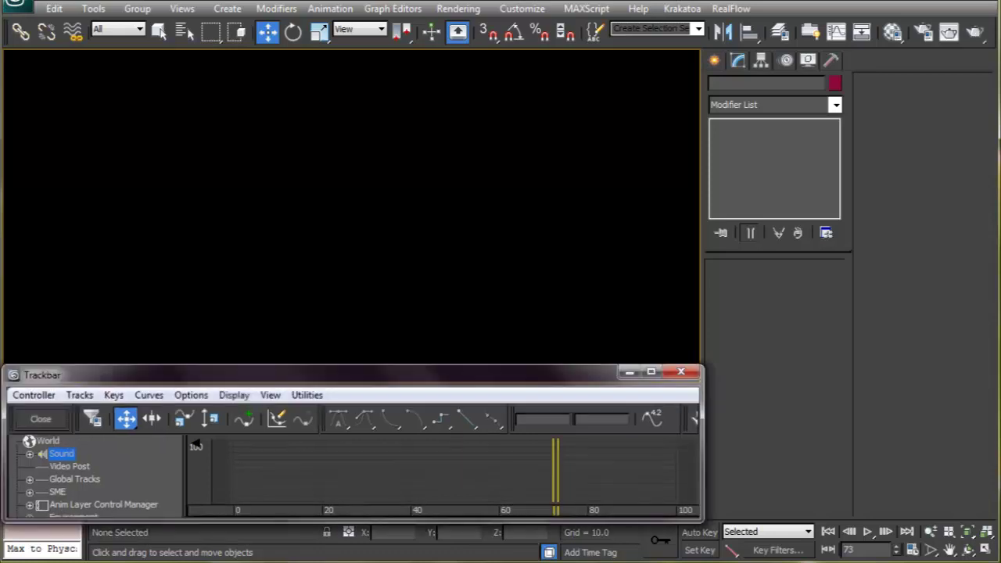
- Play back the particle animation with the soundtrack and rewind to frame 0
left_click(869, 533)
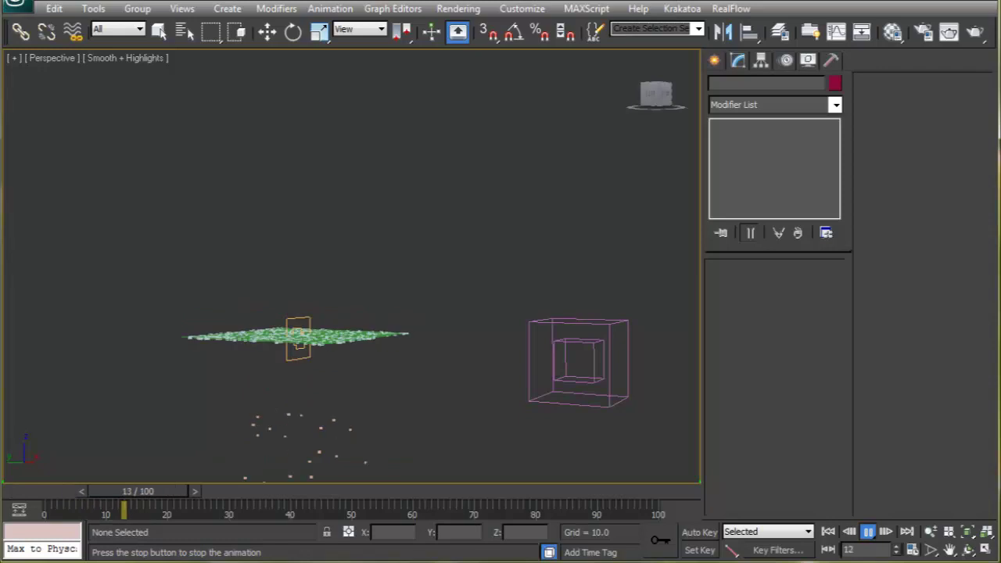
key("slash")
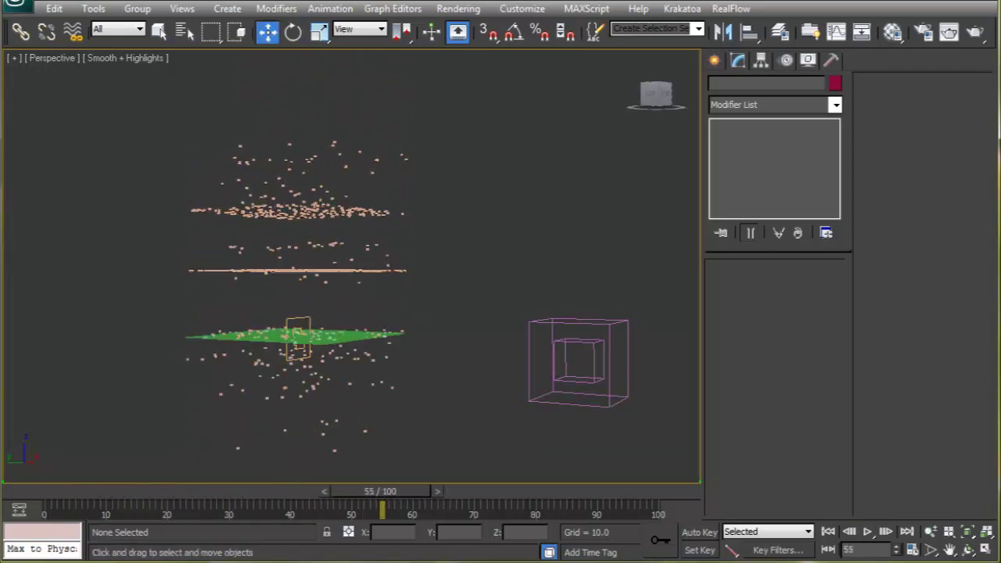
left_click(829, 532)
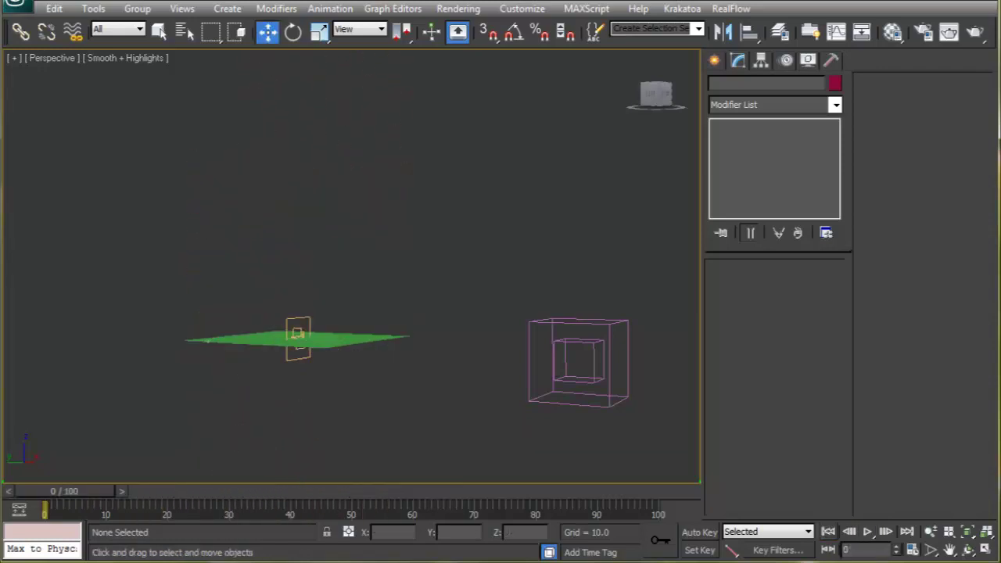
- Select the plane and adjust the maximum controller range of its Z Position audio controller in the Curve Editor
left_click(354, 338)
left_click(393, 9)
left_click(415, 43)
double_click(141, 192)
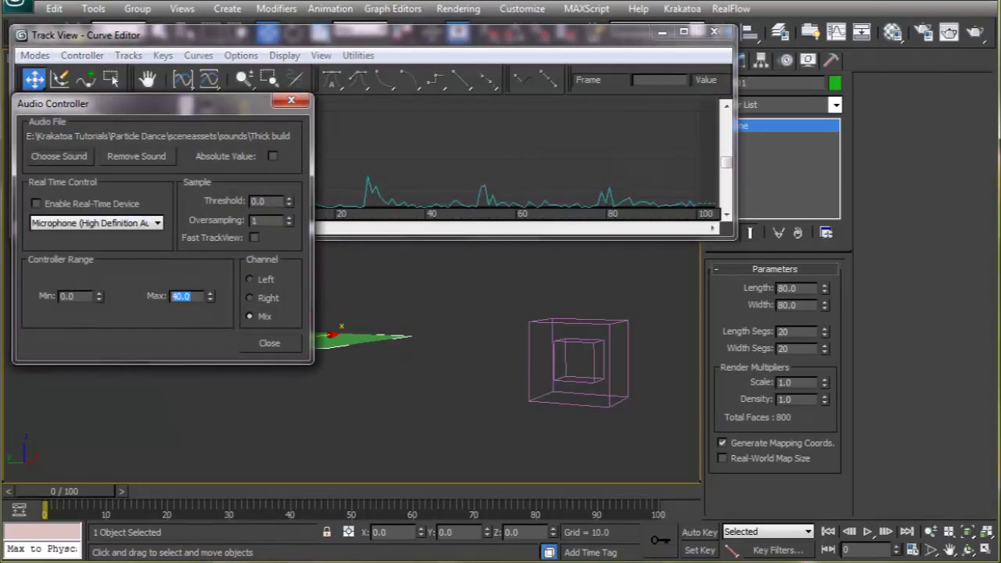
left_click(270, 343)
- Close the Curve Editor, play back the particles leaving the plane and rewind to frame 0
middle_click_drag(344, 344, 344, 383, "alt")
scroll(345, 384, "up", 3)
middle_click_drag(344, 438, 344, 289)
left_click(714, 31)
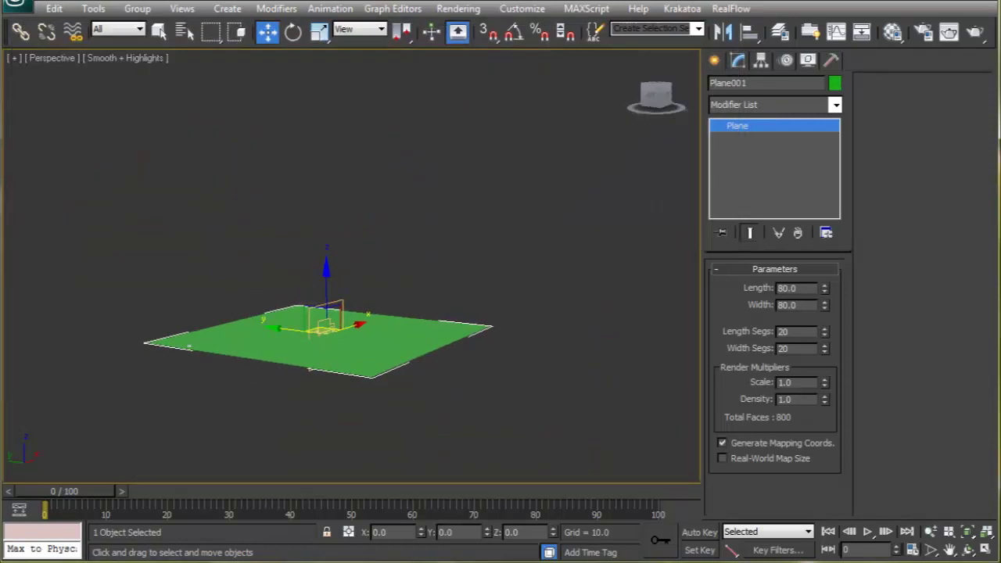
left_click(869, 532)
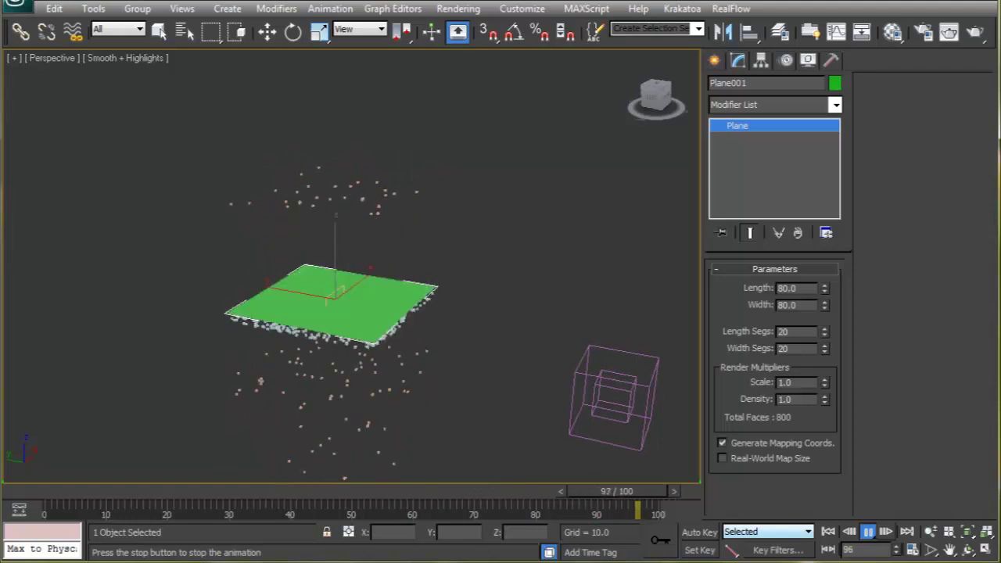
left_click(868, 532)
left_click(829, 532)
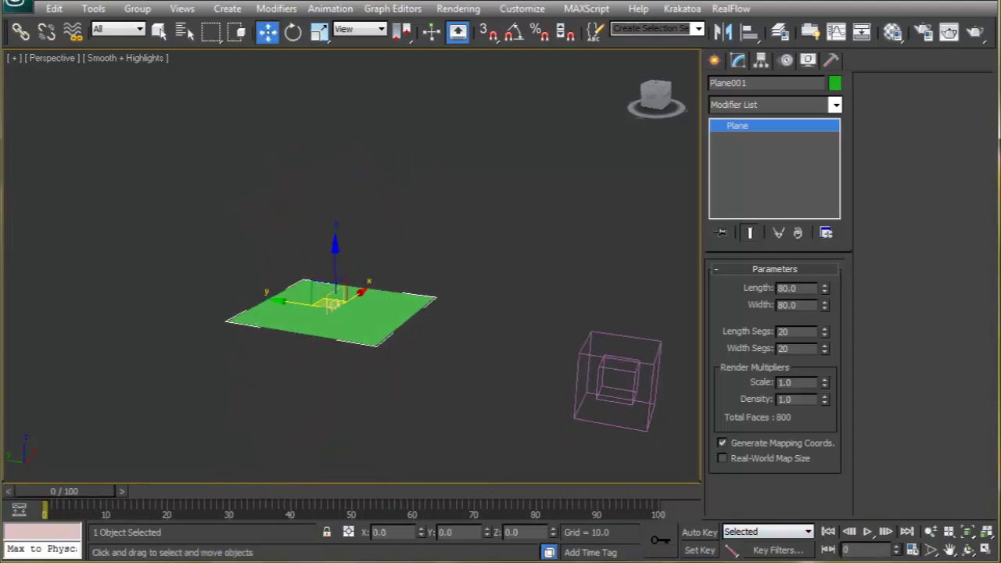
- Apply an Affect Region modifier to Plane001 and select its raised point at the Points sub-object level
left_click(836, 104)
key("a")
key("Return")
scroll(352, 266, "up", 4)
mouse_move(352, 305)
middle_mouse_down("alt")
mouse_move(377, 273)
mouse_move(360, 291)
middle_mouse_up("alt")
key("1")
left_click(320, 258)
scroll(321, 258, "up", 3)
middle_click_drag(274, 244, 264, 356, "alt")
- Replace the audio controller on Plane001's Z Position track with a Bezier Float controller in the Curve Editor
key("alt+d")
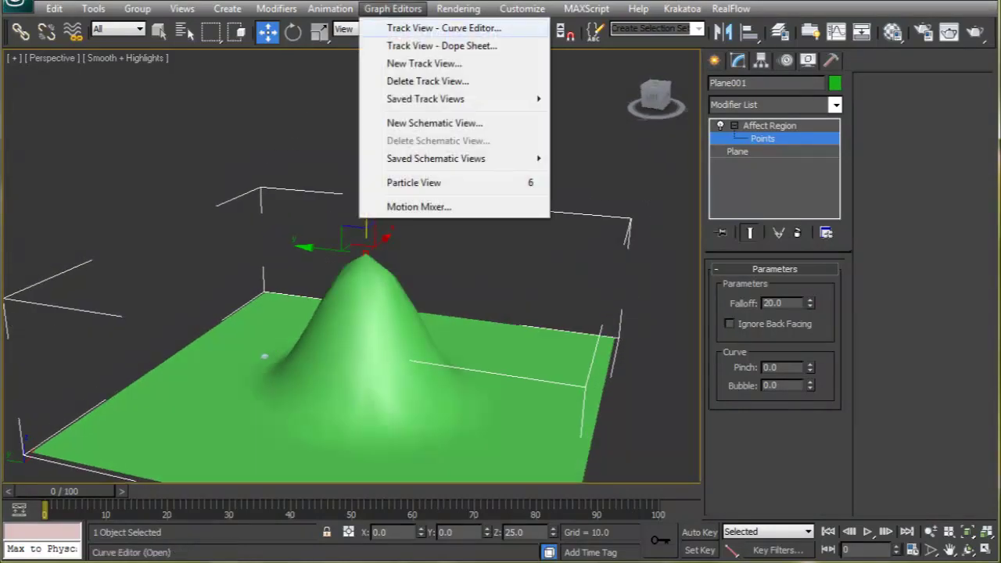
key("Return")
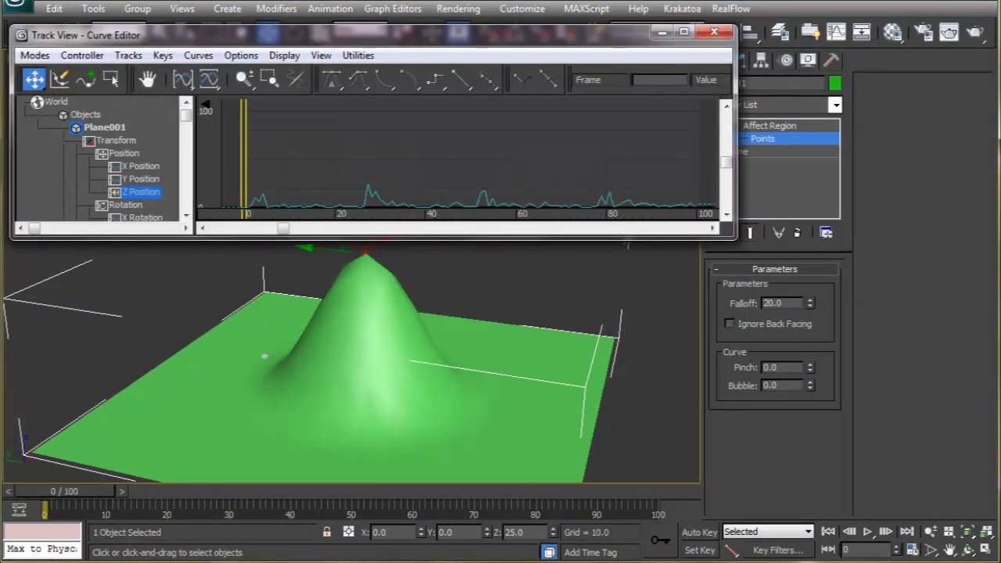
right_click(115, 191)
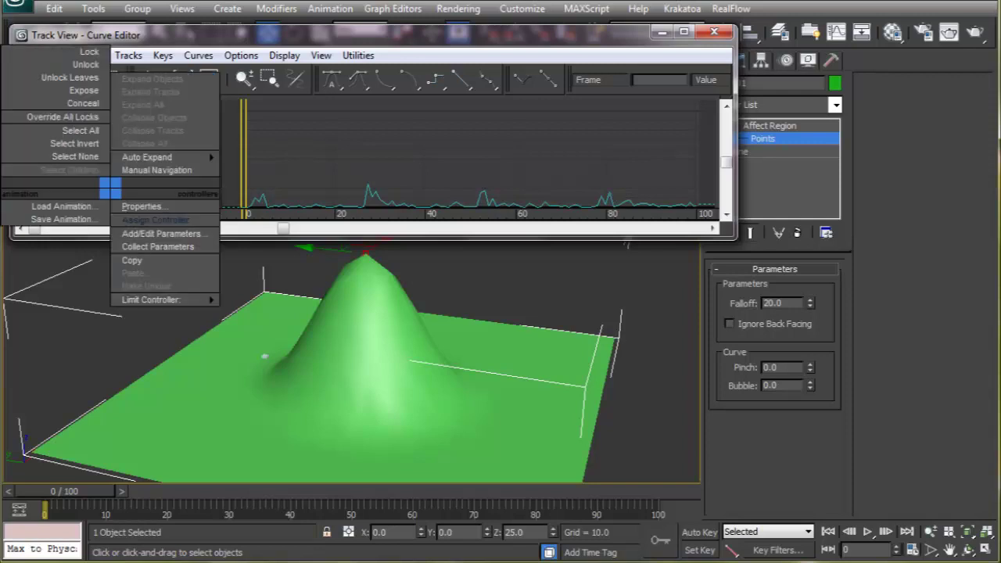
left_click(149, 220)
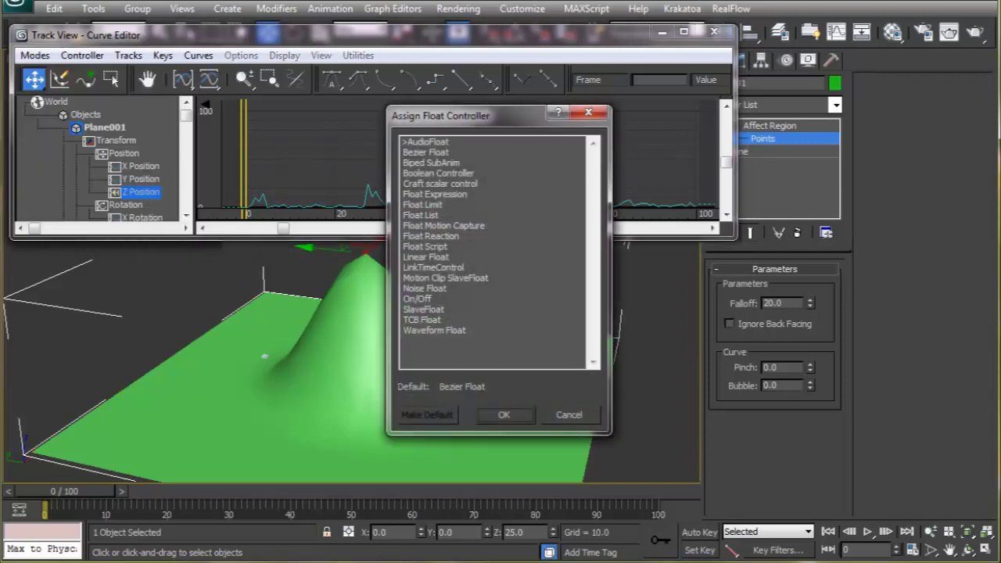
double_click(427, 152)
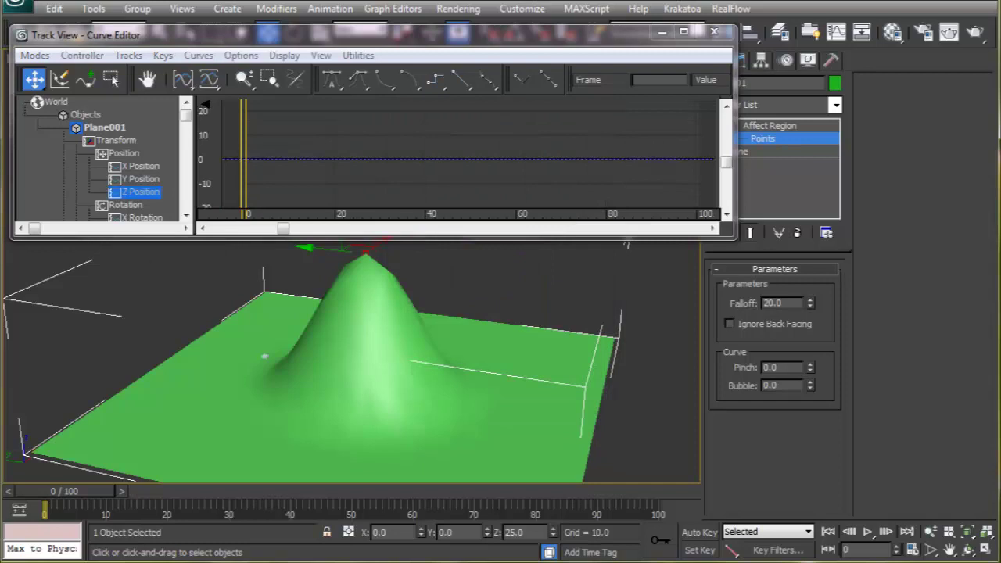
- Assign an AudioPoint3 controller to the End Point track of the plane's Affect Region modifier
scroll(102, 156, "down", 5)
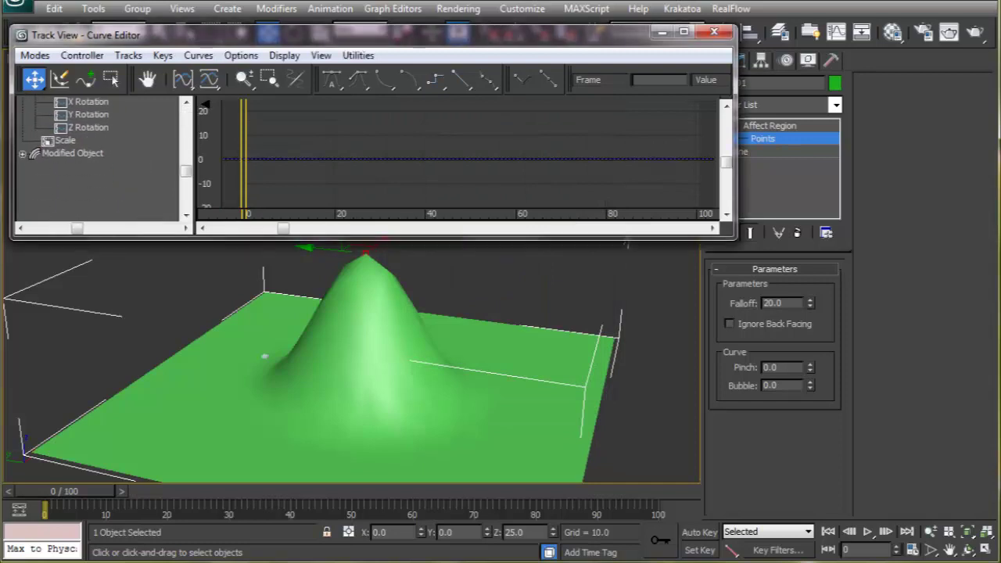
left_click(20, 140)
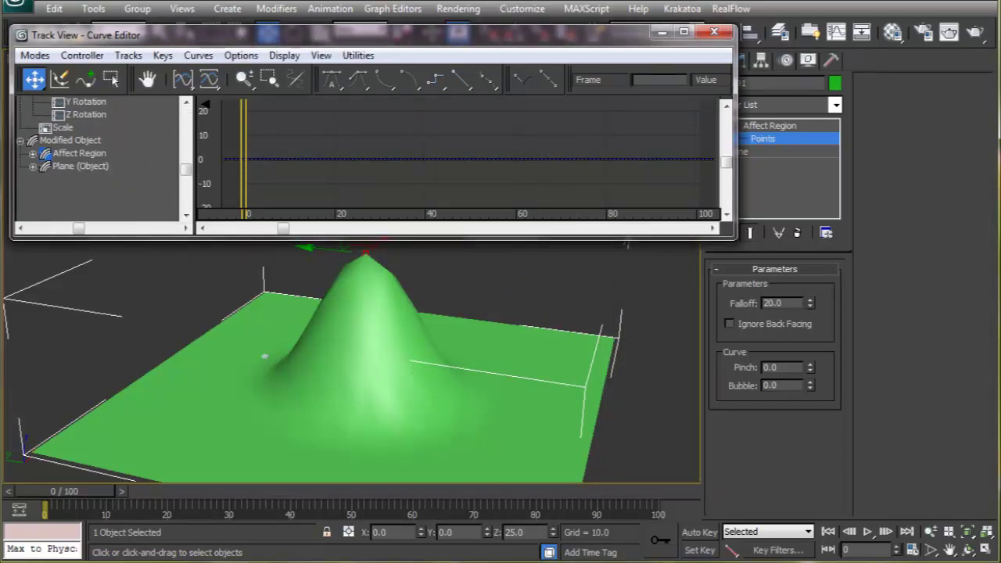
left_click(32, 154)
left_click_drag(125, 184, 158, 134)
left_click(116, 166)
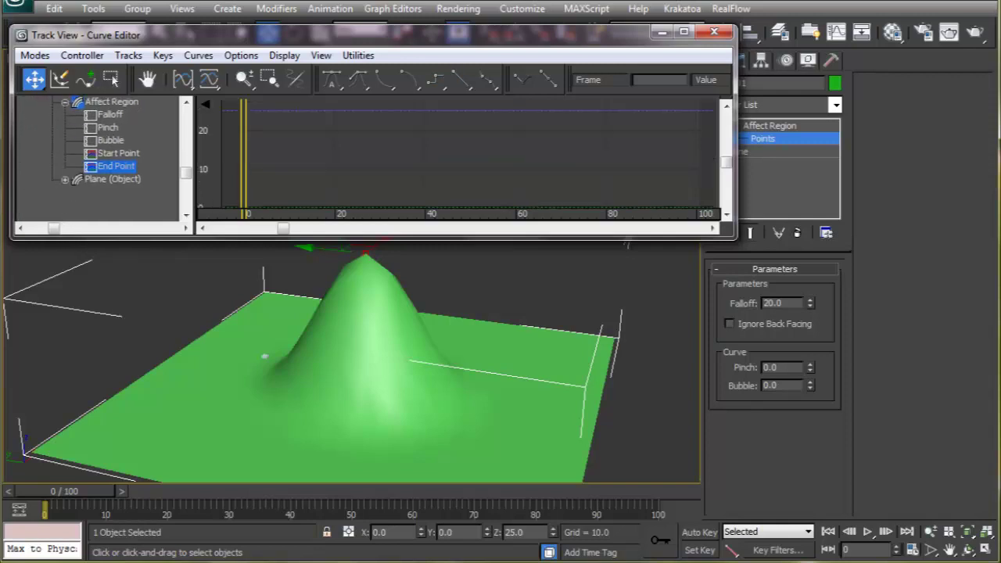
right_click(110, 162)
left_click(155, 195)
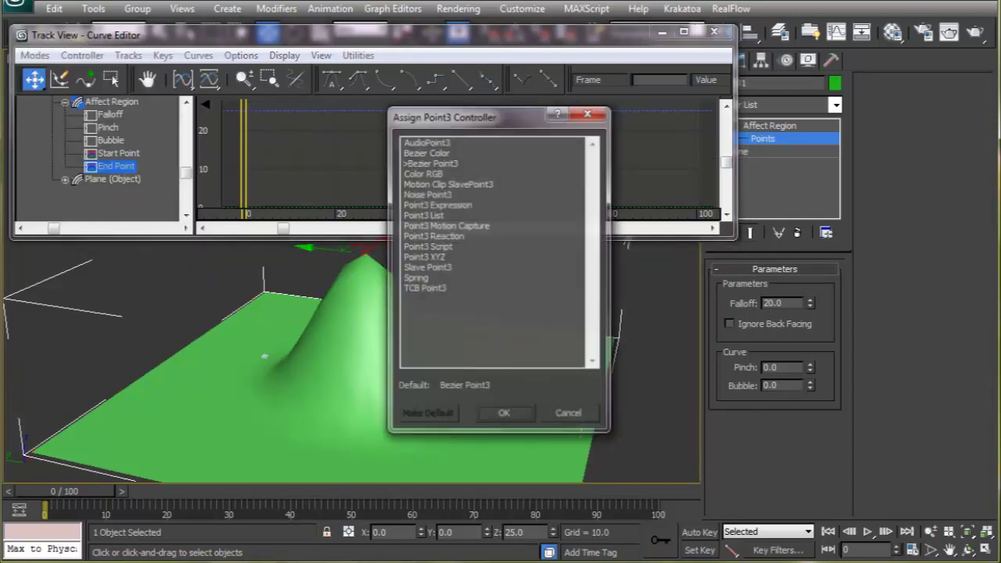
left_click(427, 143)
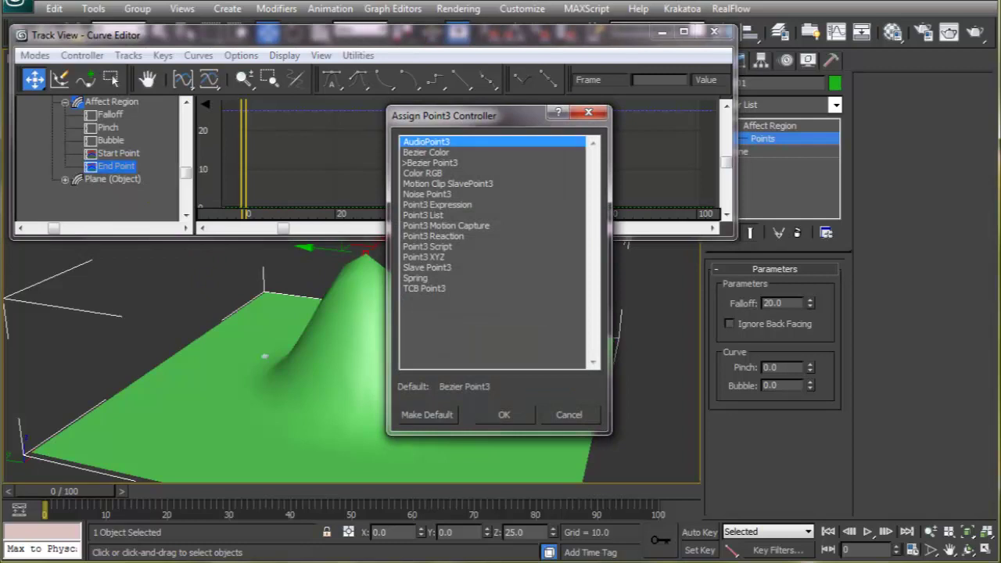
left_click(504, 415)
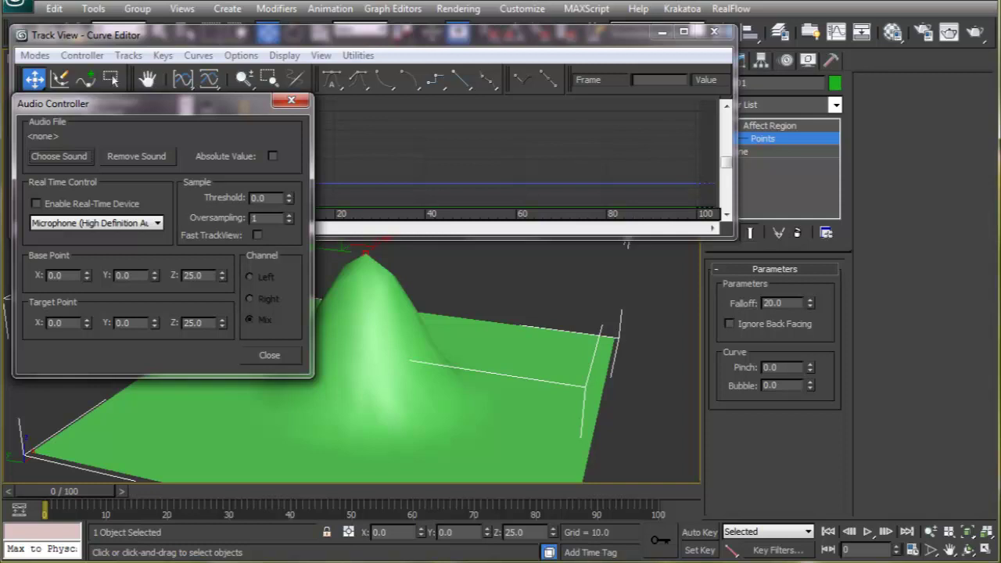
- Set the audio controller's Base Point Z to 0 and Oversampling to 6, and load the Thick build up 03 sound
right_click(222, 276)
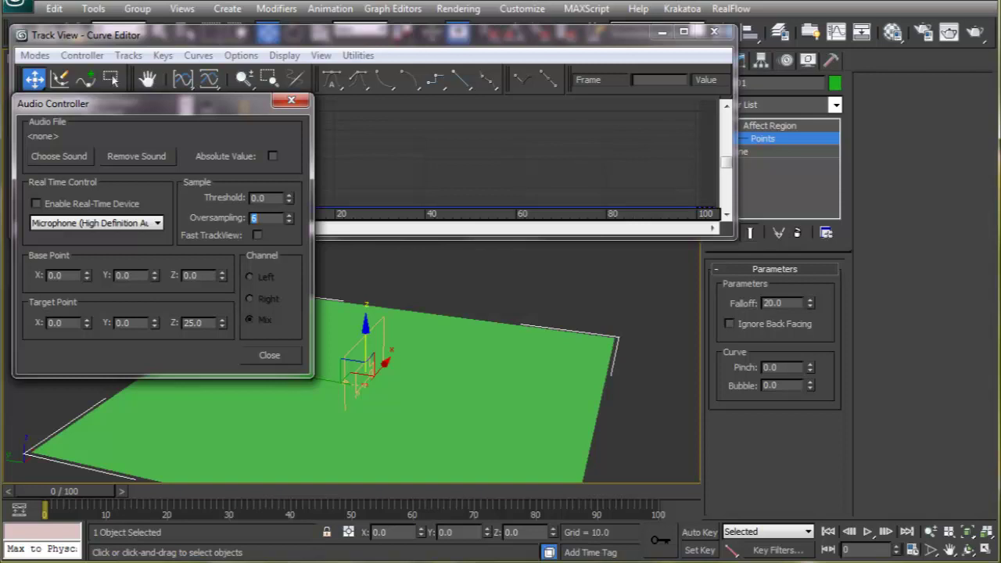
left_click(58, 156)
left_click(86, 270)
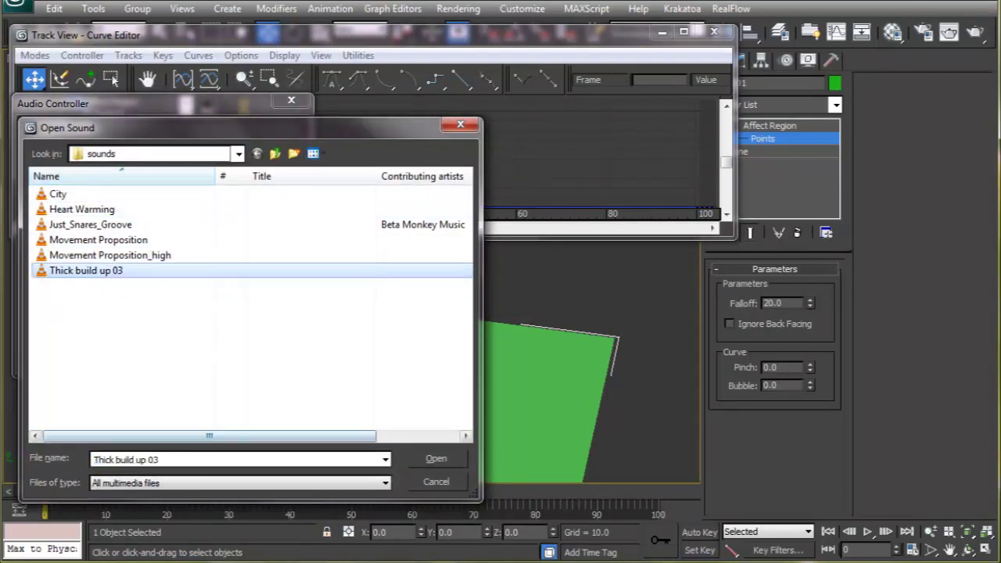
key("Return")
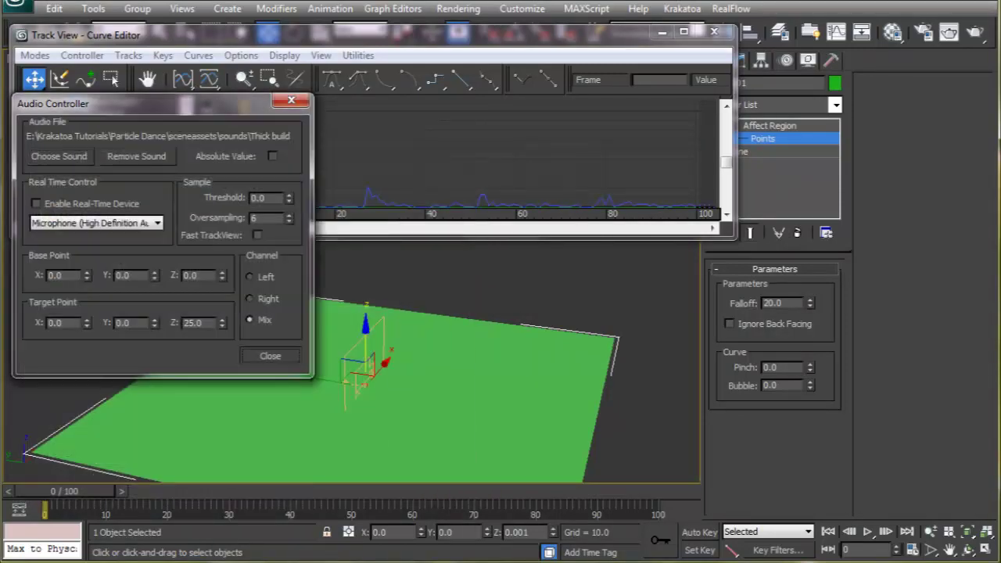
left_click(269, 356)
- Play back the audio-driven Affect Region deformation and view the particles from a lower angle
left_click(868, 531)
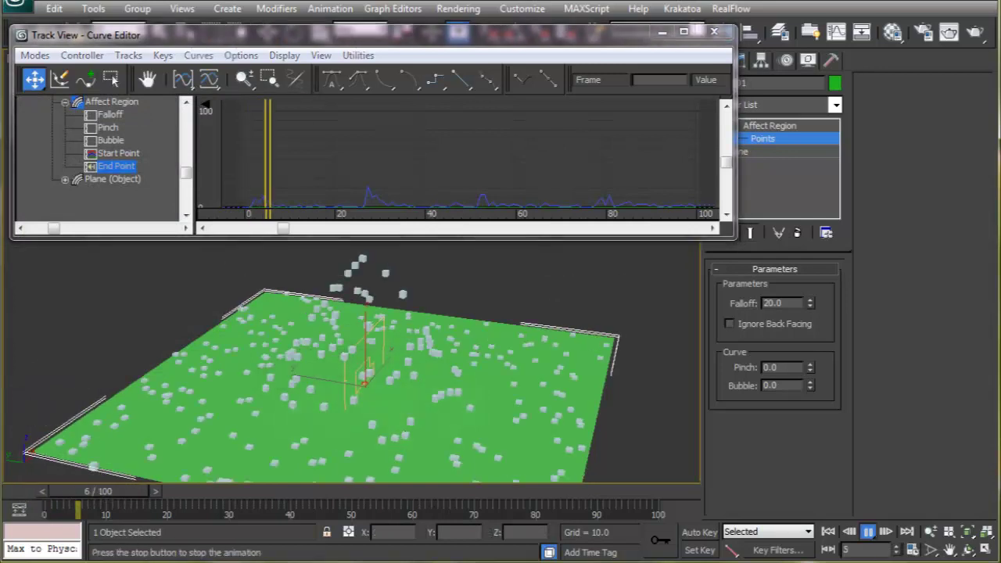
middle_click_drag(454, 337, 454, 287, "alt")
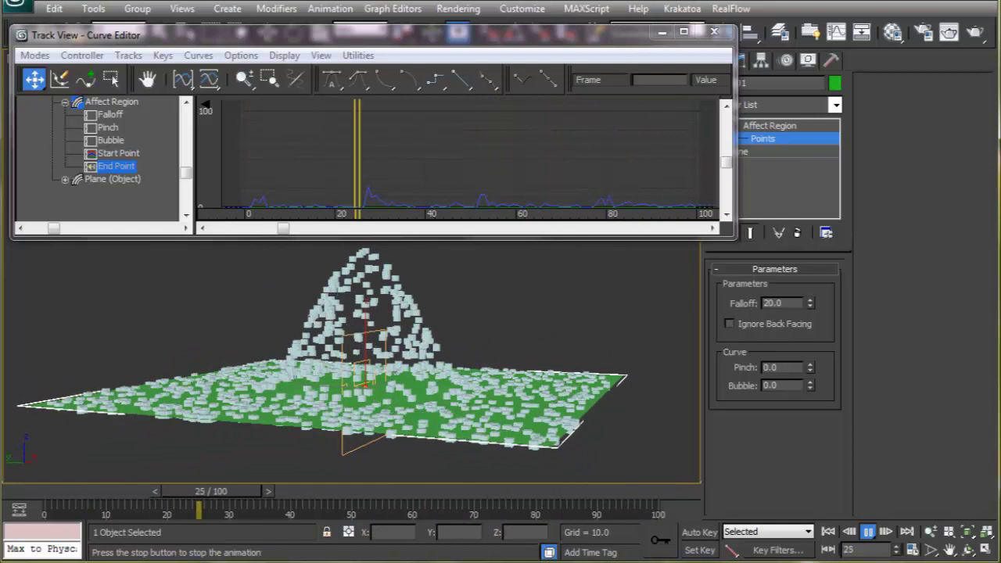
key("Escape")
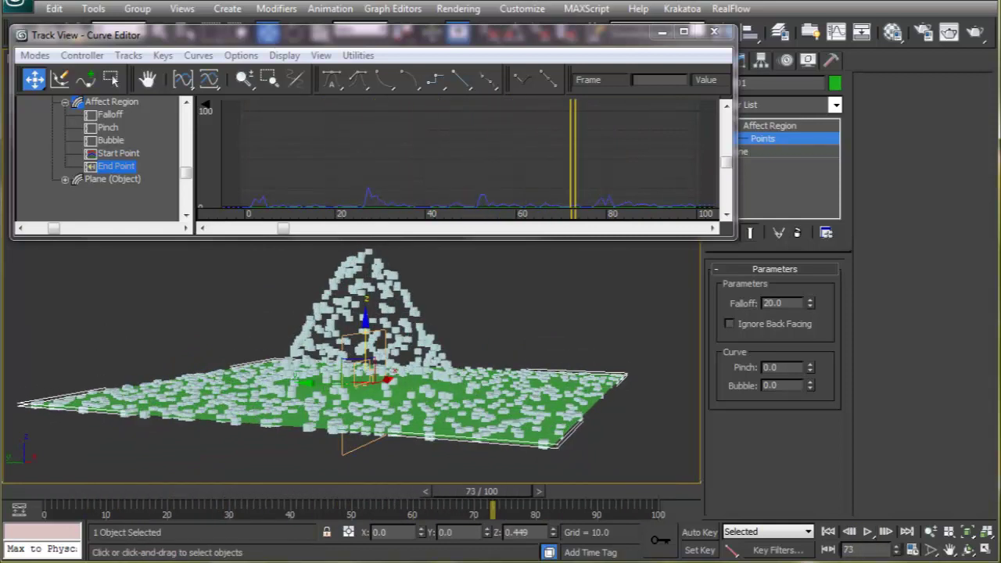
- Adjust the Position Object 001 operator in Particle View so the particles sit on the surface of the deforming plane
key("6")
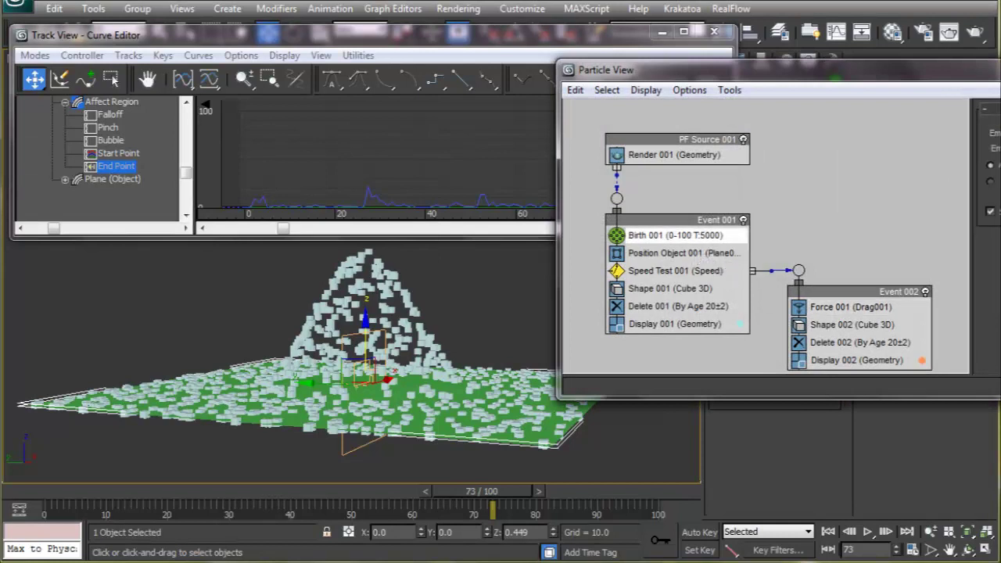
left_click(665, 252)
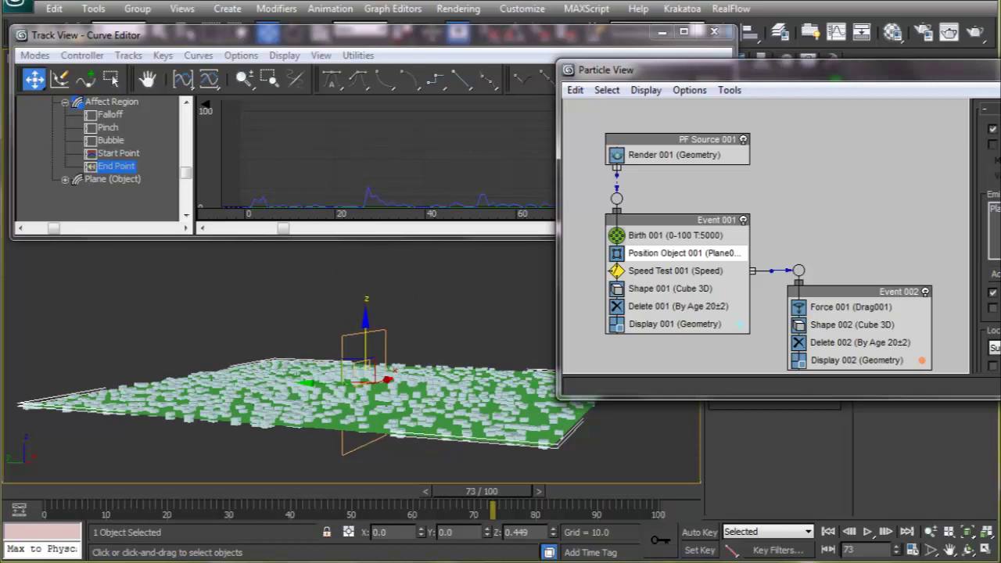
key("6")
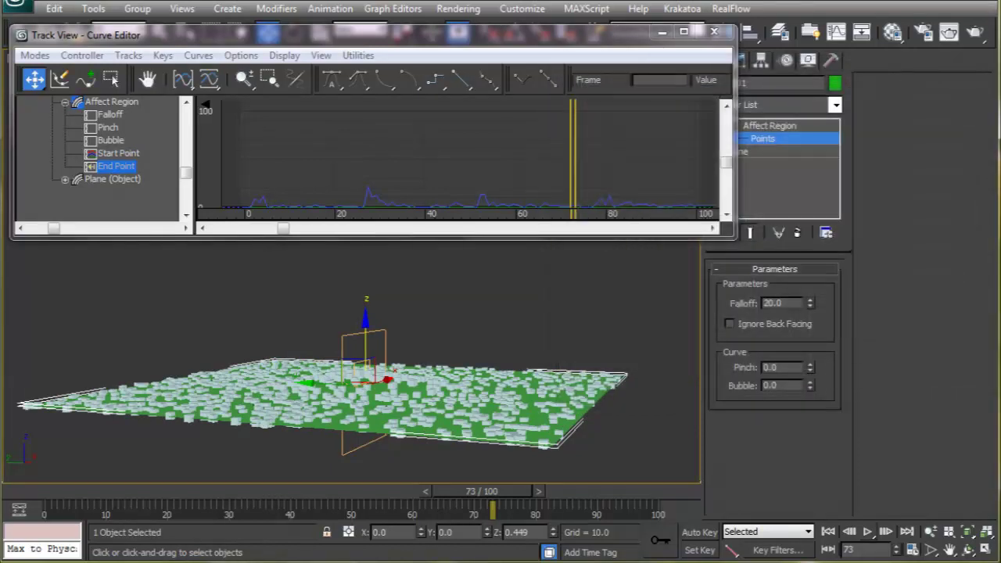
- Set the Affect Region's Falloff to 60, checking the wider deformation in playback
key("slash")
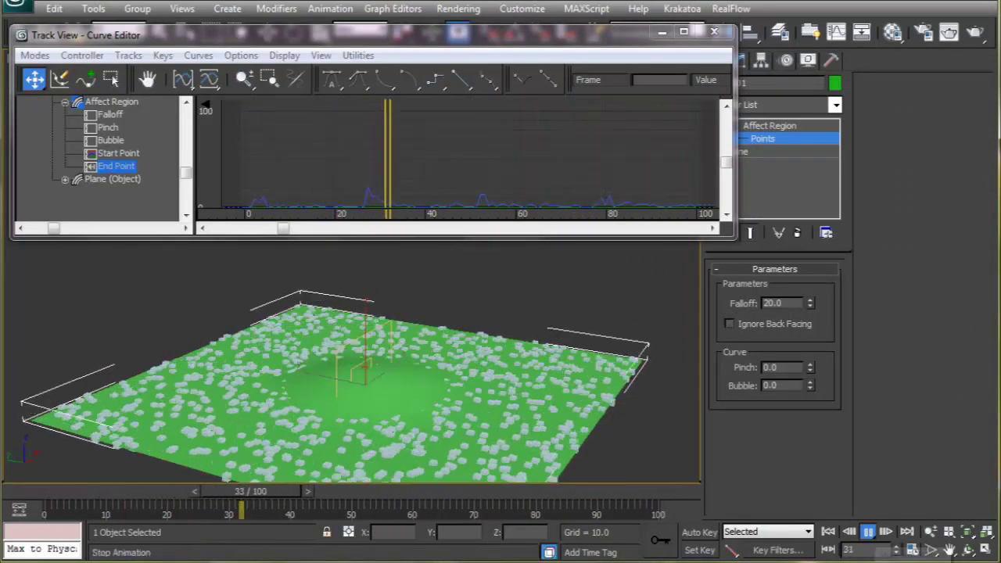
key("/")
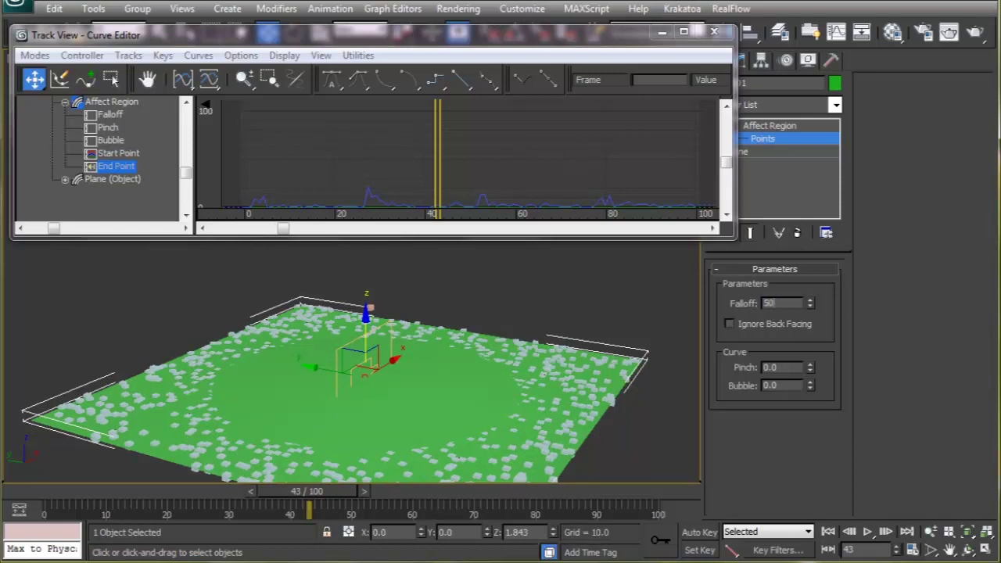
key("Return")
left_click(867, 532)
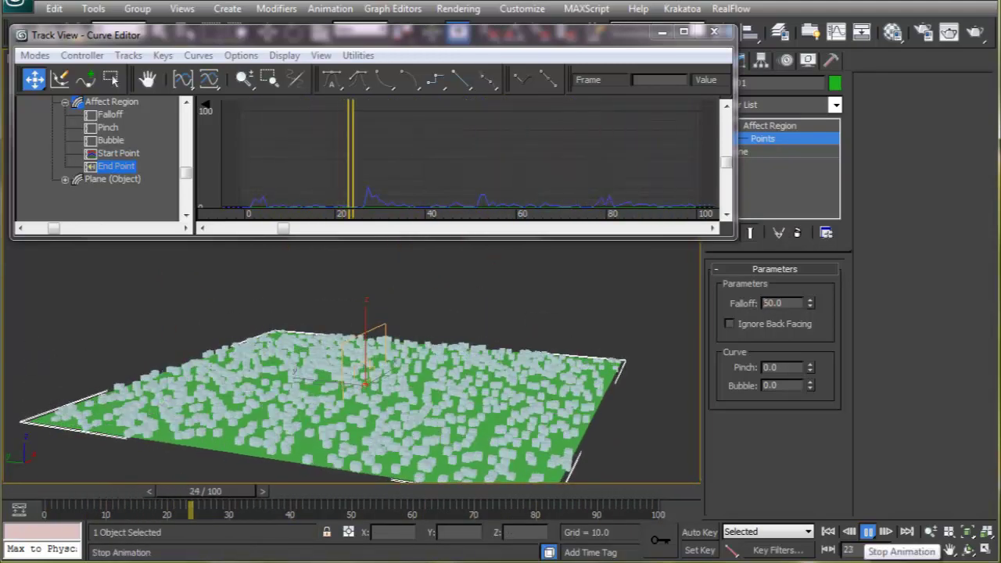
left_click(868, 532)
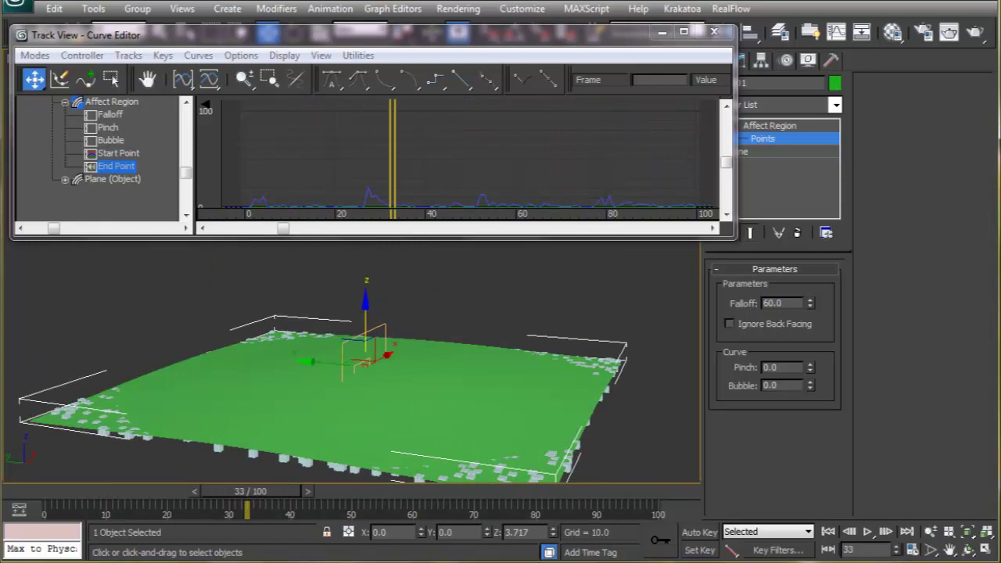
- Adjust the Speed Test 001 parameters in Particle View so that particles launch from the plane, checking at frame 20
key("6")
key("Home")
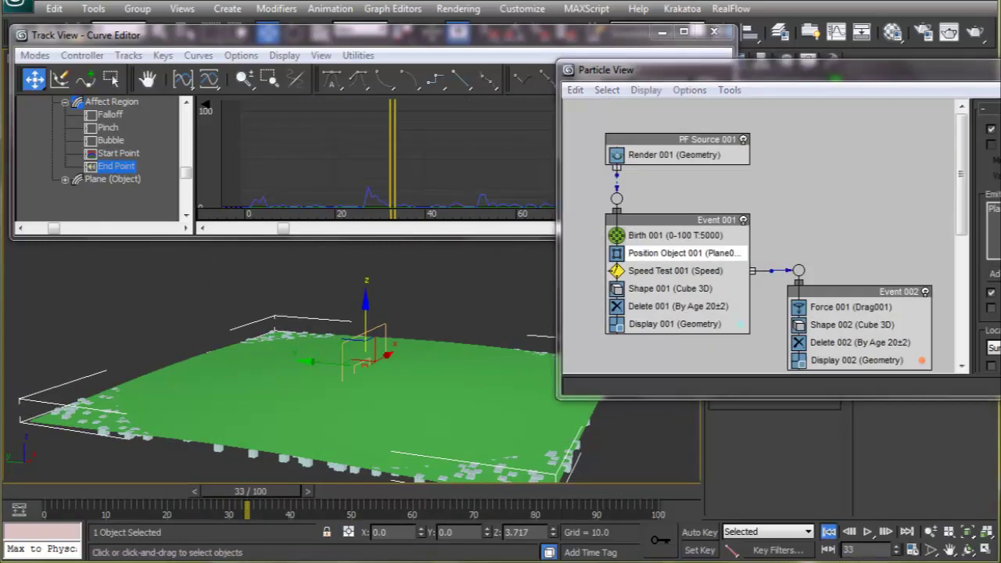
left_click_drag(64, 491, 177, 492)
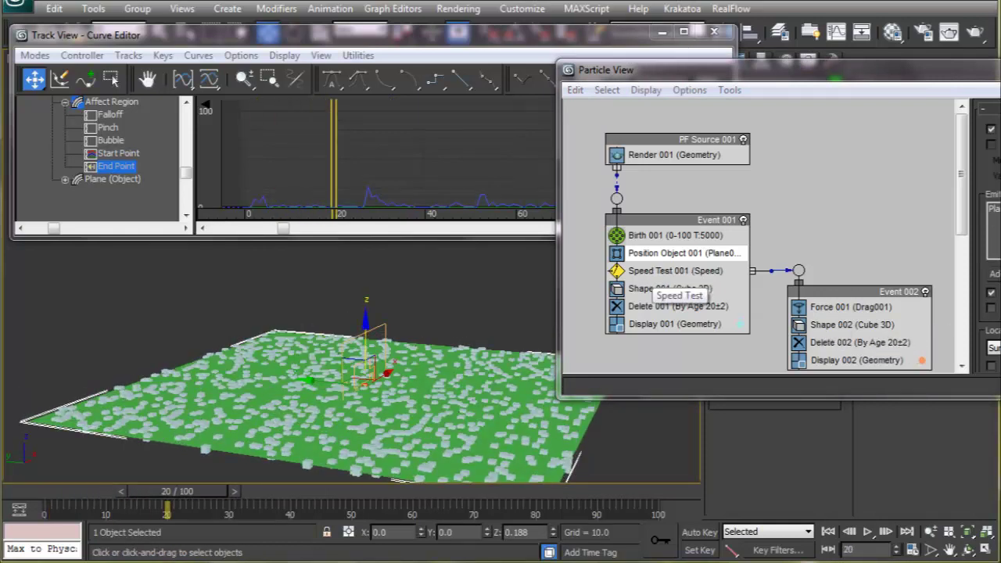
left_click(656, 271)
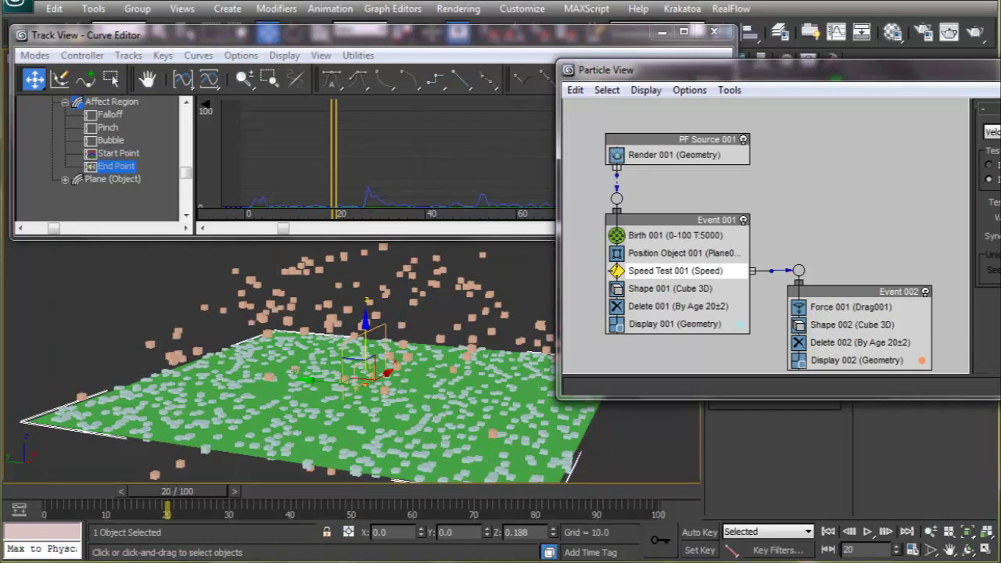
- Play back the launched particles from a wider view and close Particle View
scroll(372, 274, "down", 5)
middle_click_drag(357, 303, 336, 336)
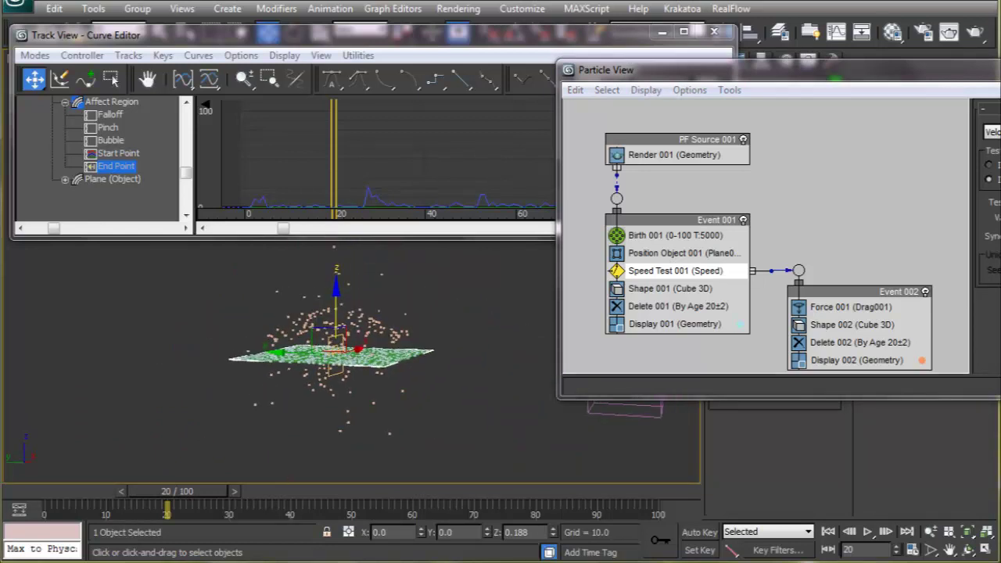
key("/")
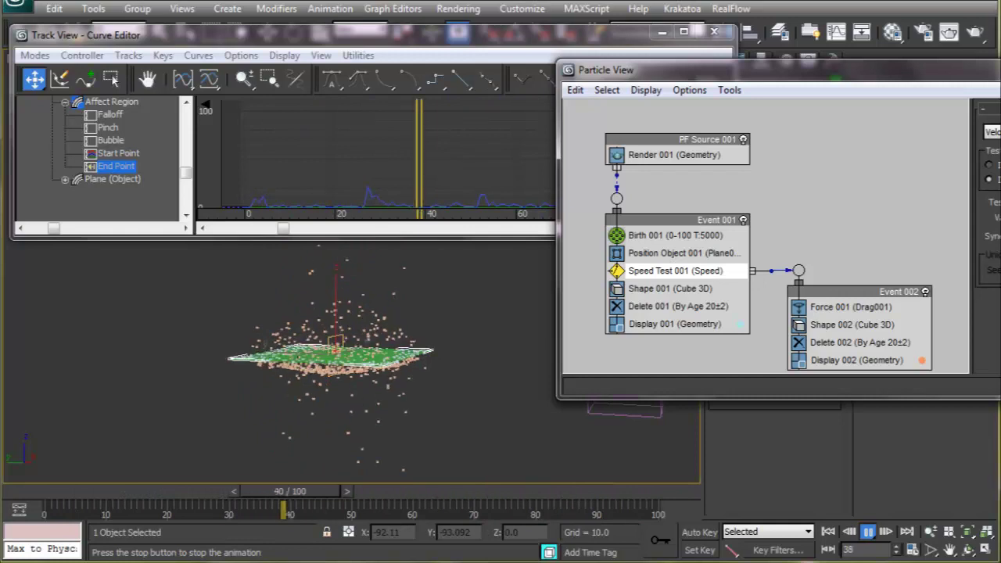
key("6")
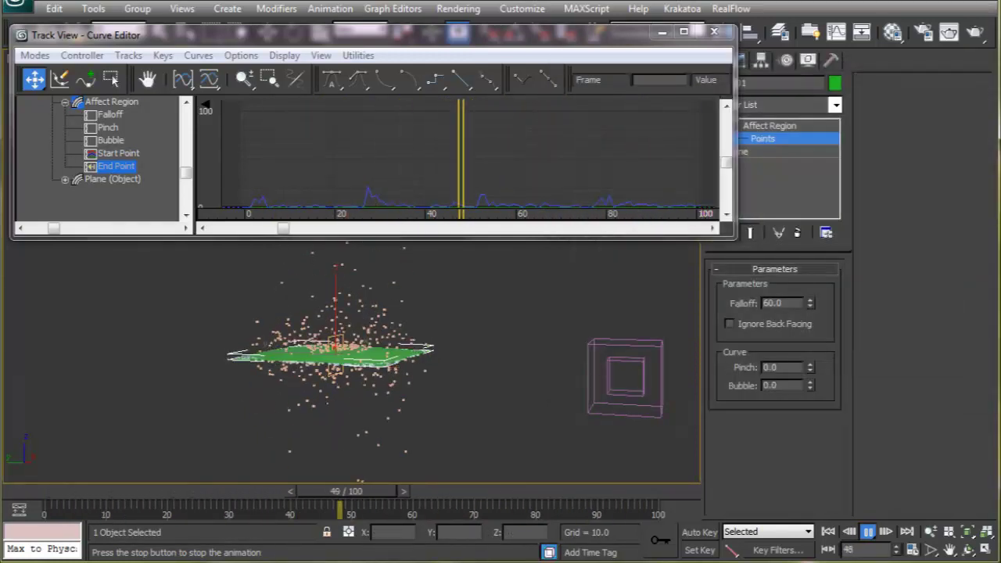
key("slash")
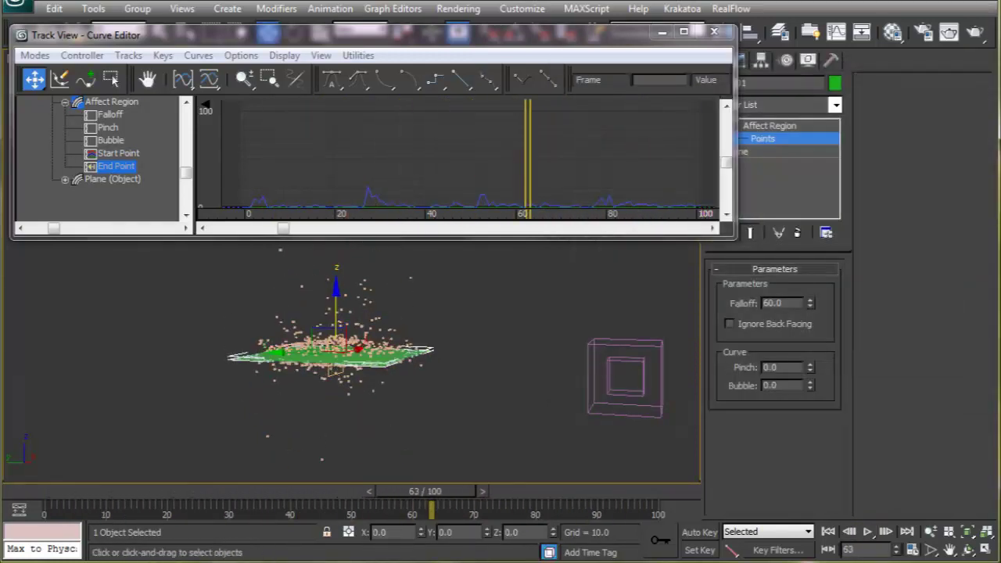
- Set the Drag space warp's Z Axis linear damping to 10% and replay the particle animation
left_click(770, 126)
left_click(644, 364)
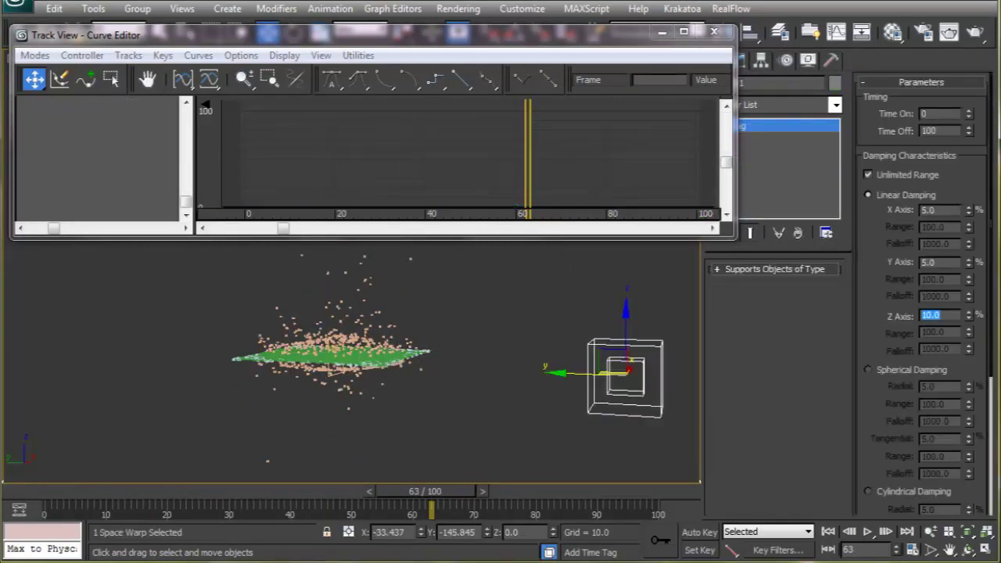
key("Home")
key("slash")
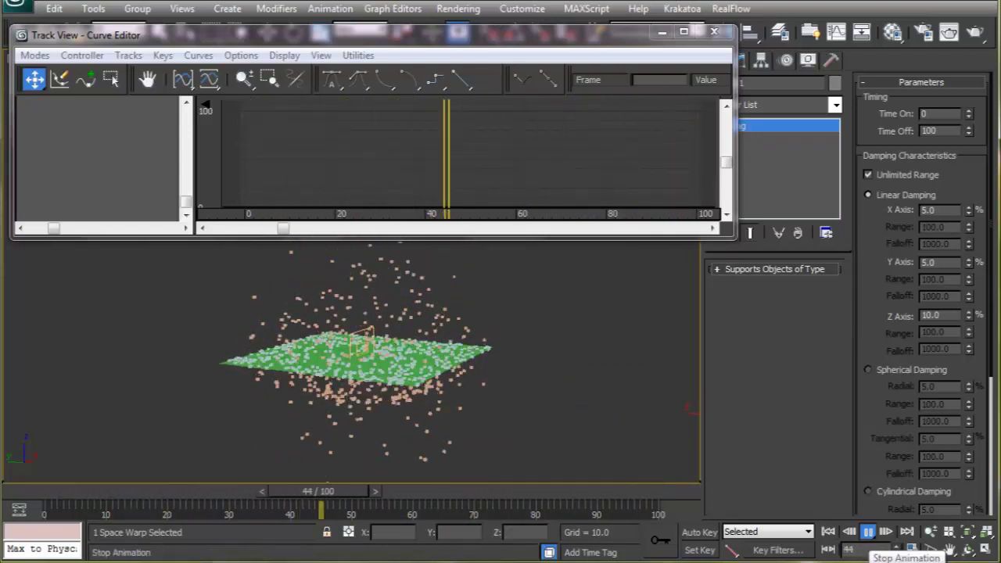
left_click(869, 532)
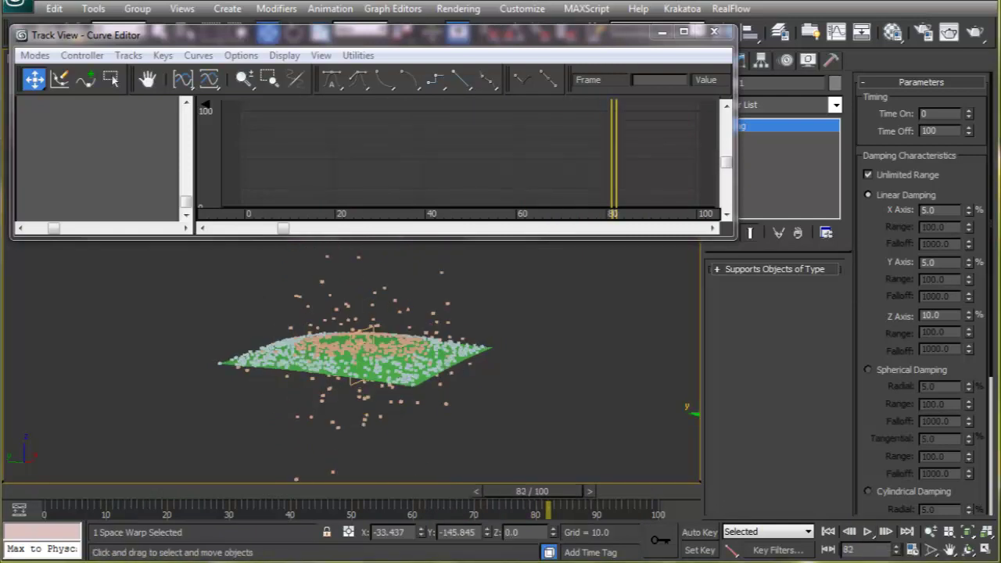
left_click(868, 532)
left_click(828, 532)
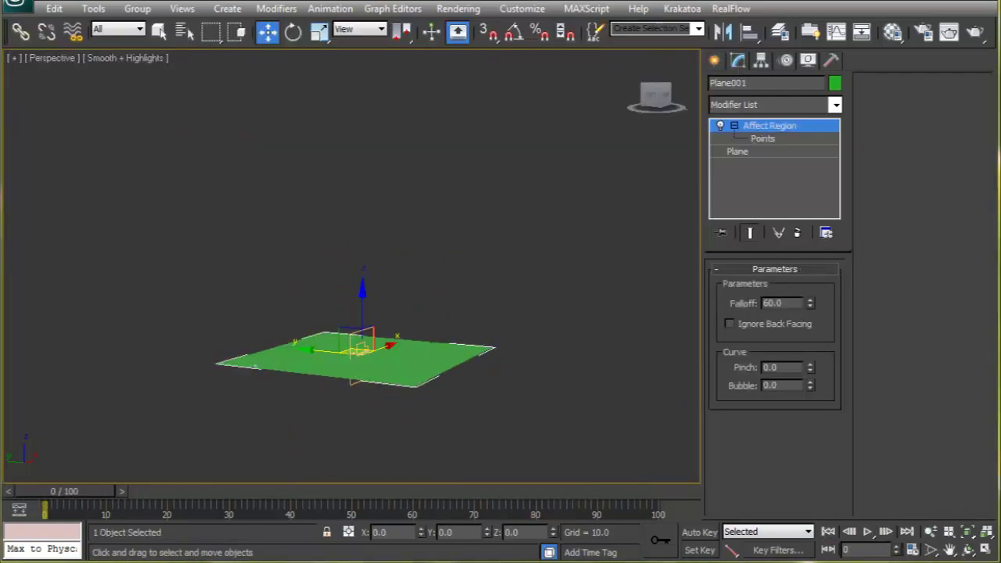
- Open the plane's End Point audio controller from the Curve Editor and set Threshold to 0.07 and Target Point Z to 30
left_click(392, 9)
left_click(436, 29)
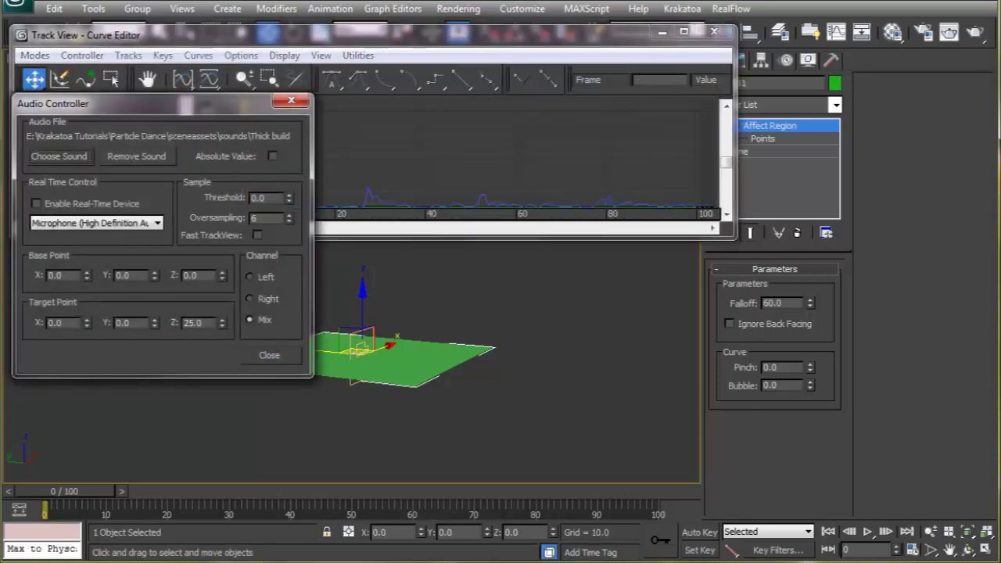
left_click_drag(156, 103, 701, 157)
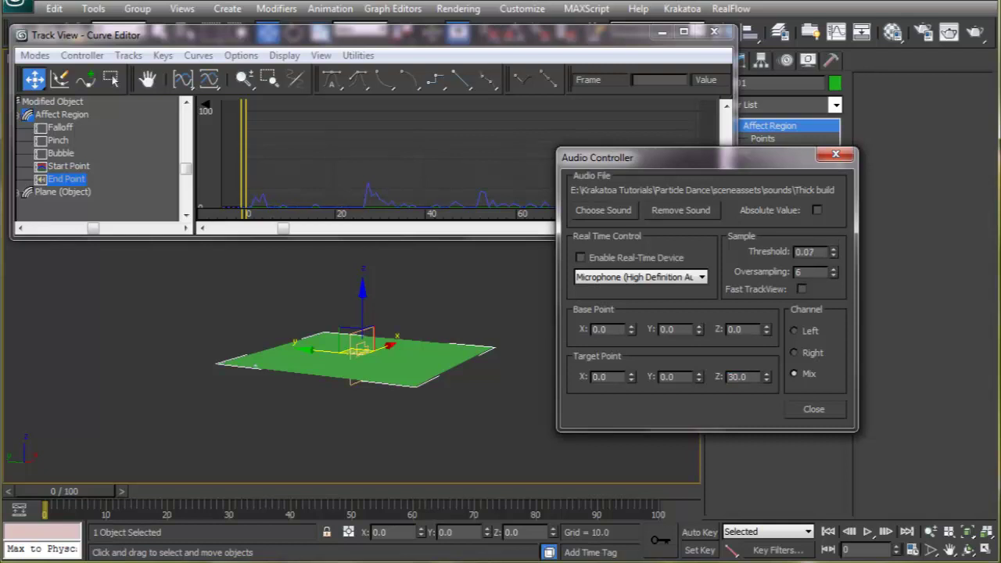
- Raise the audio controller's Threshold to 0.11 during playback, and close the controller dialog and the Curve Editor
left_click(868, 531)
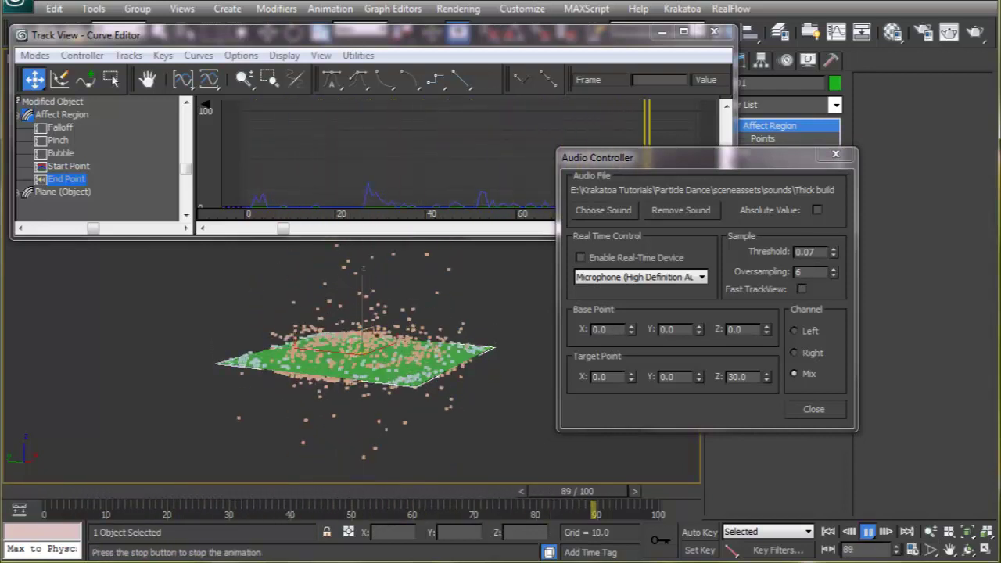
left_click(834, 249)
left_click(834, 249)
left_click(834, 249)
left_click(834, 249)
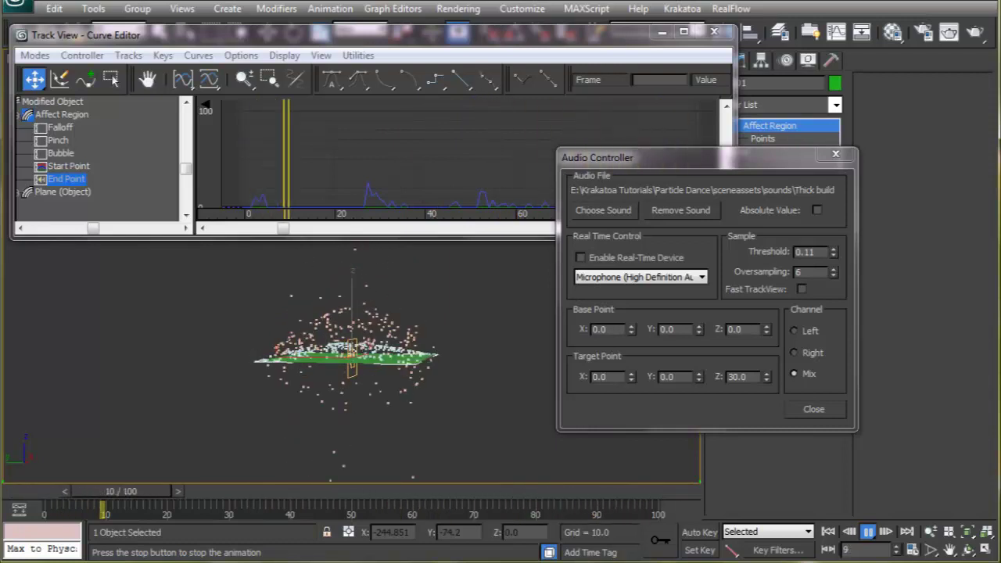
left_click(814, 409)
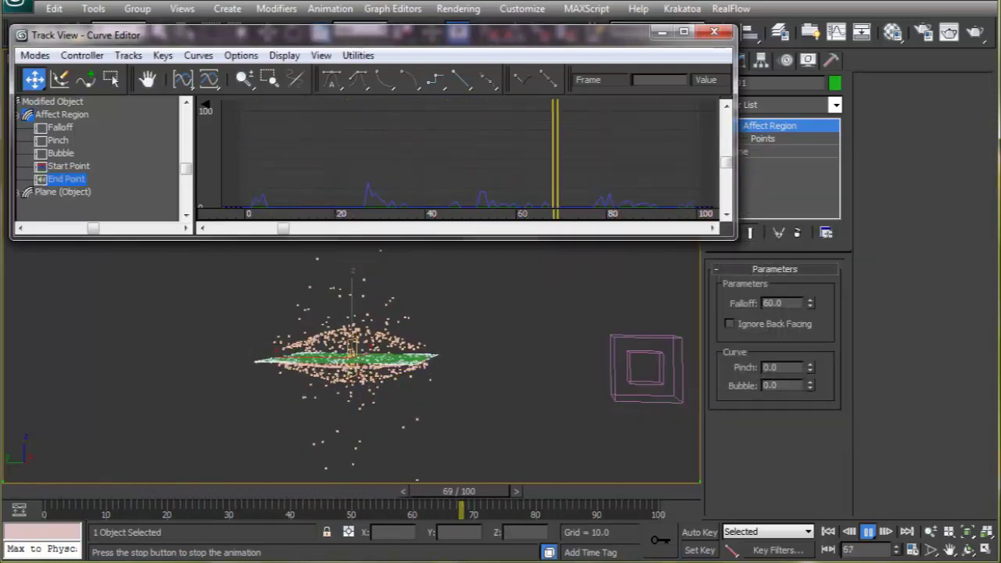
left_click(715, 31)
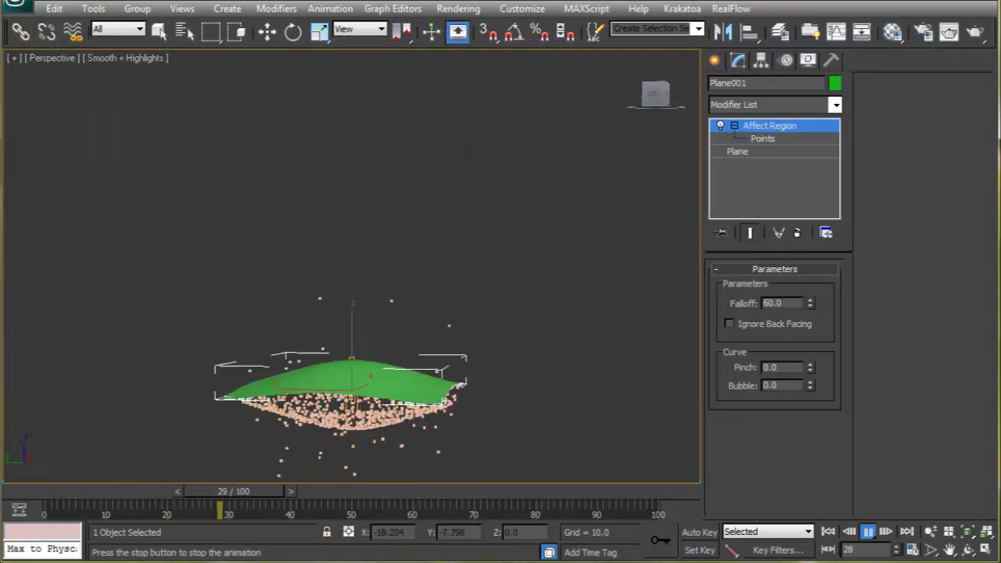
- Stop playback with the whole plane seen from above at an angle, and create a camera from that view
middle_click_drag(367, 353, 371, 395, "alt")
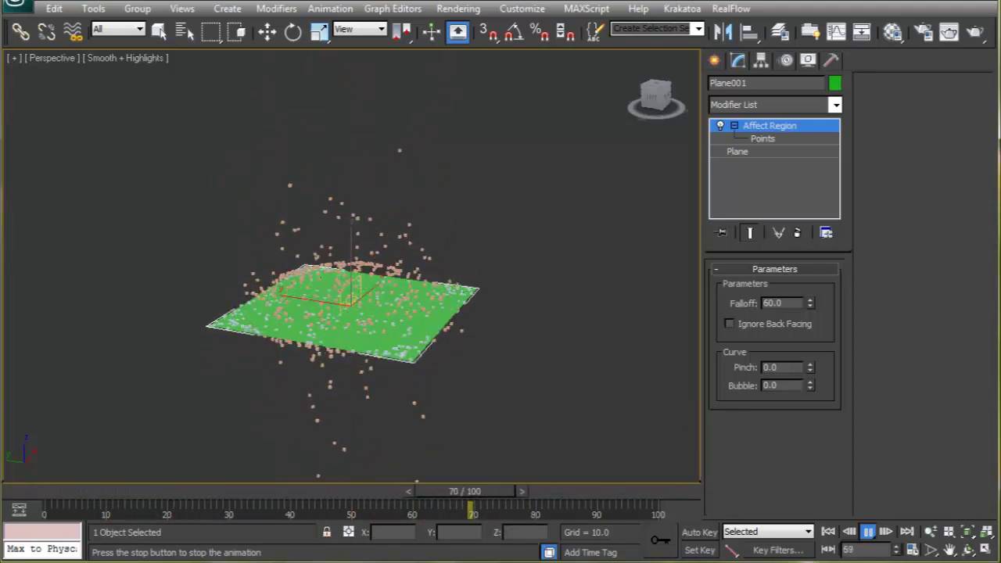
left_click(869, 532)
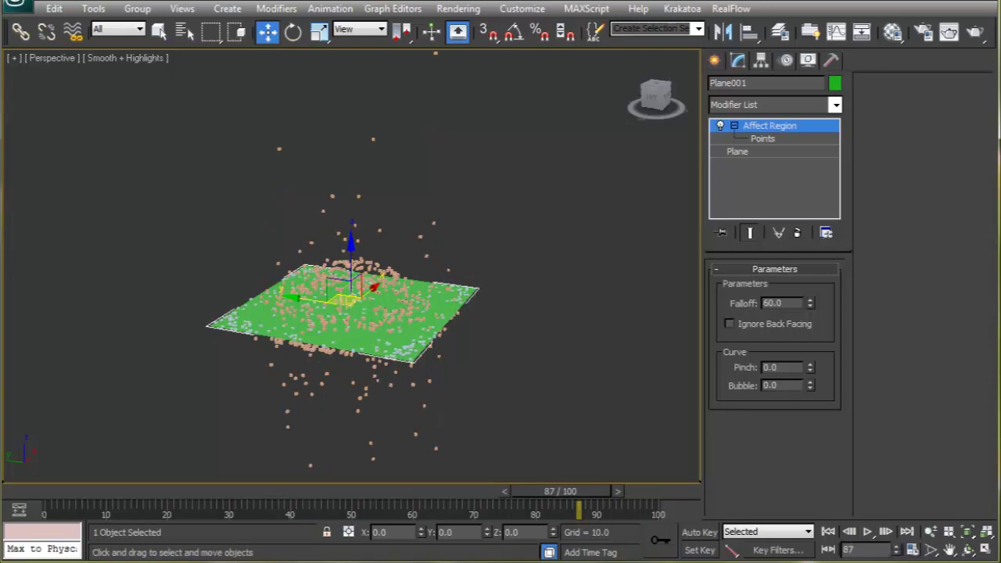
key("ctrl+c")
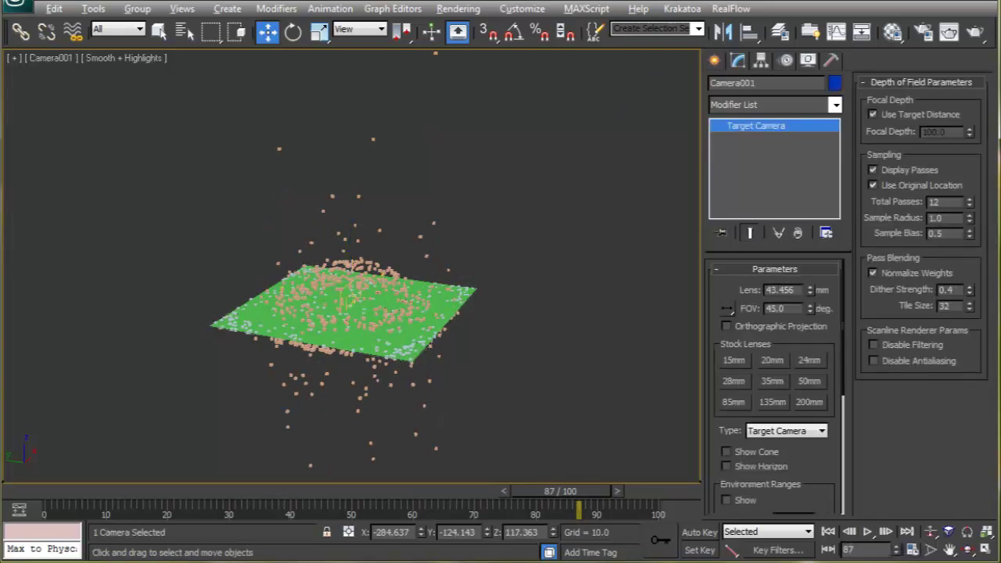
- Centre the camera target on the plane at X 0, Y 0 and lower it to about Z 20
key("alt+w")
scroll(176, 156, "down", 10)
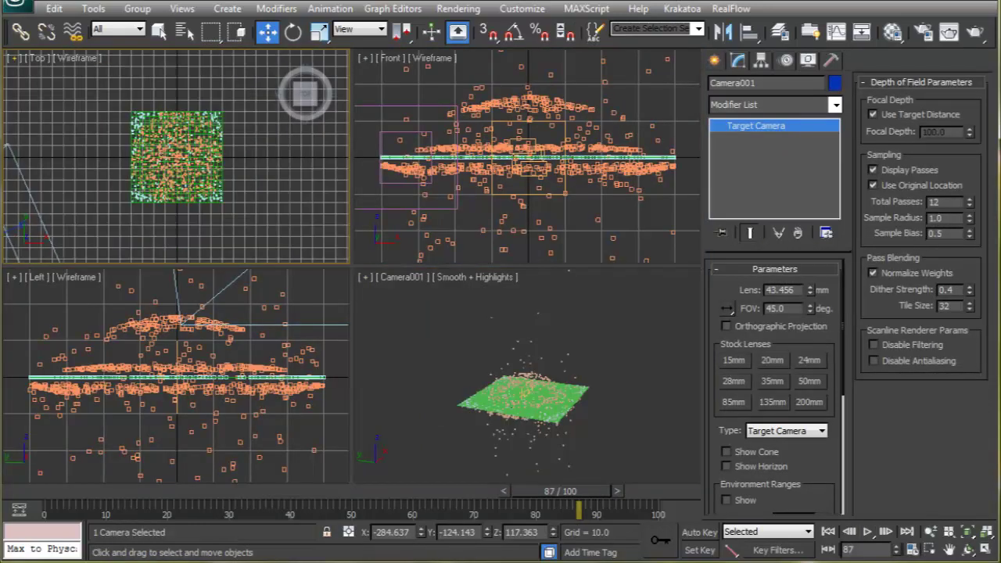
scroll(176, 157, "up", 5)
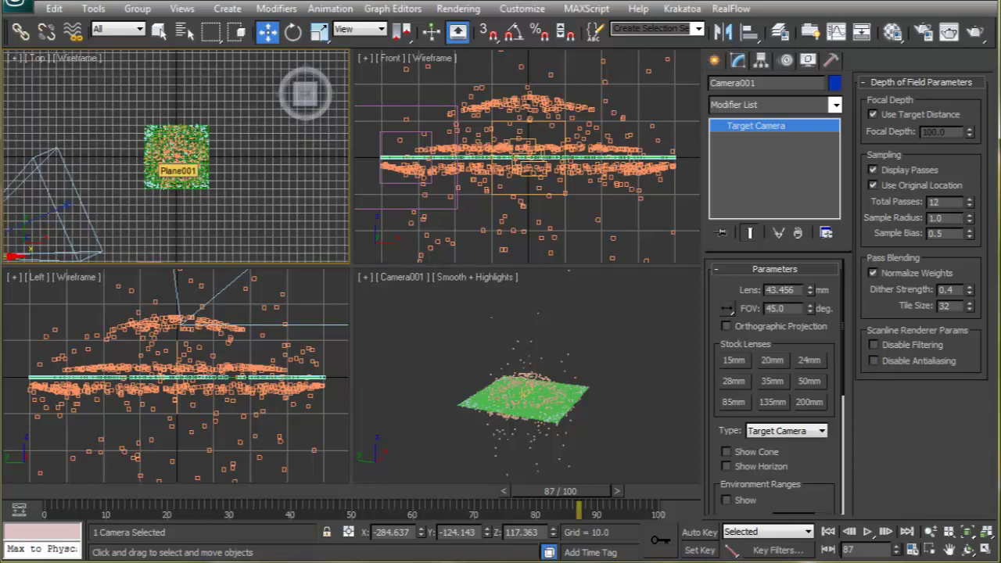
left_click(68, 205)
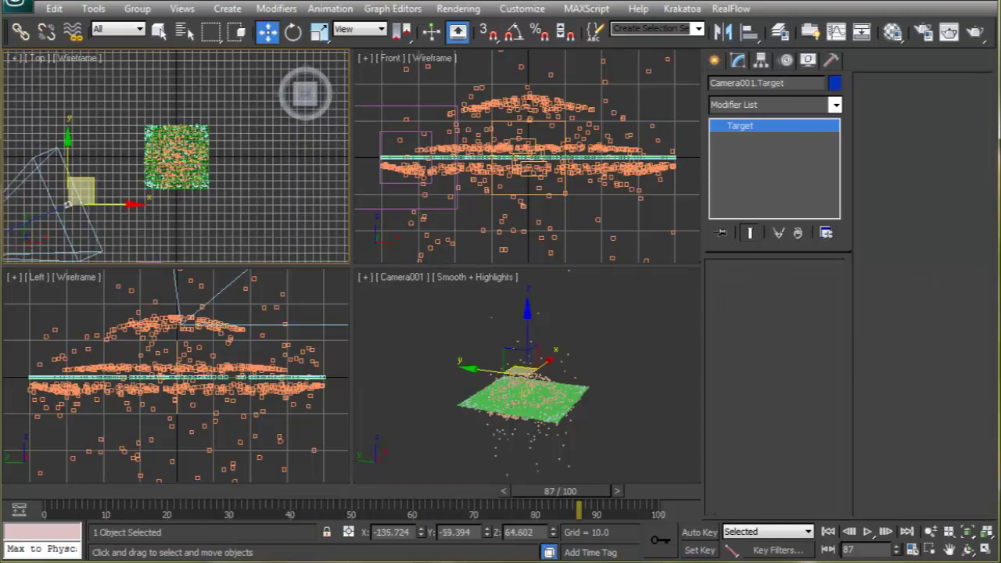
left_click_drag(69, 205, 177, 157)
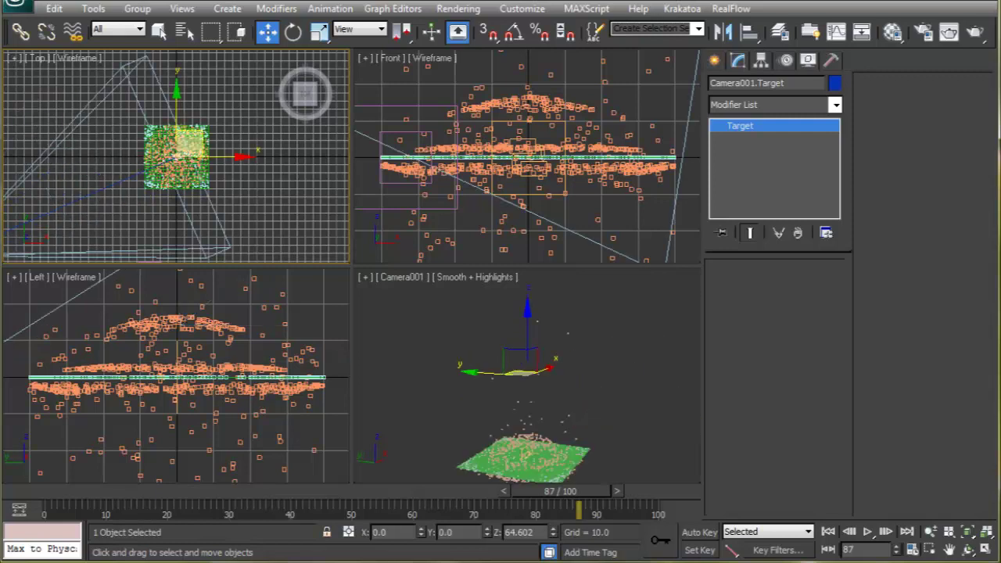
left_click_drag(527, 329, 527, 386)
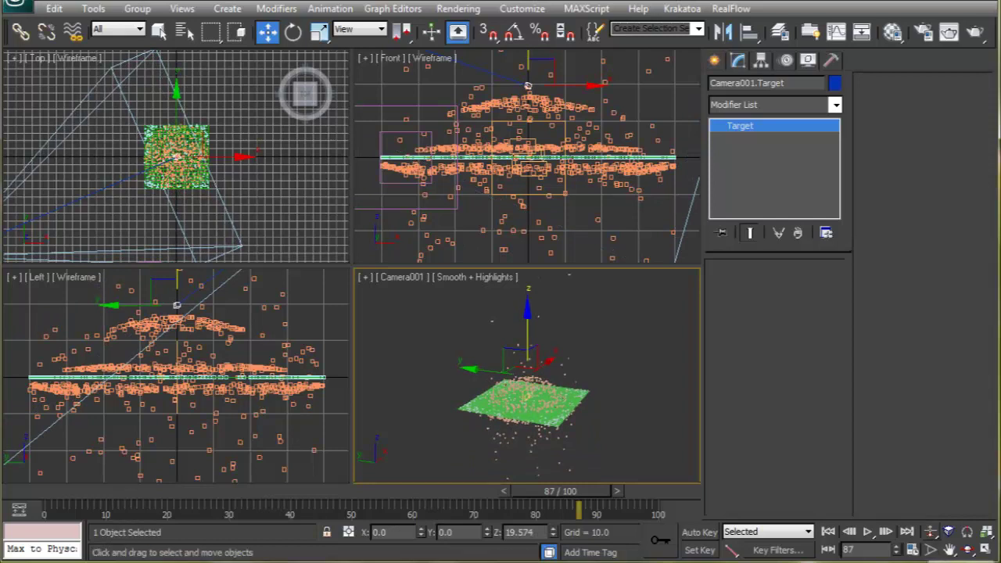
- Dolly the camera closer and truck it so the plane and its particles fill the camera view
left_click(931, 533)
left_click_drag(468, 362, 464, 277)
left_click_drag(564, 445, 567, 405)
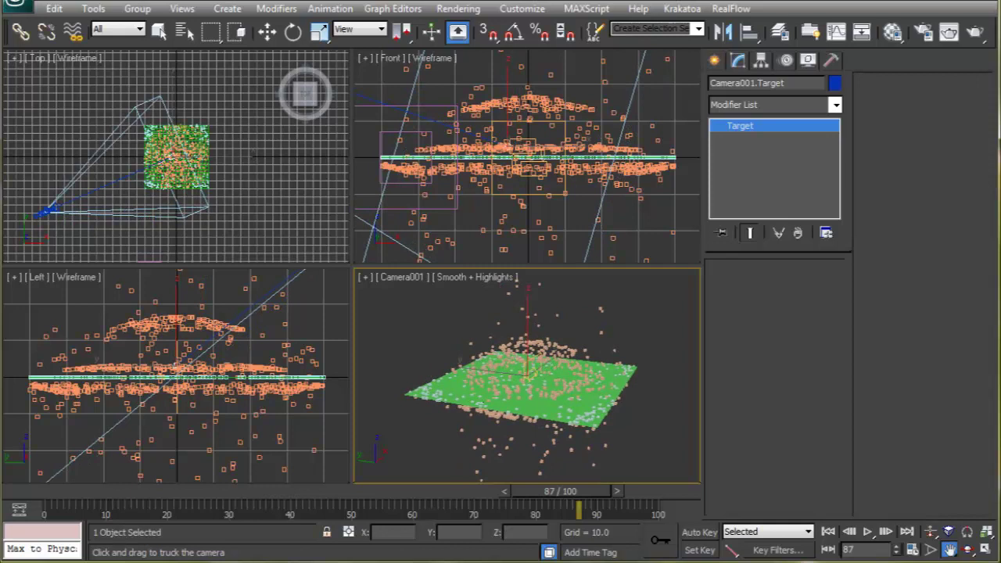
- Draw a large circle spline around the plane in the Top view, centred near the origin and reaching past the camera
left_click(715, 60)
left_click(739, 86)
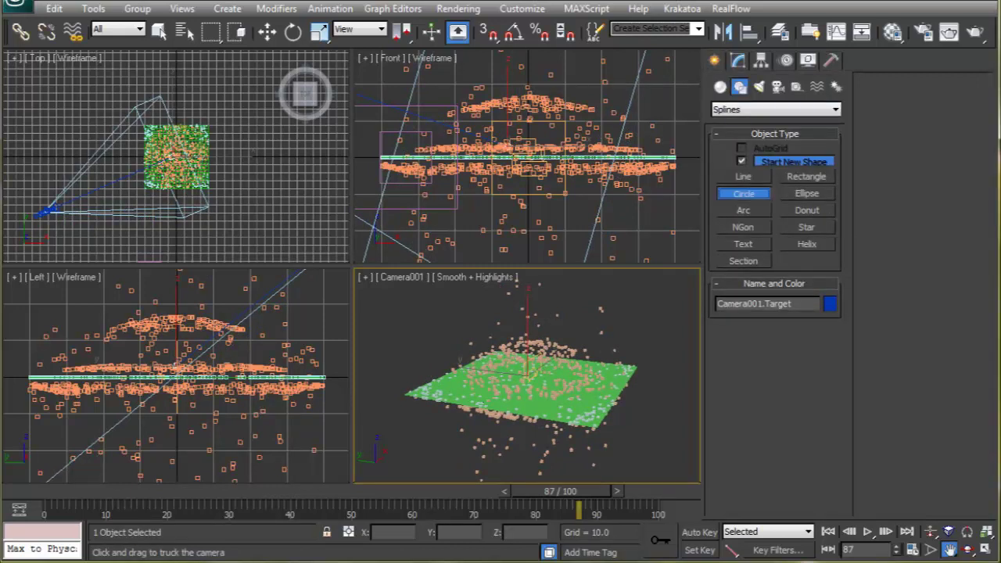
left_click(743, 193)
left_click_drag(177, 160, 290, 236)
key("w")
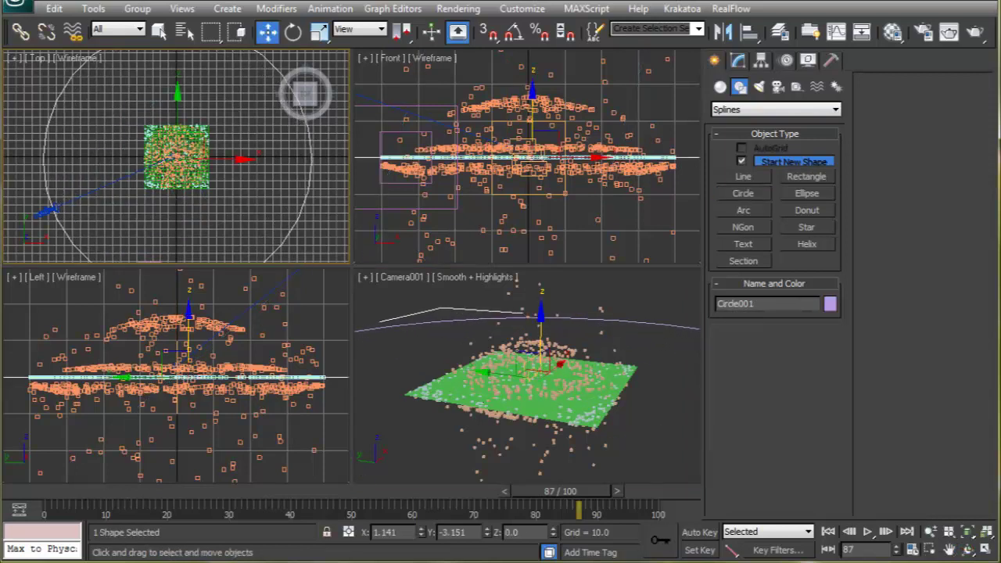
- Centre the circle at X 0, Y 0 and attach the camera to it with a Path Constraint
right_click(487, 532)
right_click(421, 532)
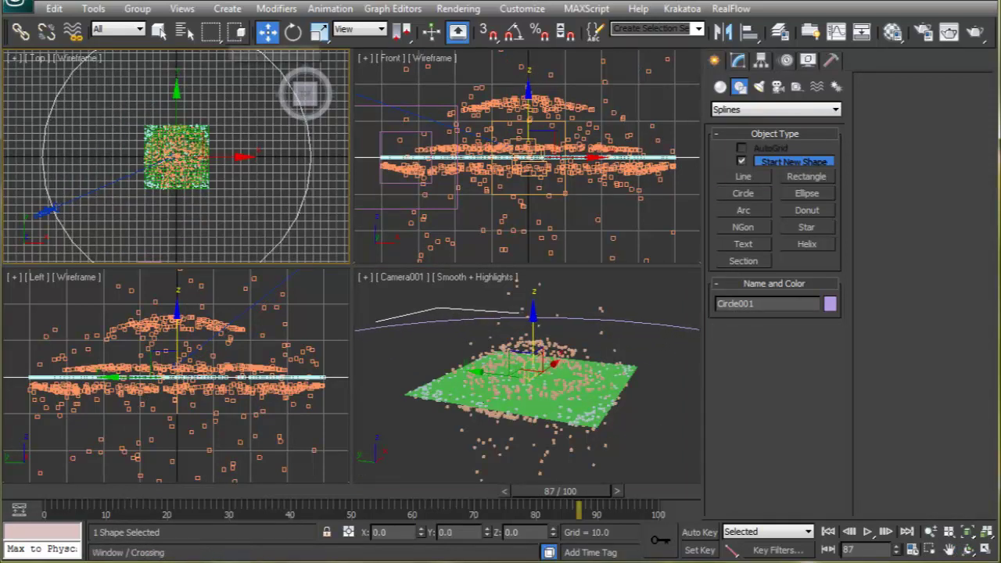
left_click(47, 212)
left_click(330, 9)
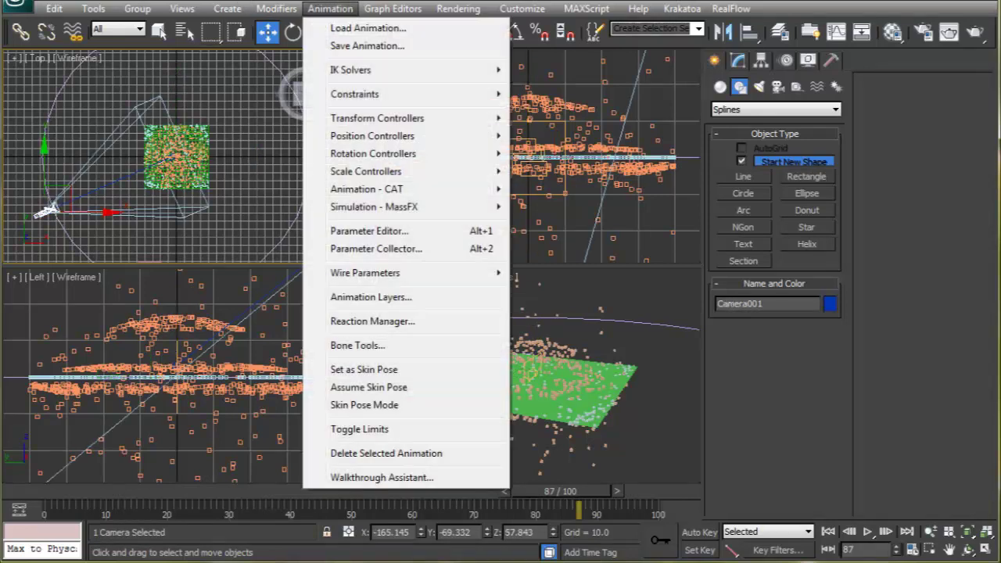
mouse_move(360, 94)
left_click(566, 136)
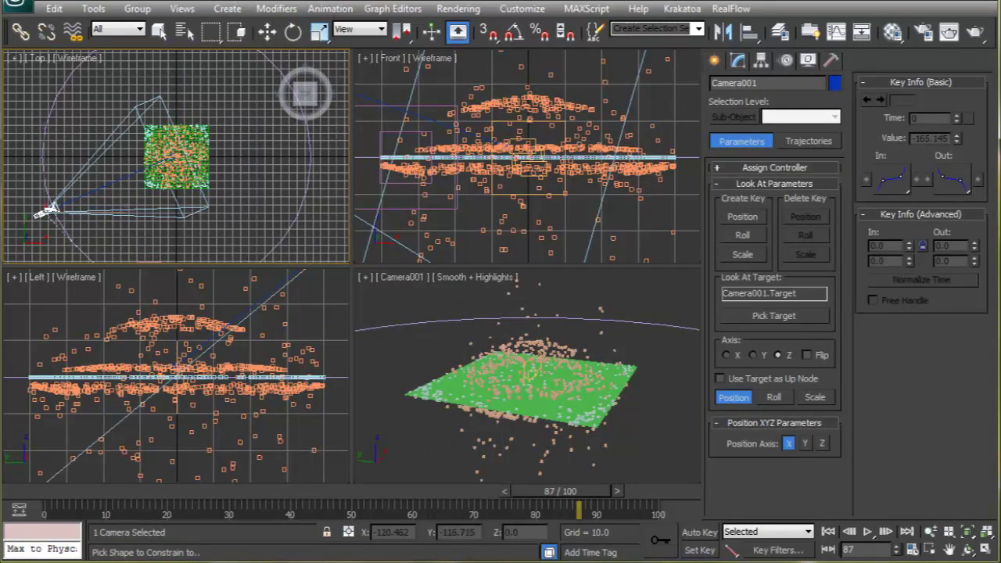
left_click(265, 251)
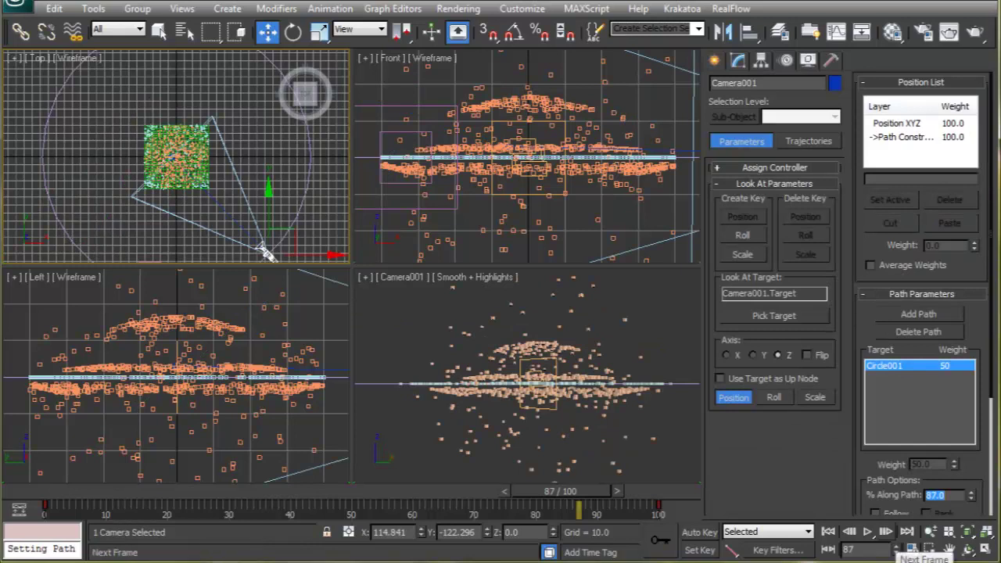
- Go to the last frame and raise the circle path to about Z 51 so the camera looks down on the plane
left_click(908, 532)
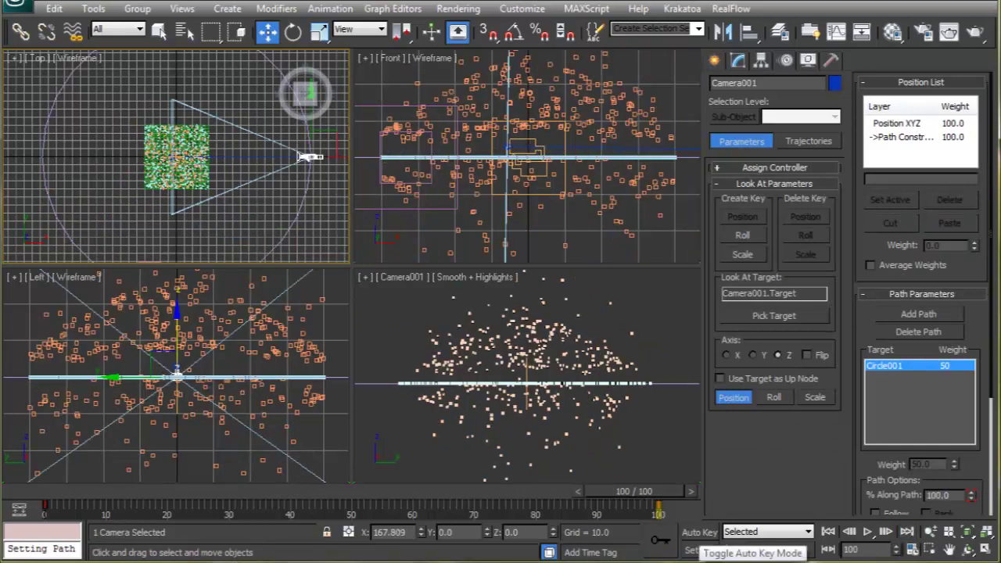
left_click(643, 445)
left_click(297, 215)
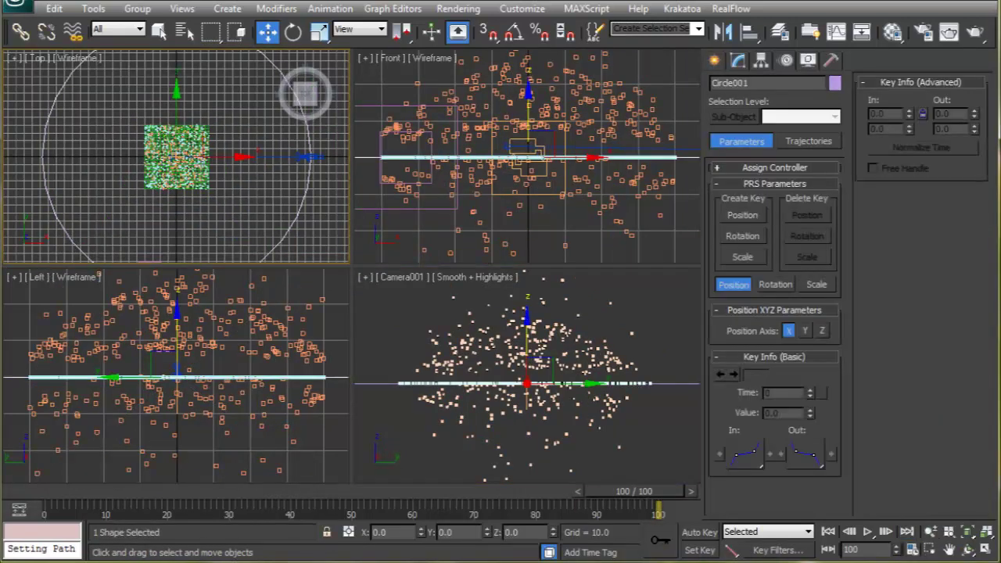
key("alt+w")
left_click_drag(351, 229, 351, 4)
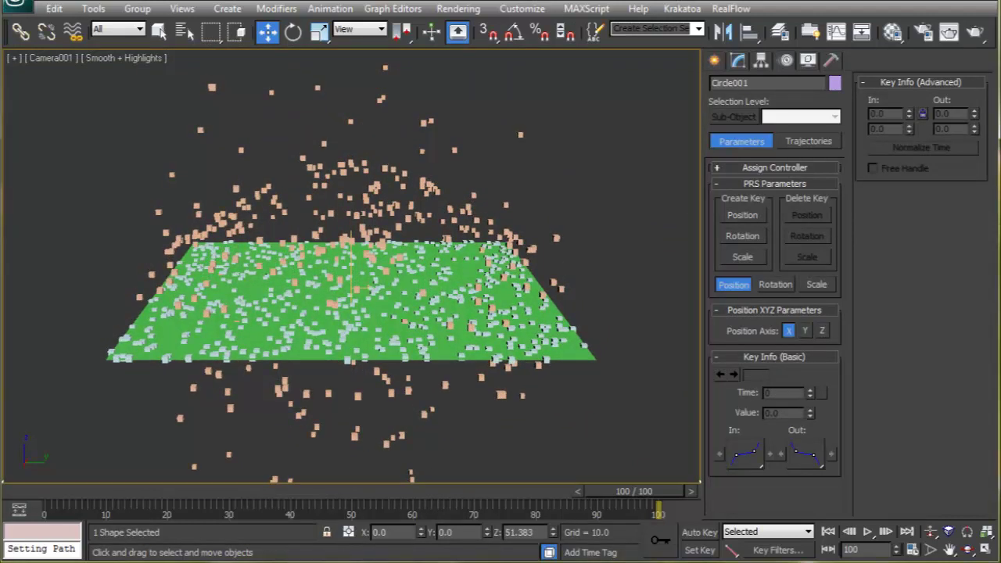
- Enlarge the circle path's radius to about 242 so the camera orbits farther from the plane
key("alt+w")
right_click(250, 117)
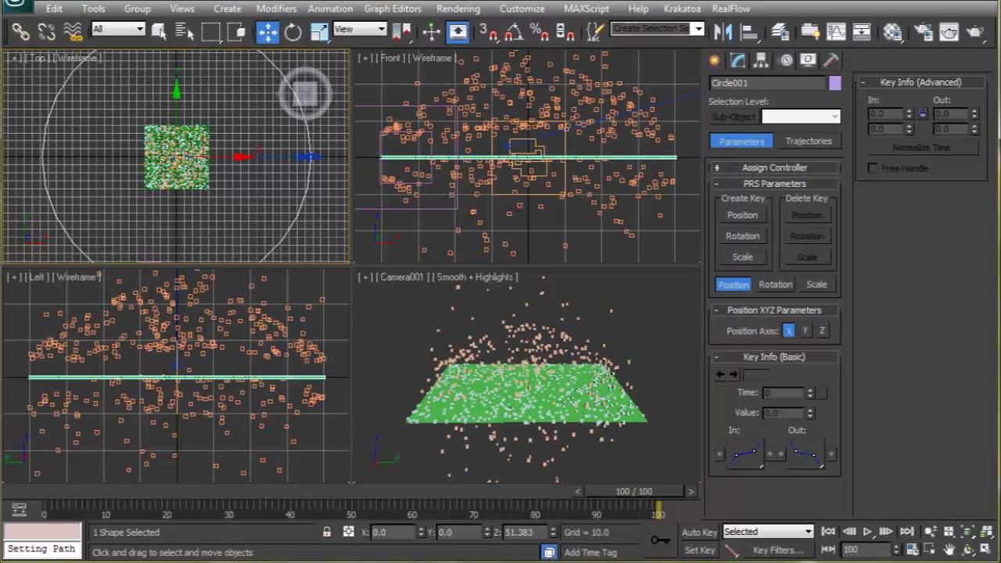
left_click(738, 60)
left_click_drag(820, 319, 820, 252)
left_click(642, 415)
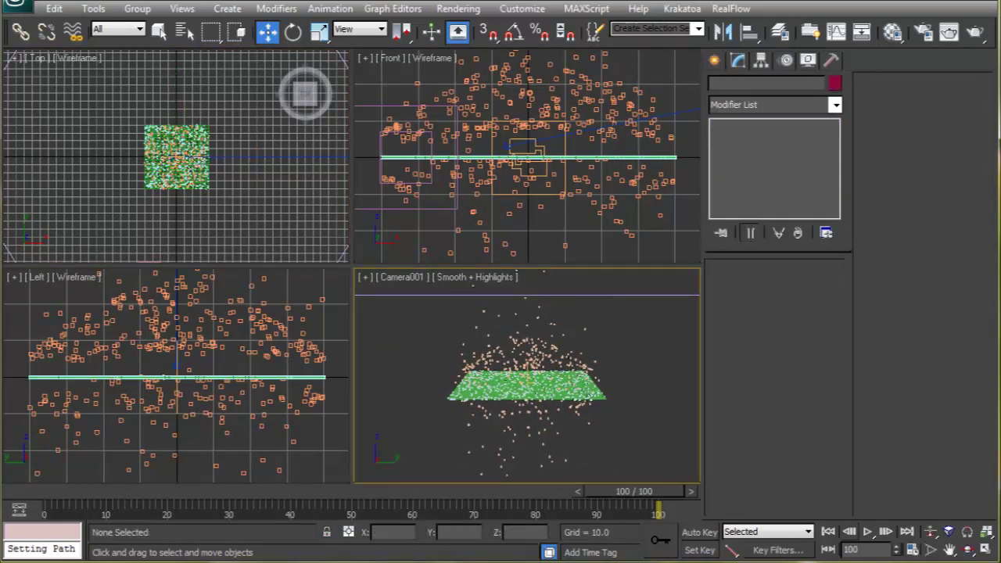
- Play the animation to review the wider camera orbit, stop it, and maximize the camera view
left_click(868, 532)
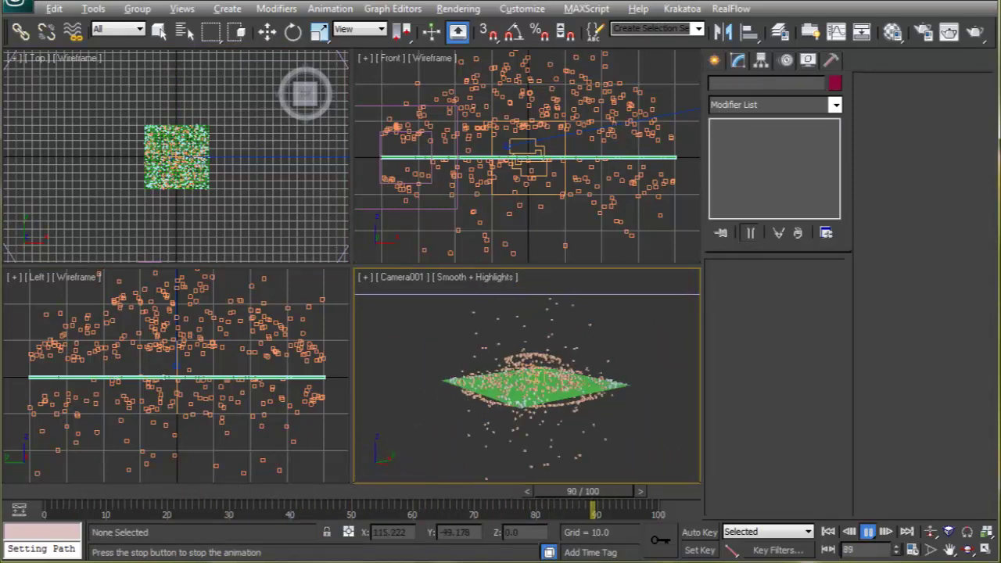
key("/")
key("w")
key("alt+w")
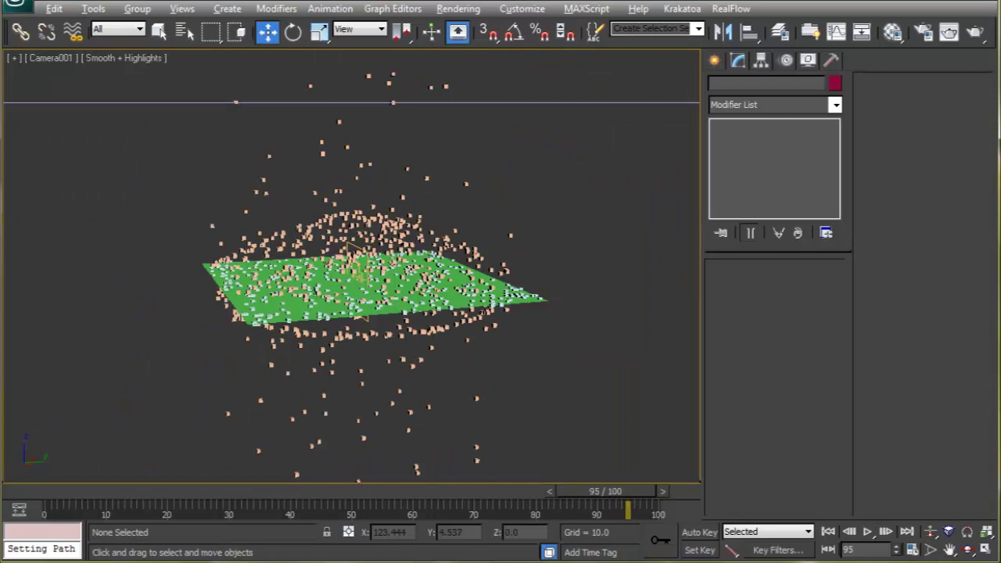
- Hide the Drag space warp below the plane in the Top view
key("alt+w")
middle_click_drag(180, 217, 119, 152)
left_click(84, 205)
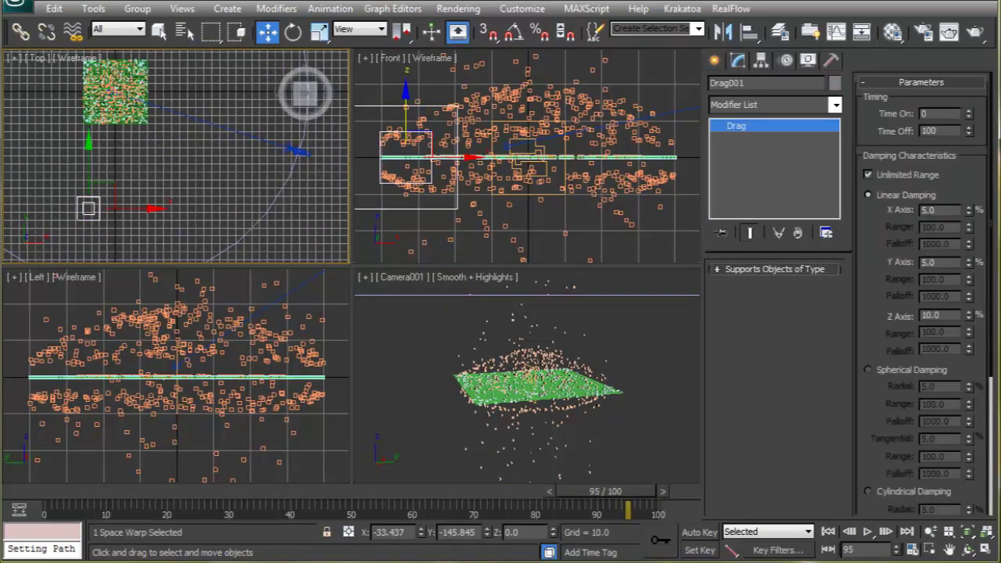
right_click(88, 193)
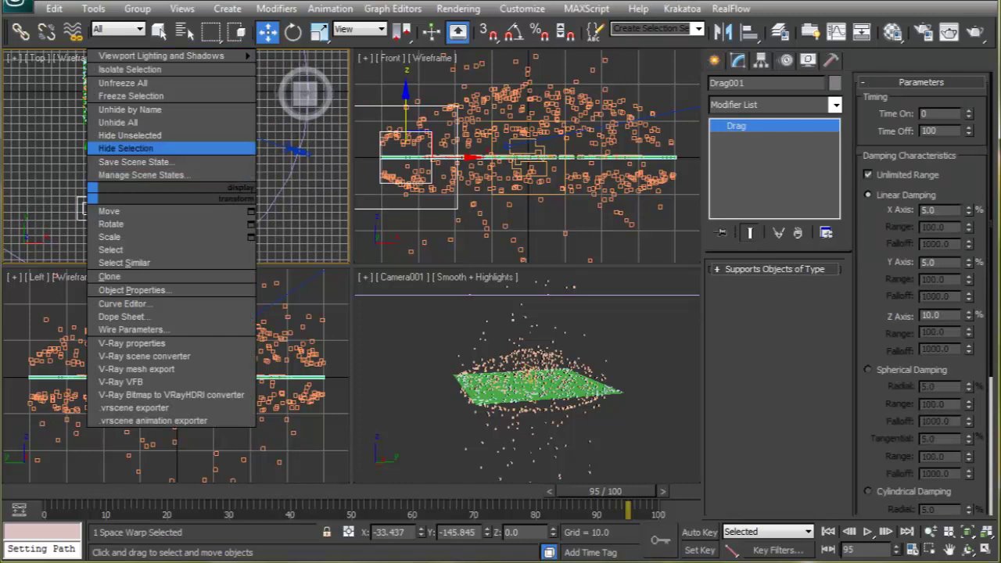
left_click(125, 147)
left_click(516, 438)
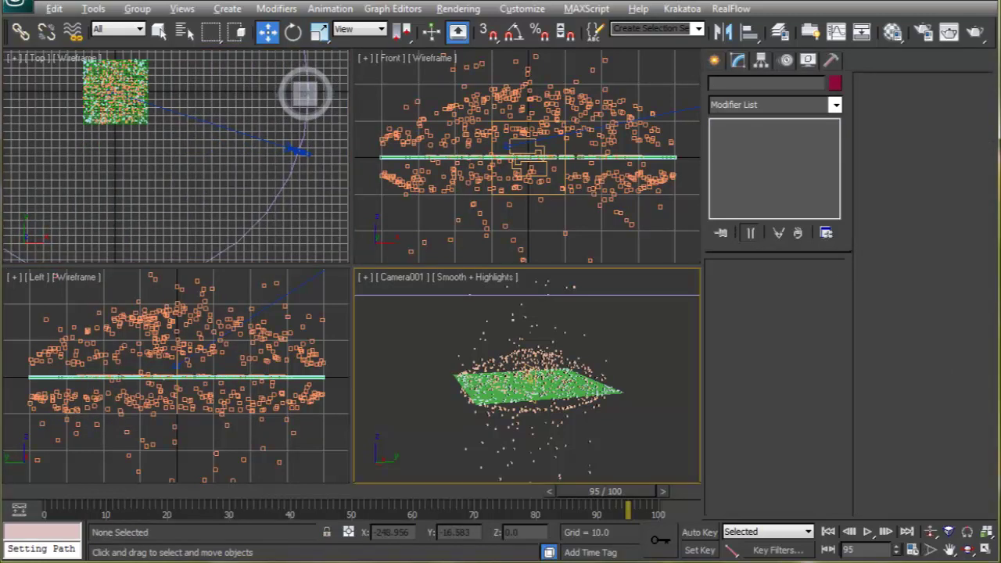
- Hide the circle path so it no longer shows in the camera view
left_click(261, 207)
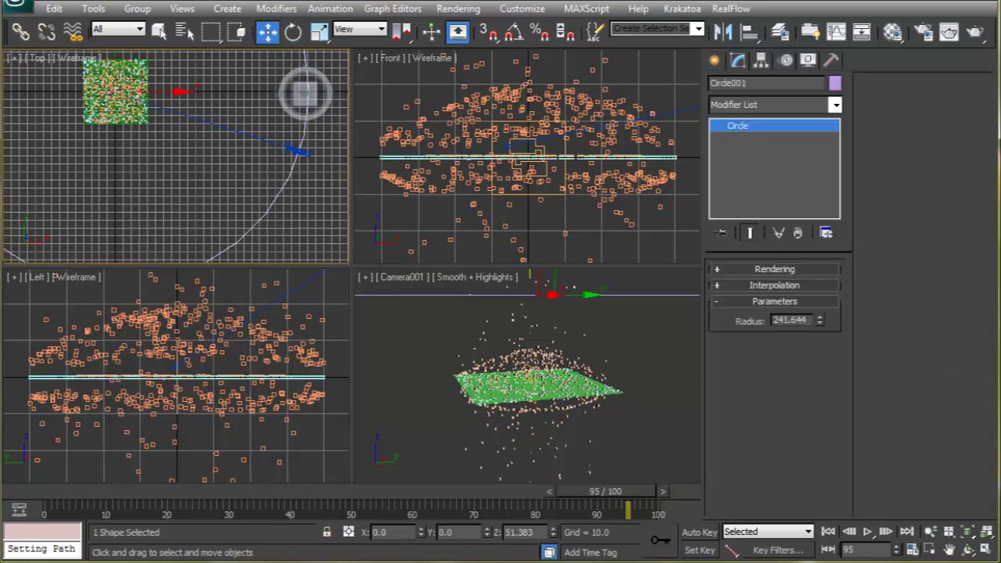
right_click(261, 207)
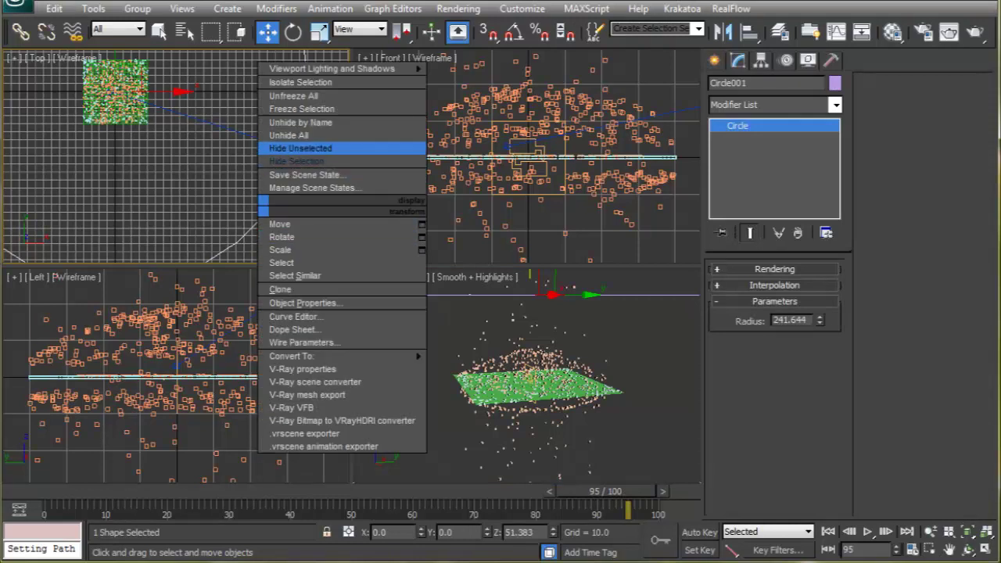
left_click(295, 160)
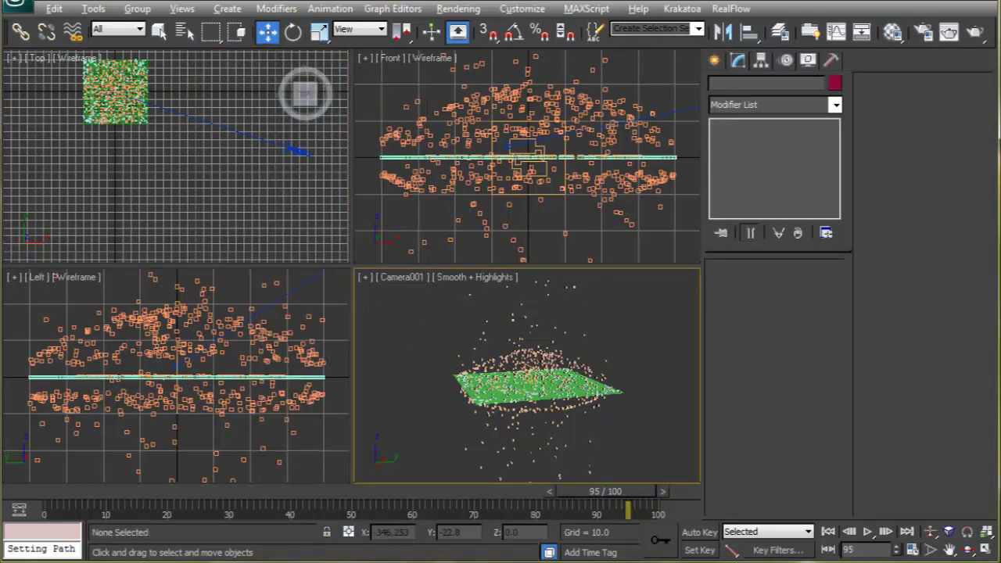
- Play the orbiting particle animation in the maximized camera view and stop it
key("alt+w")
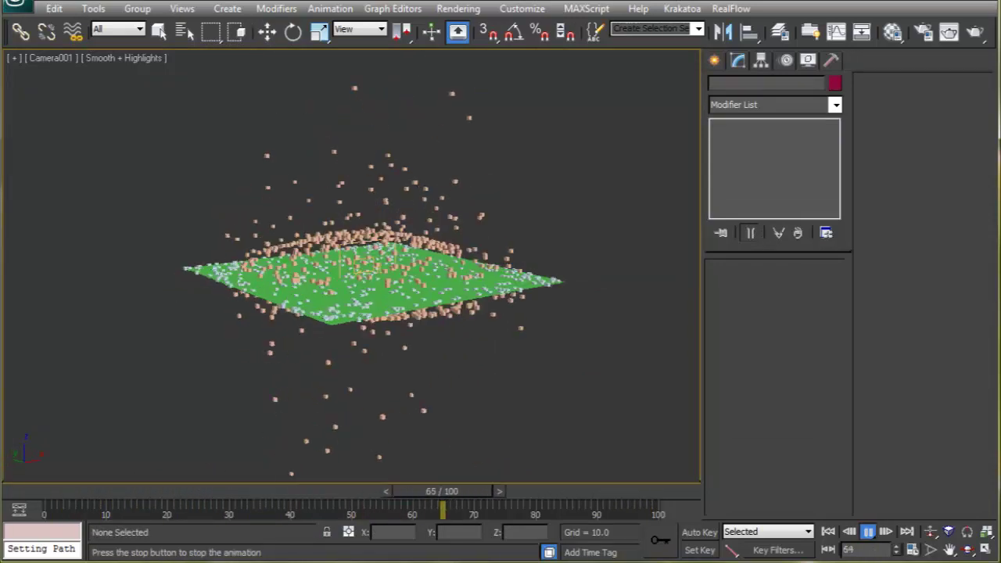
key("slash")
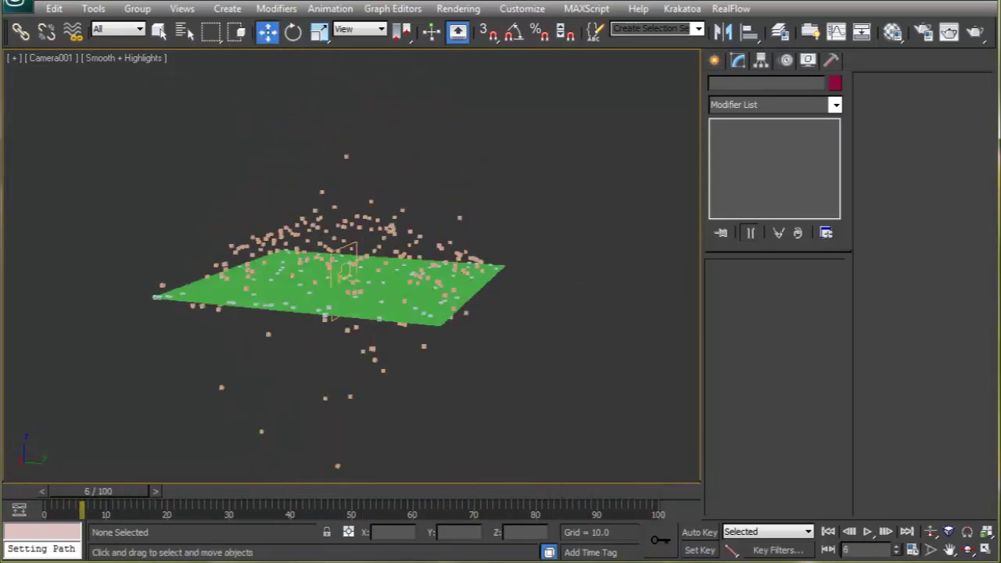
key("/")
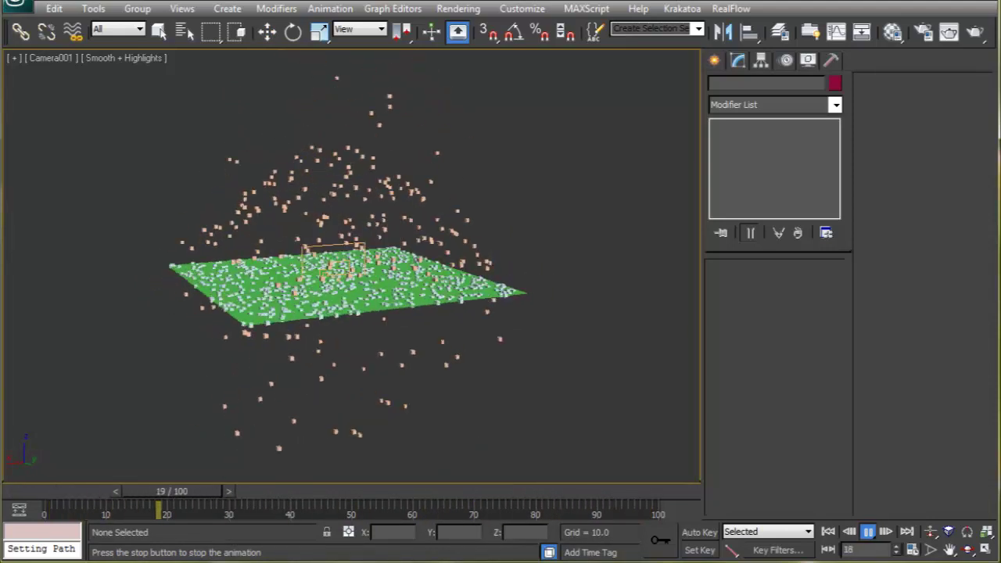
key("/")
key("w")
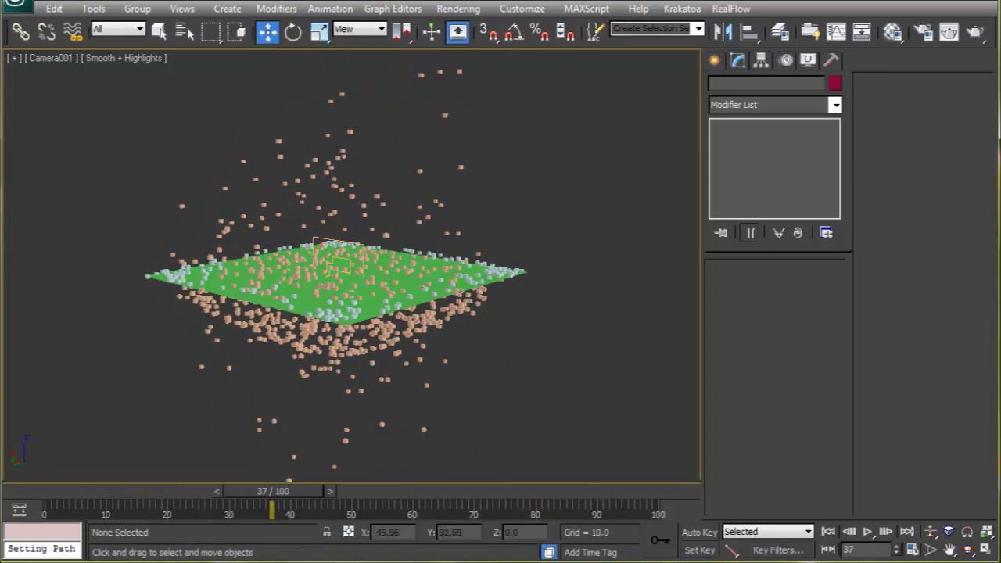
- Hide the green plane so only the particles remain in the camera view
left_click(362, 297)
right_click(362, 302)
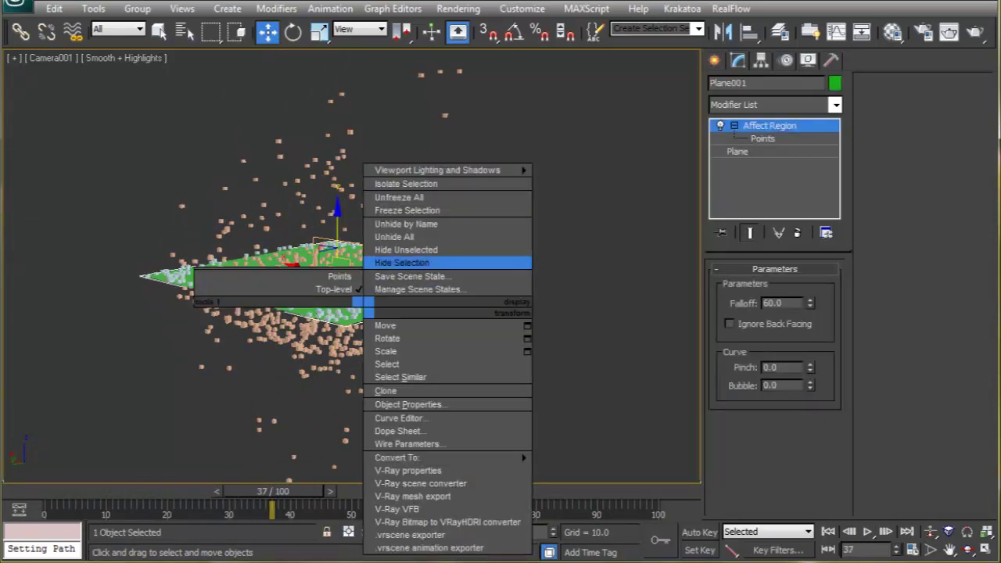
left_click(402, 263)
- Play back the animation with only the particles shown, stop it, and return to frame 0
key("/")
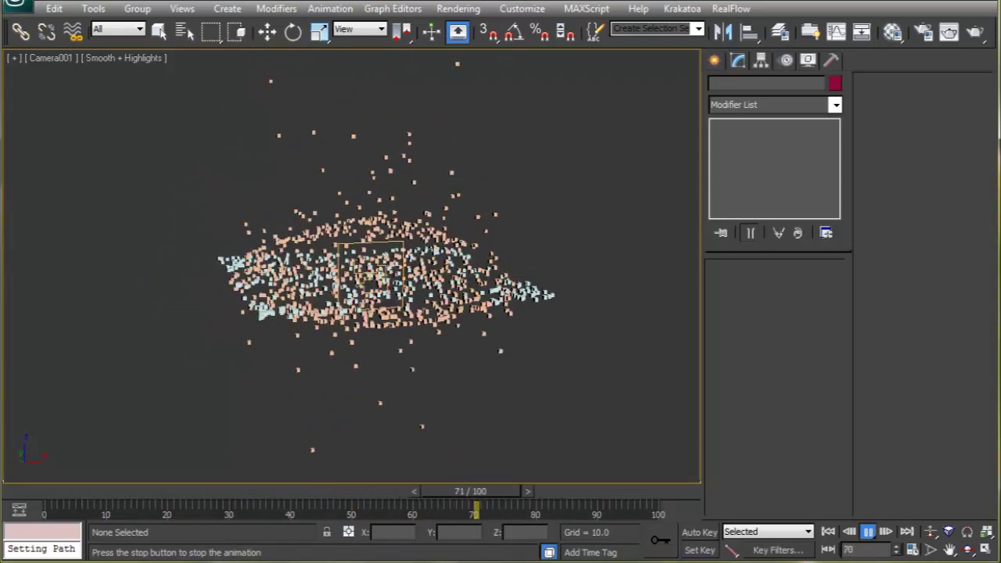
key("w")
key("Home")
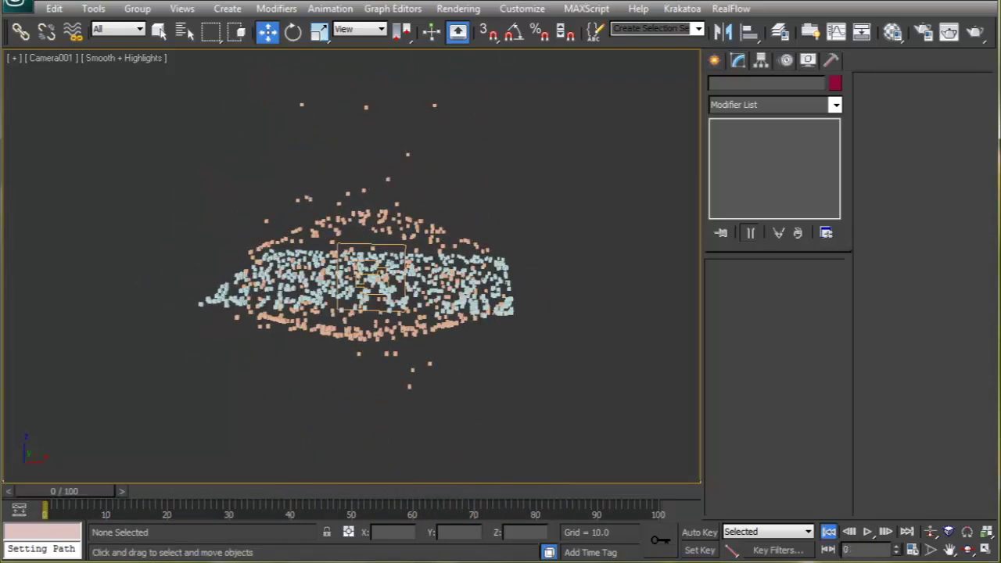